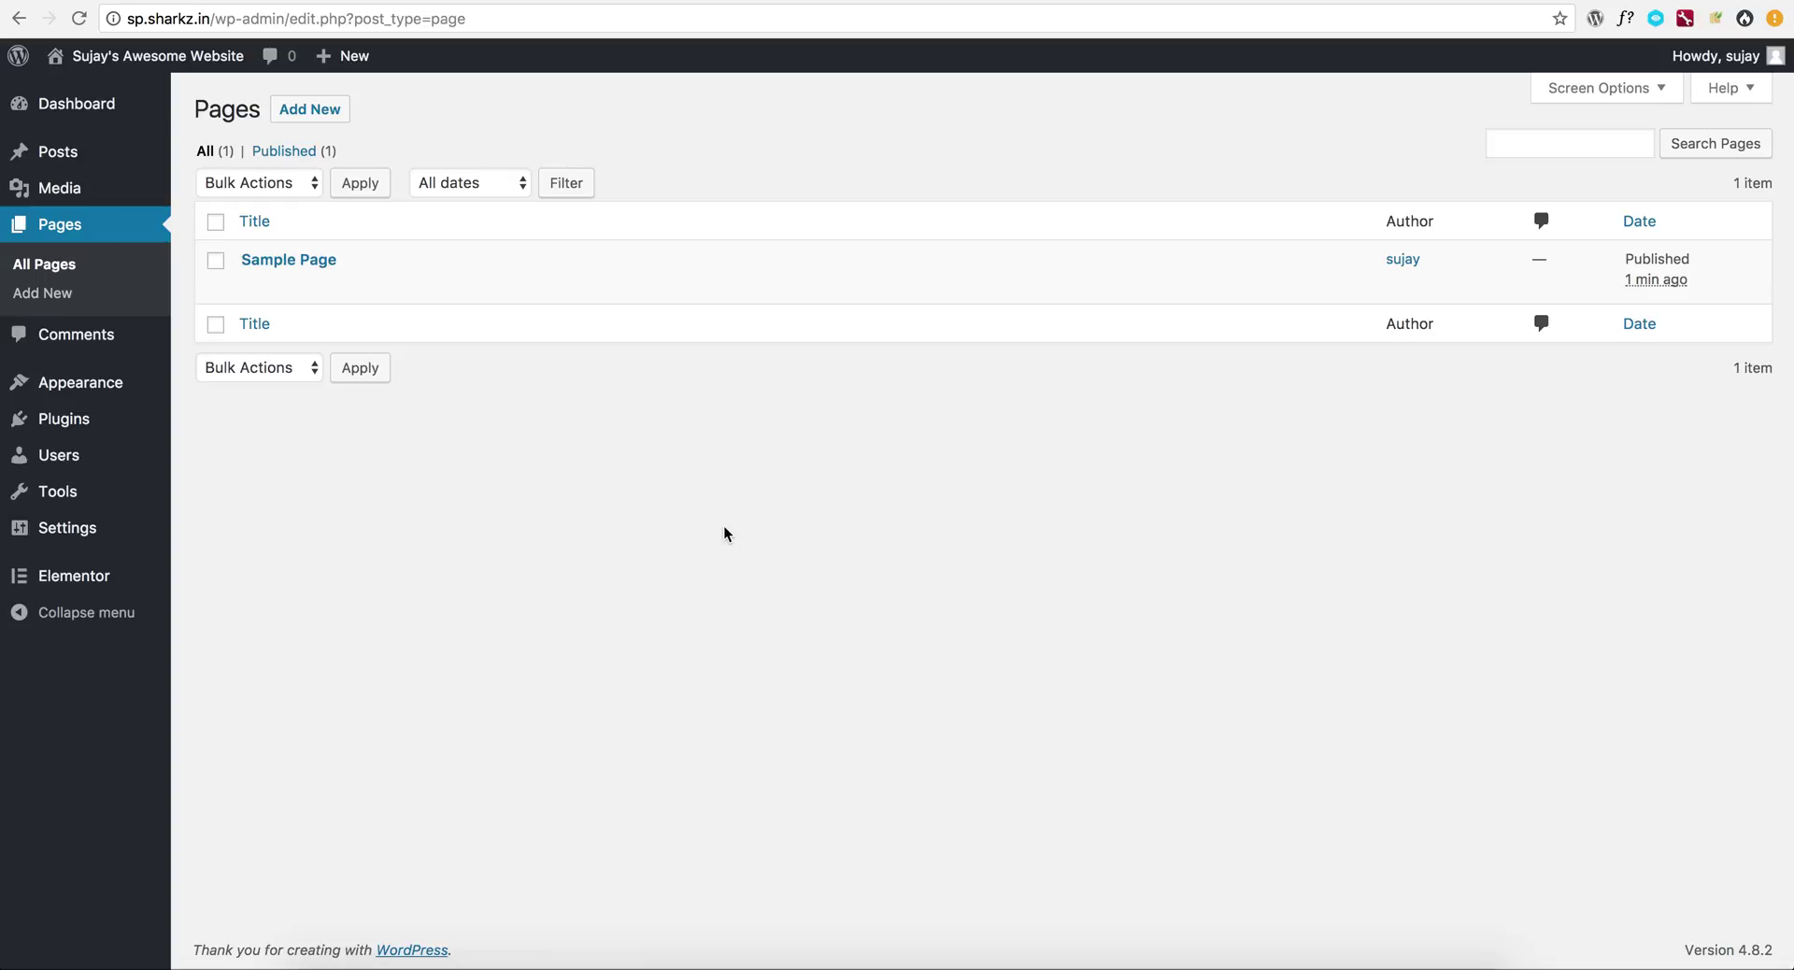
Start a new page titled 'Page Without Elementor' and generate three Lorem Ipsum paragraphs
click(82, 292)
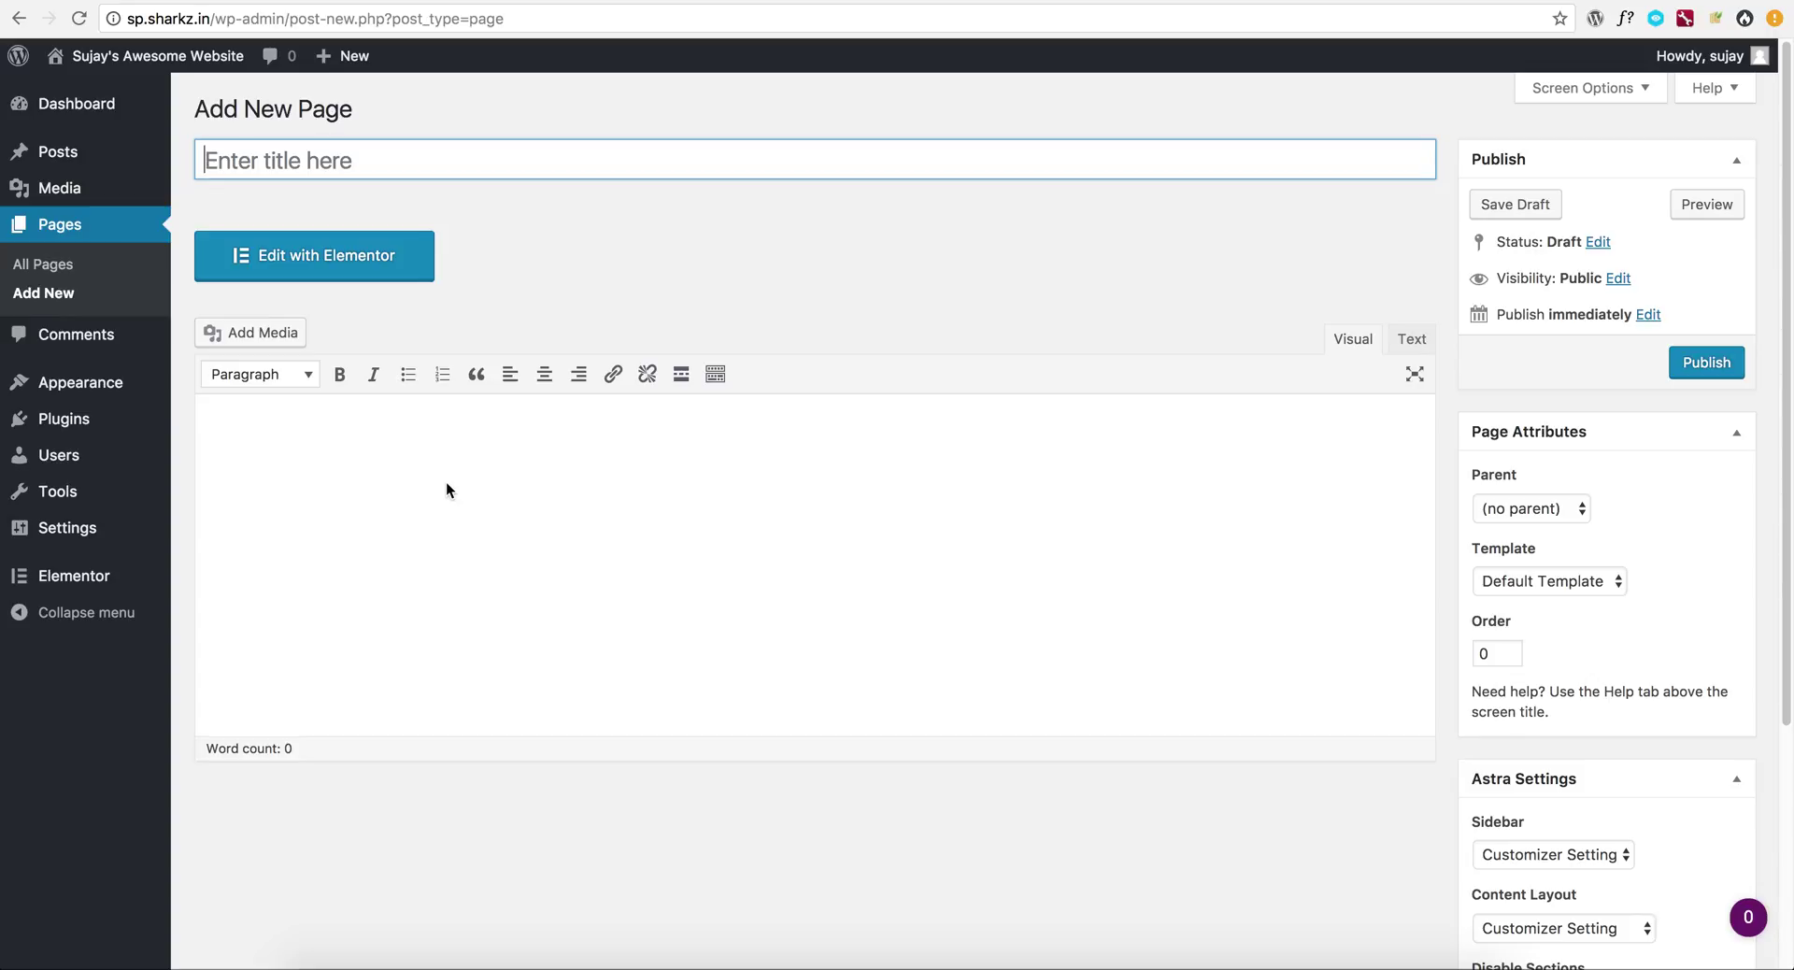
text(Page )
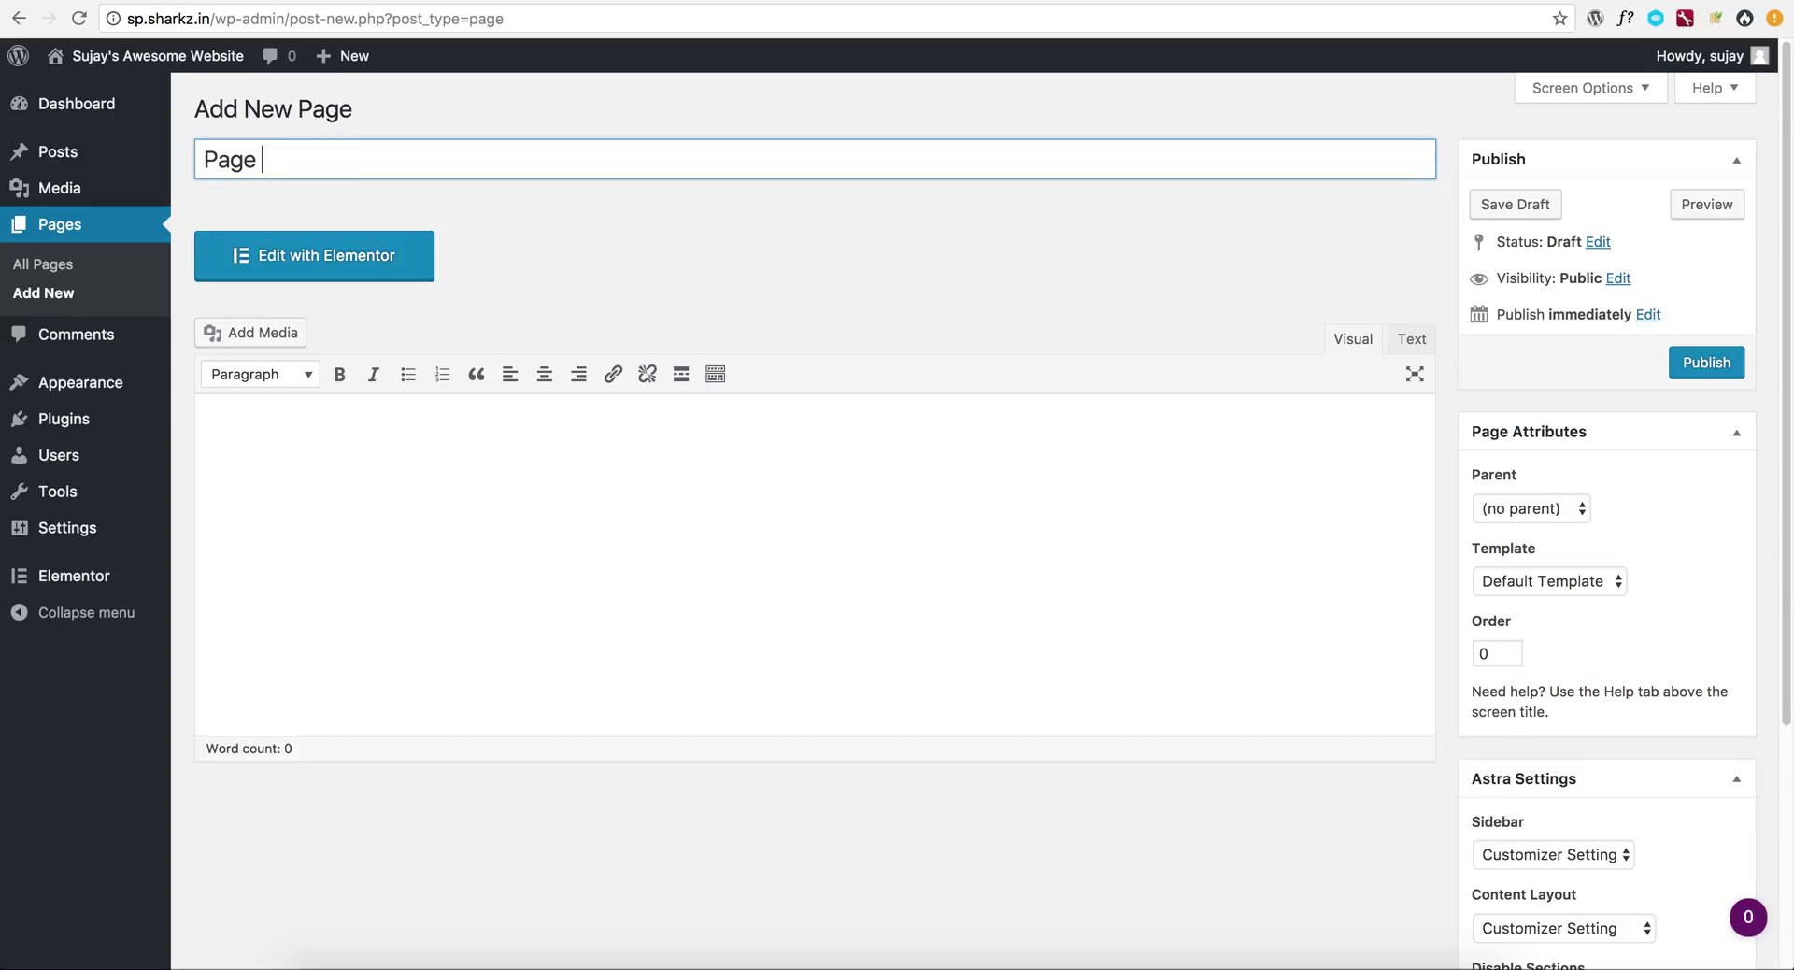
text(Without Elementor)
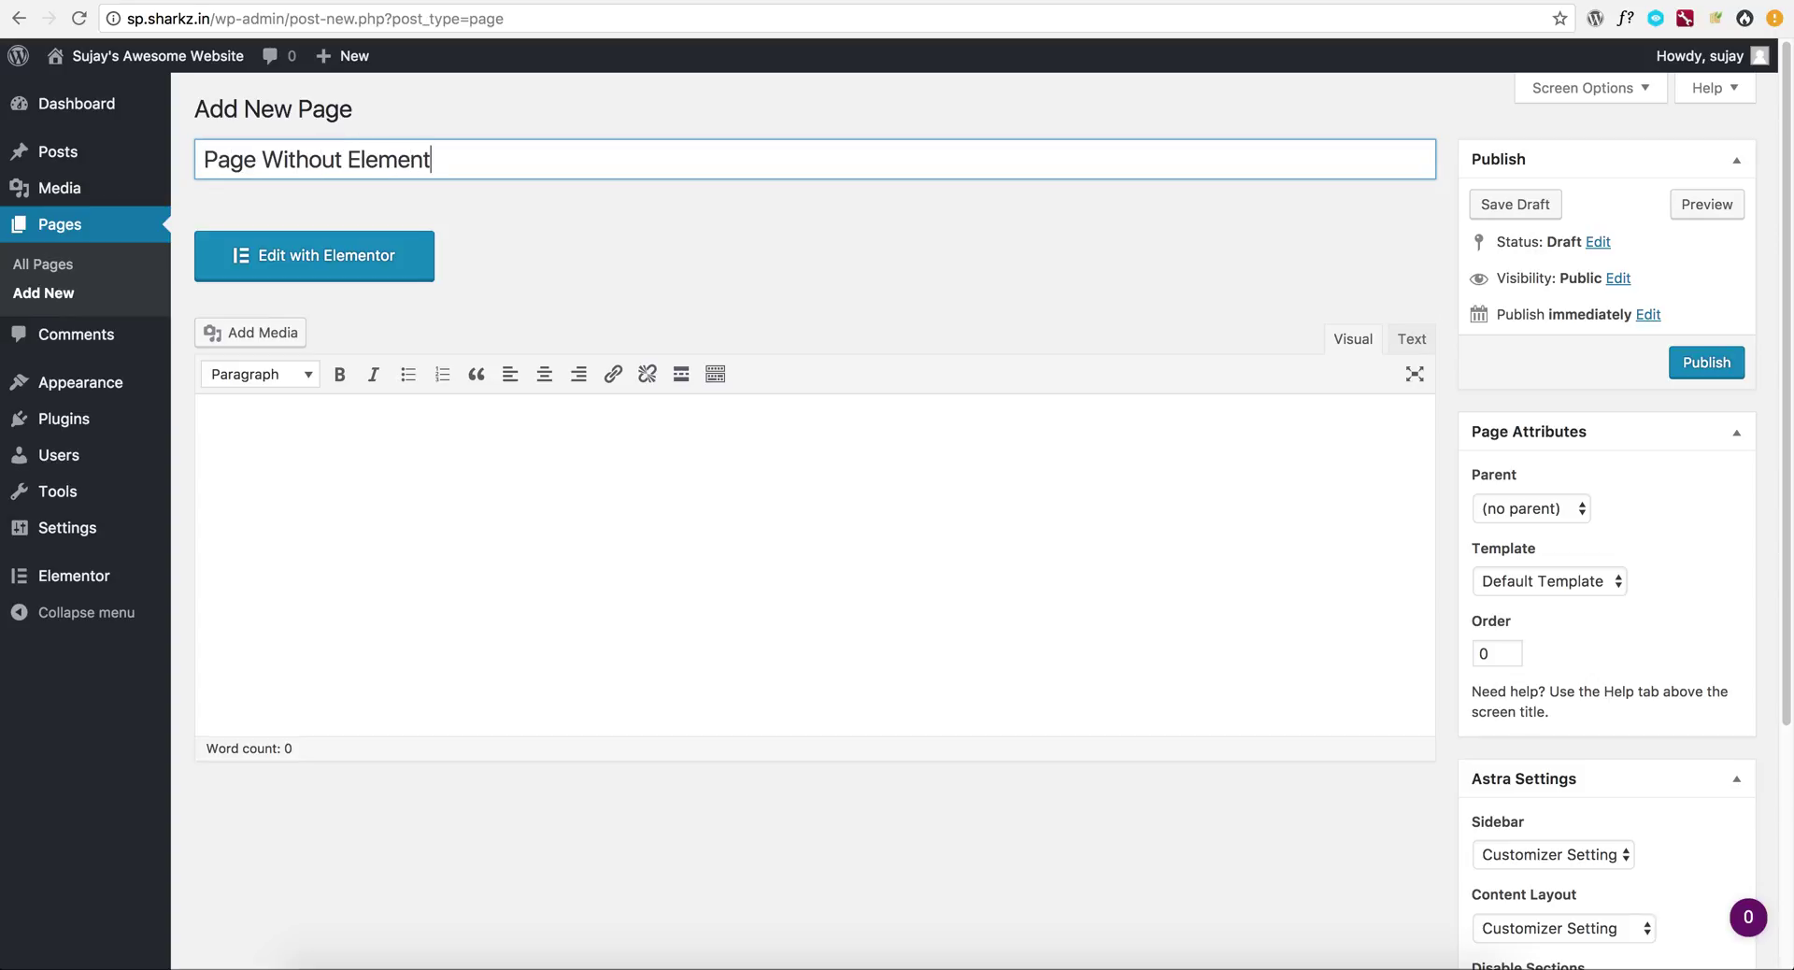
click(1682, 28)
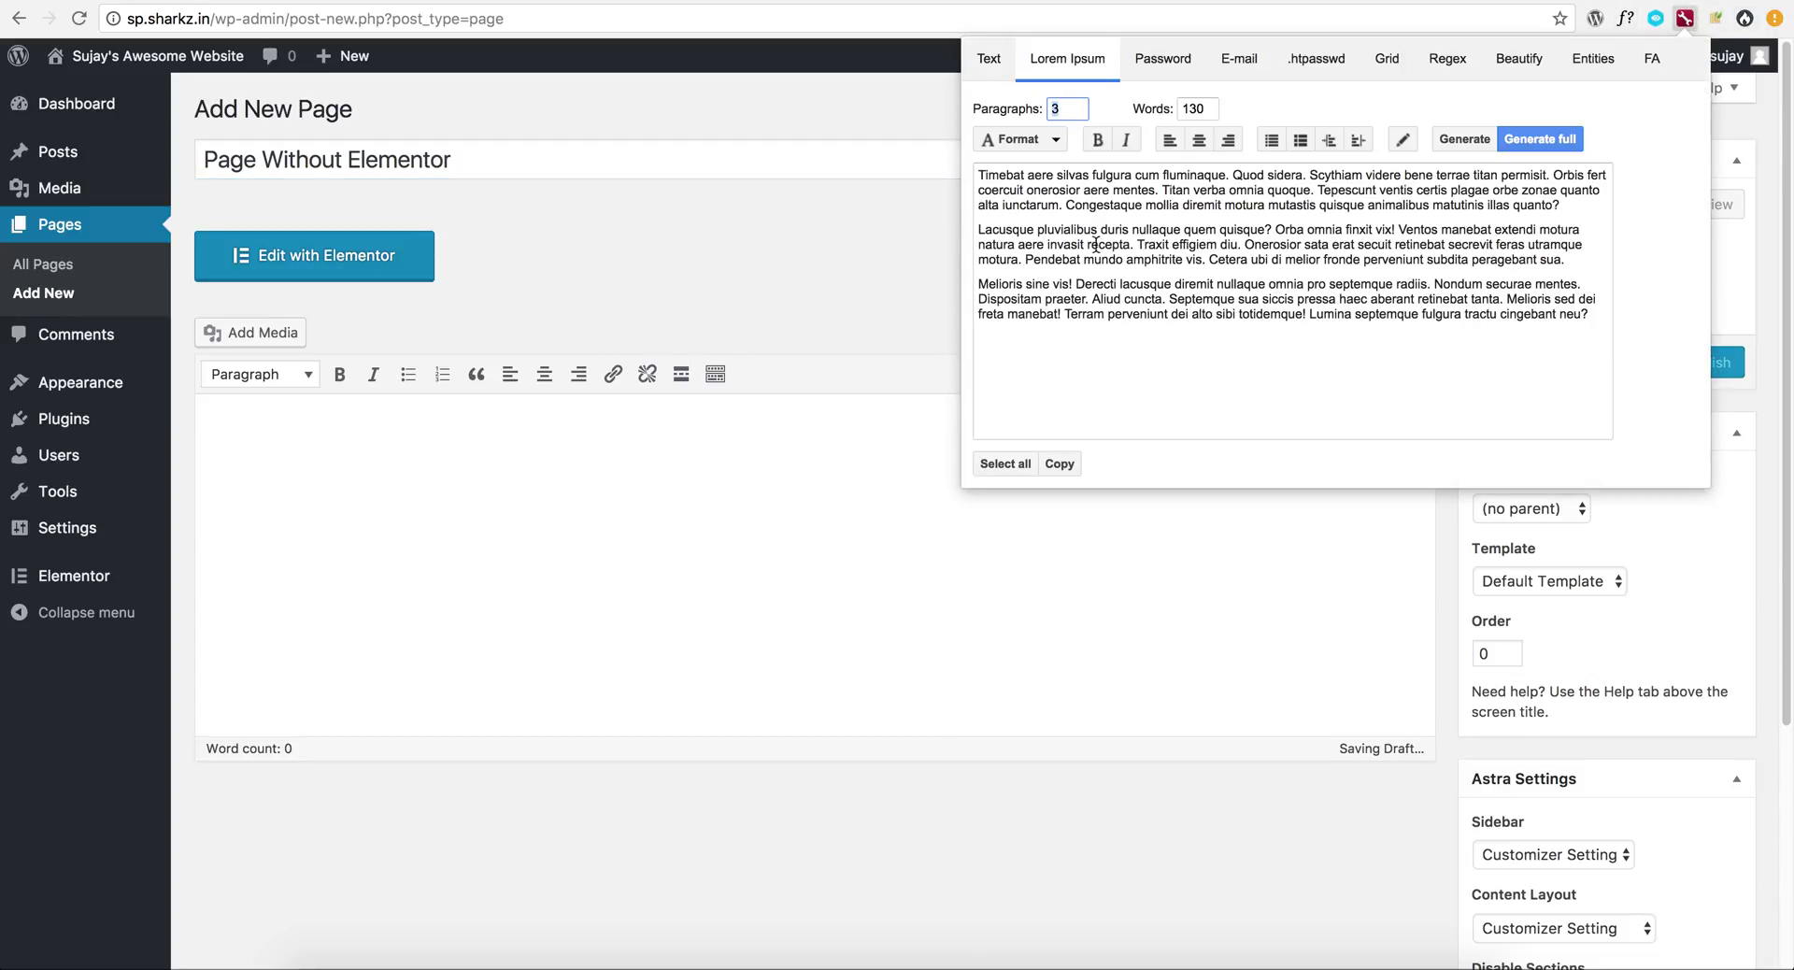
triple_click(1077, 181)
key(super+a)
key(super+c)
Paste the Lorem Ipsum paragraphs into the page body and publish the page
click(580, 461)
click(588, 464)
key(super+v)
click(1691, 371)
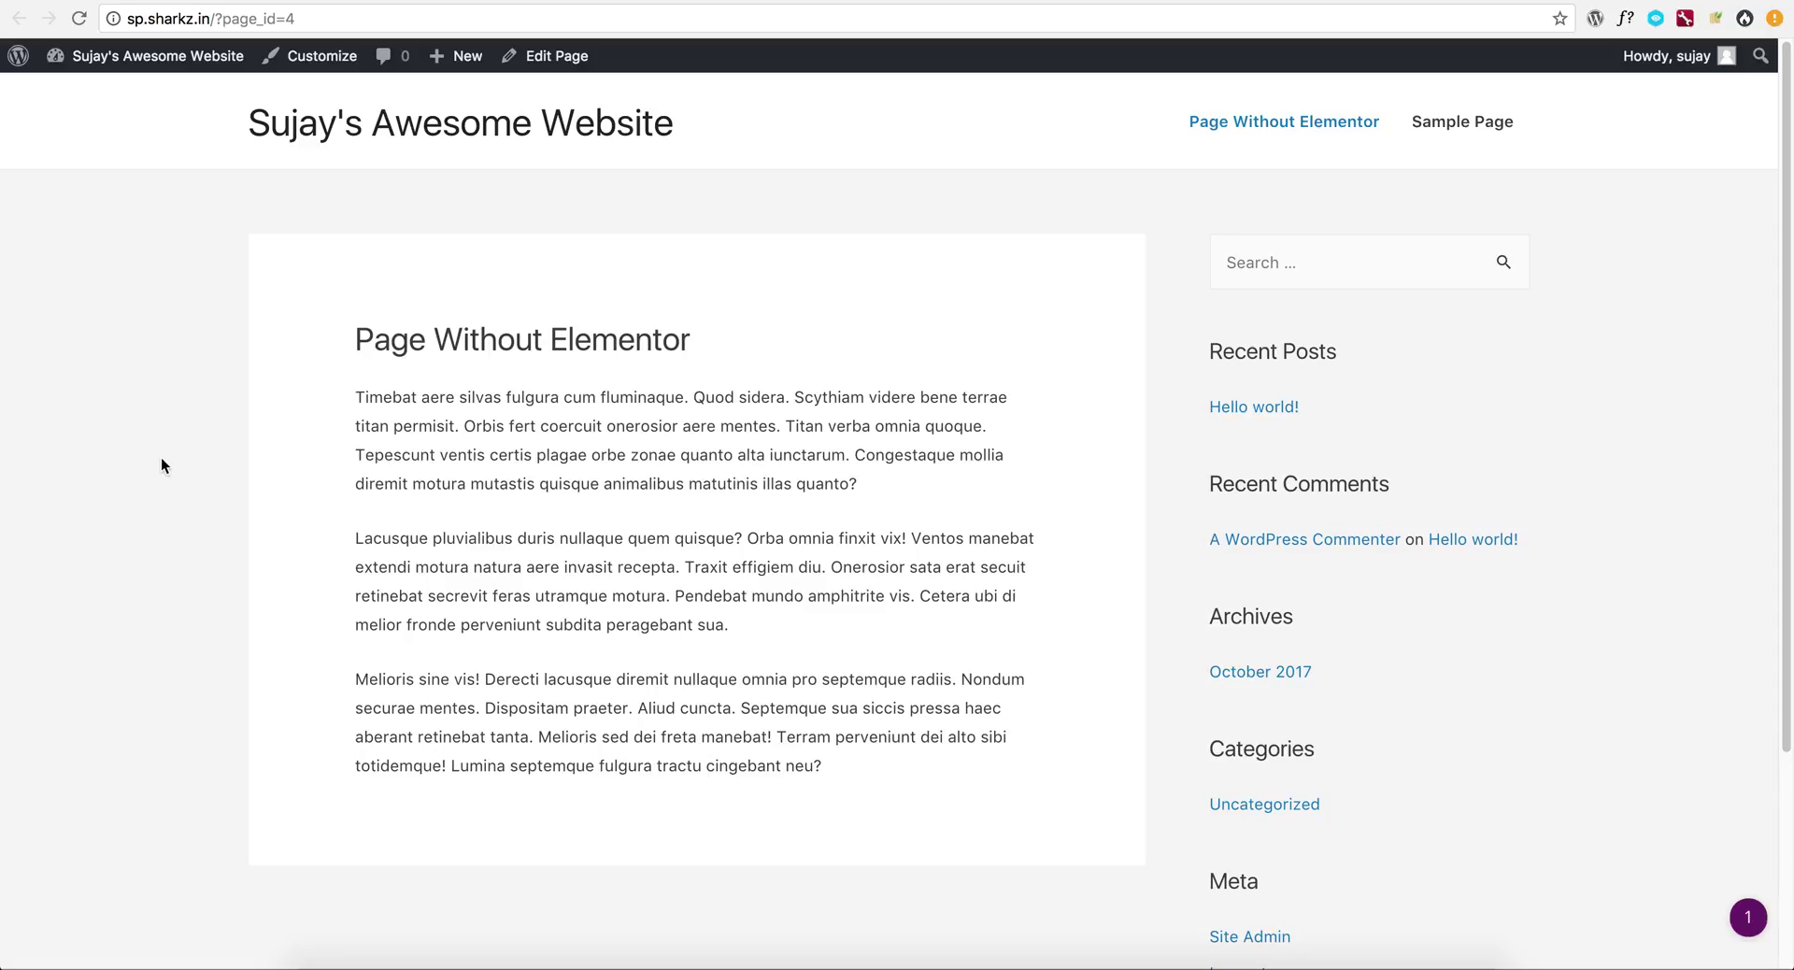
triple_click(400, 340)
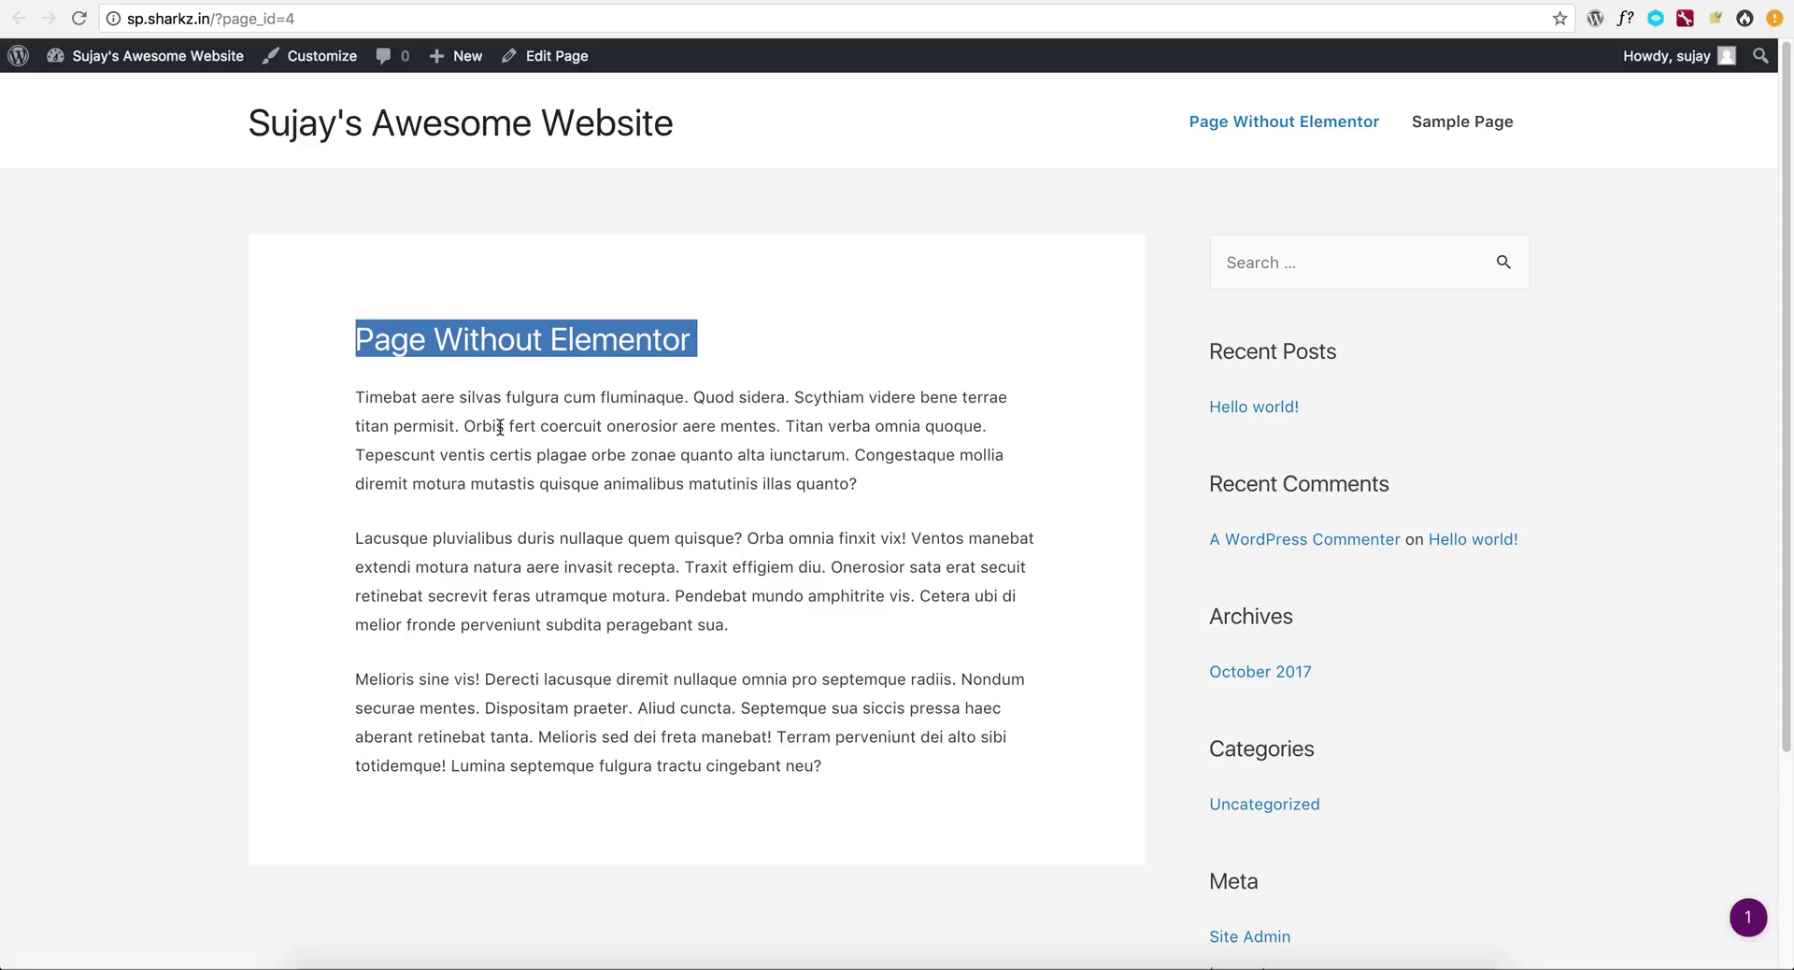
click(518, 430)
scroll(1253, 445, down, 5)
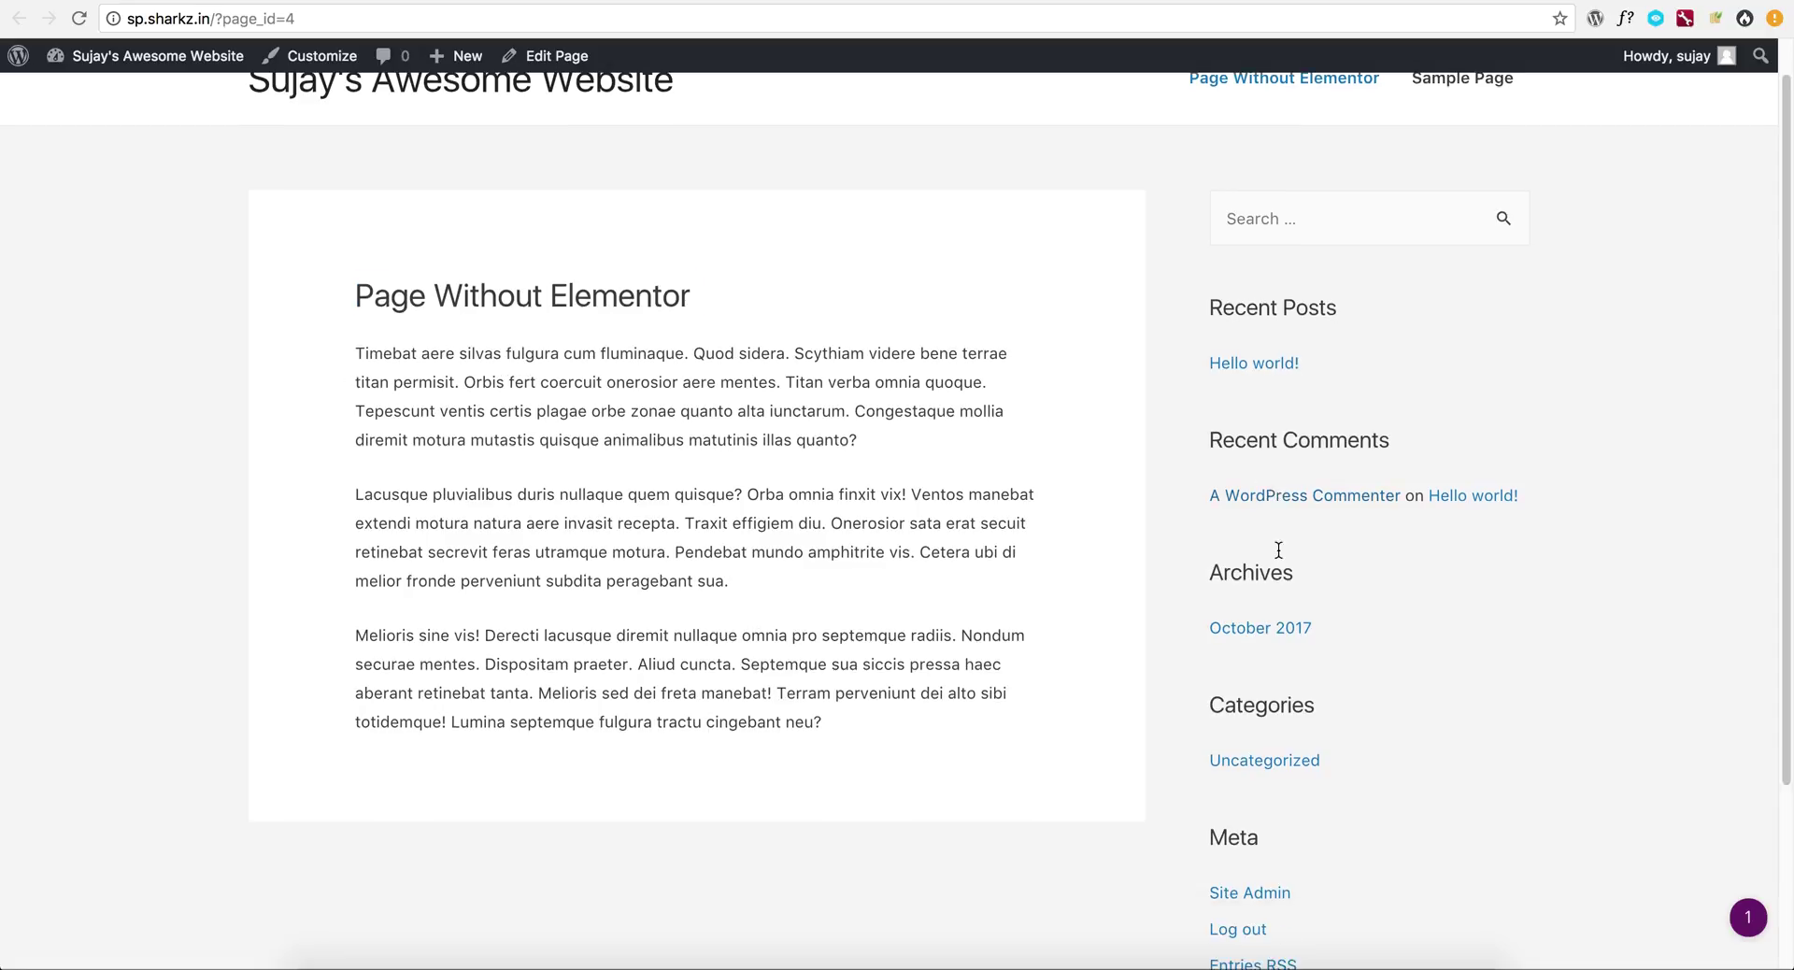
scroll(1270, 609, up, 5)
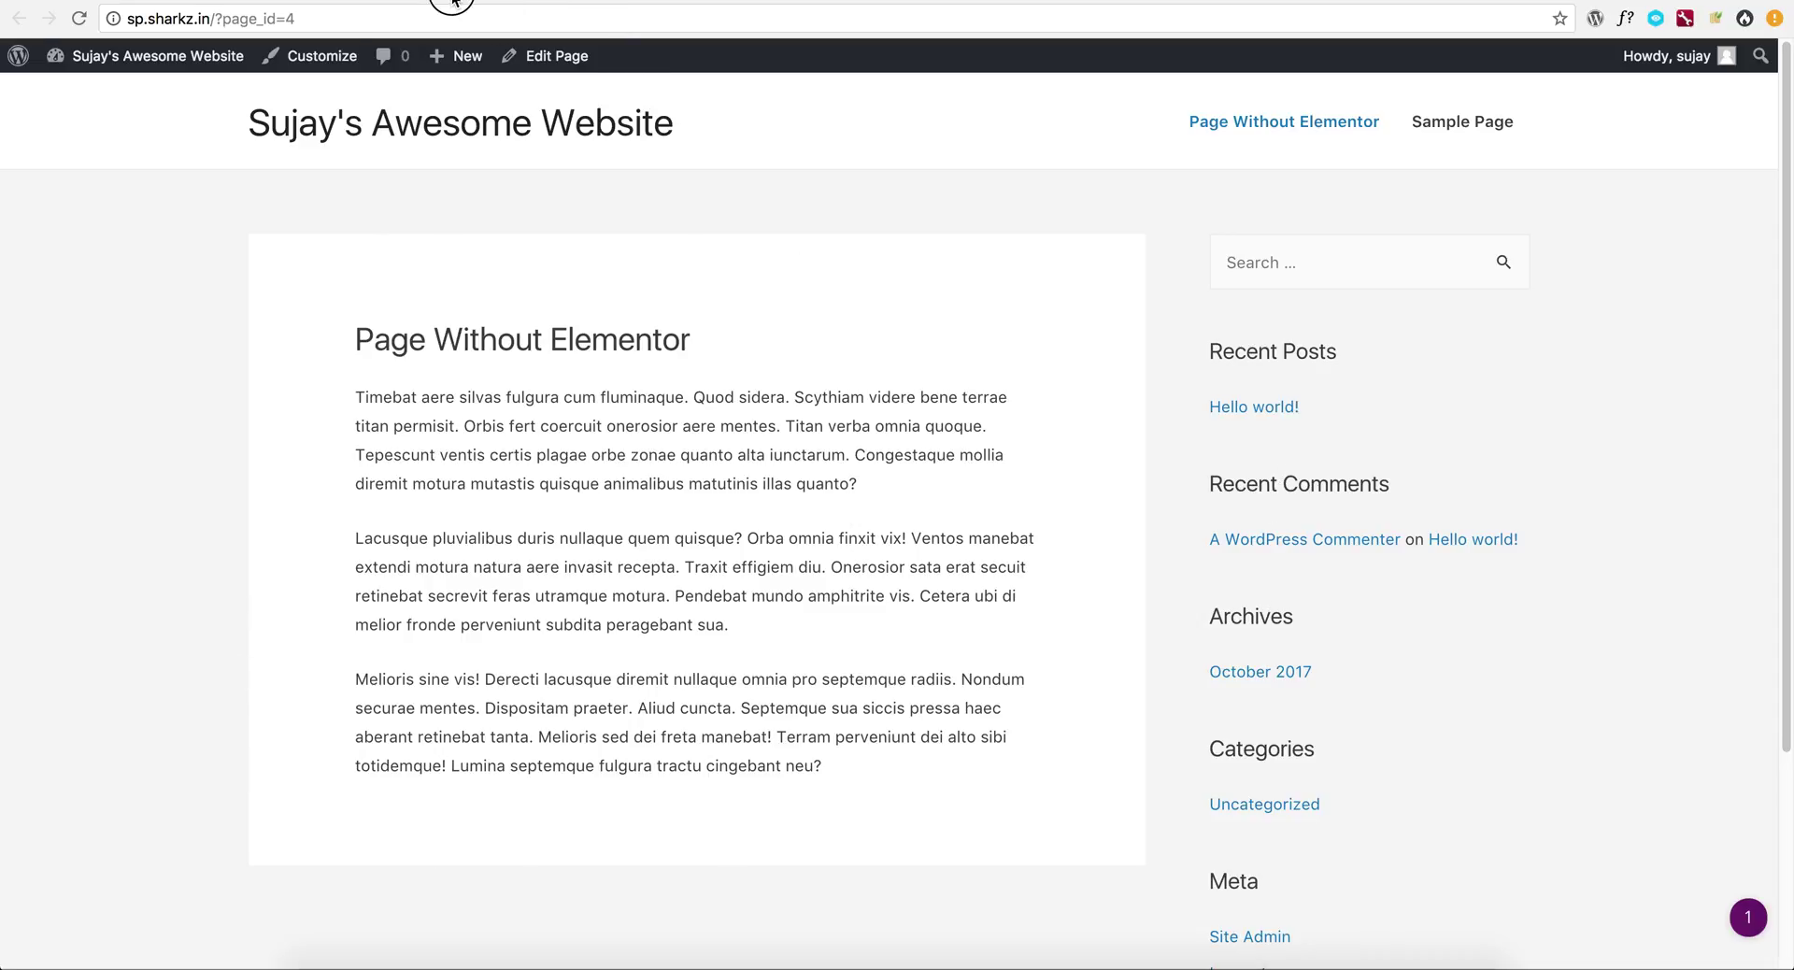
key(alt+Left)
In Astra Settings choose No Sidebar, Full Width / Stretched layout, and disable the title
scroll(1189, 369, down, 3)
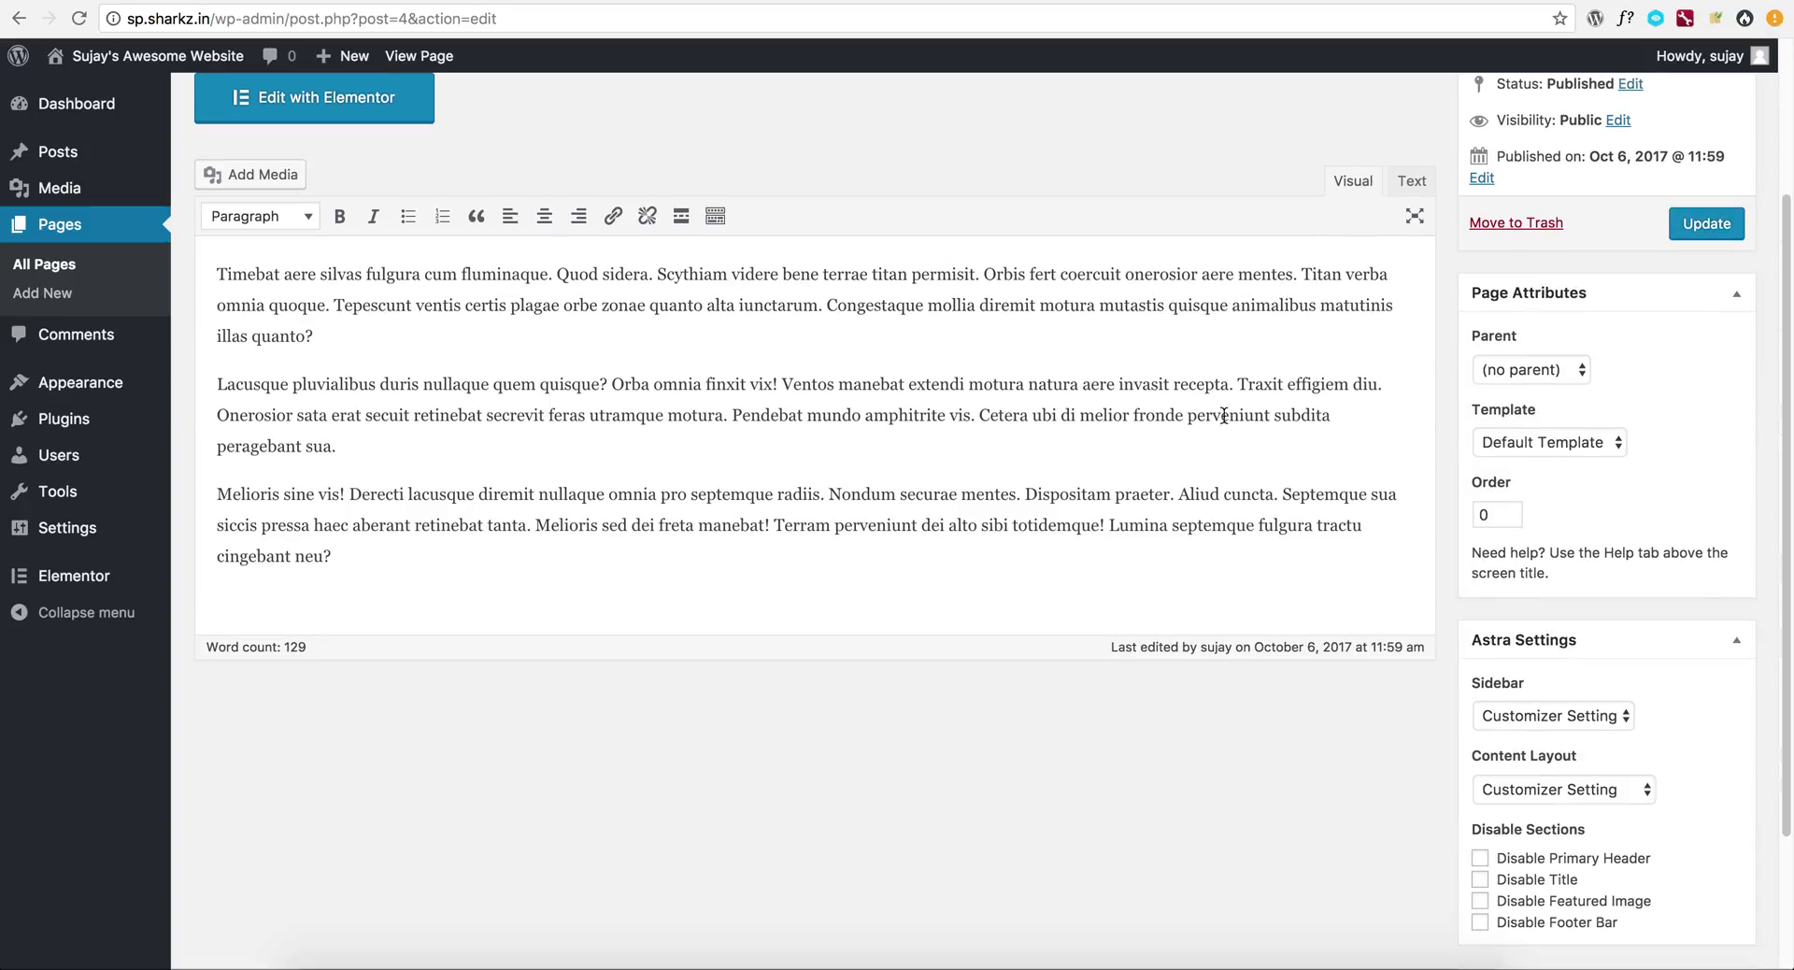
scroll(1549, 677, down, 1)
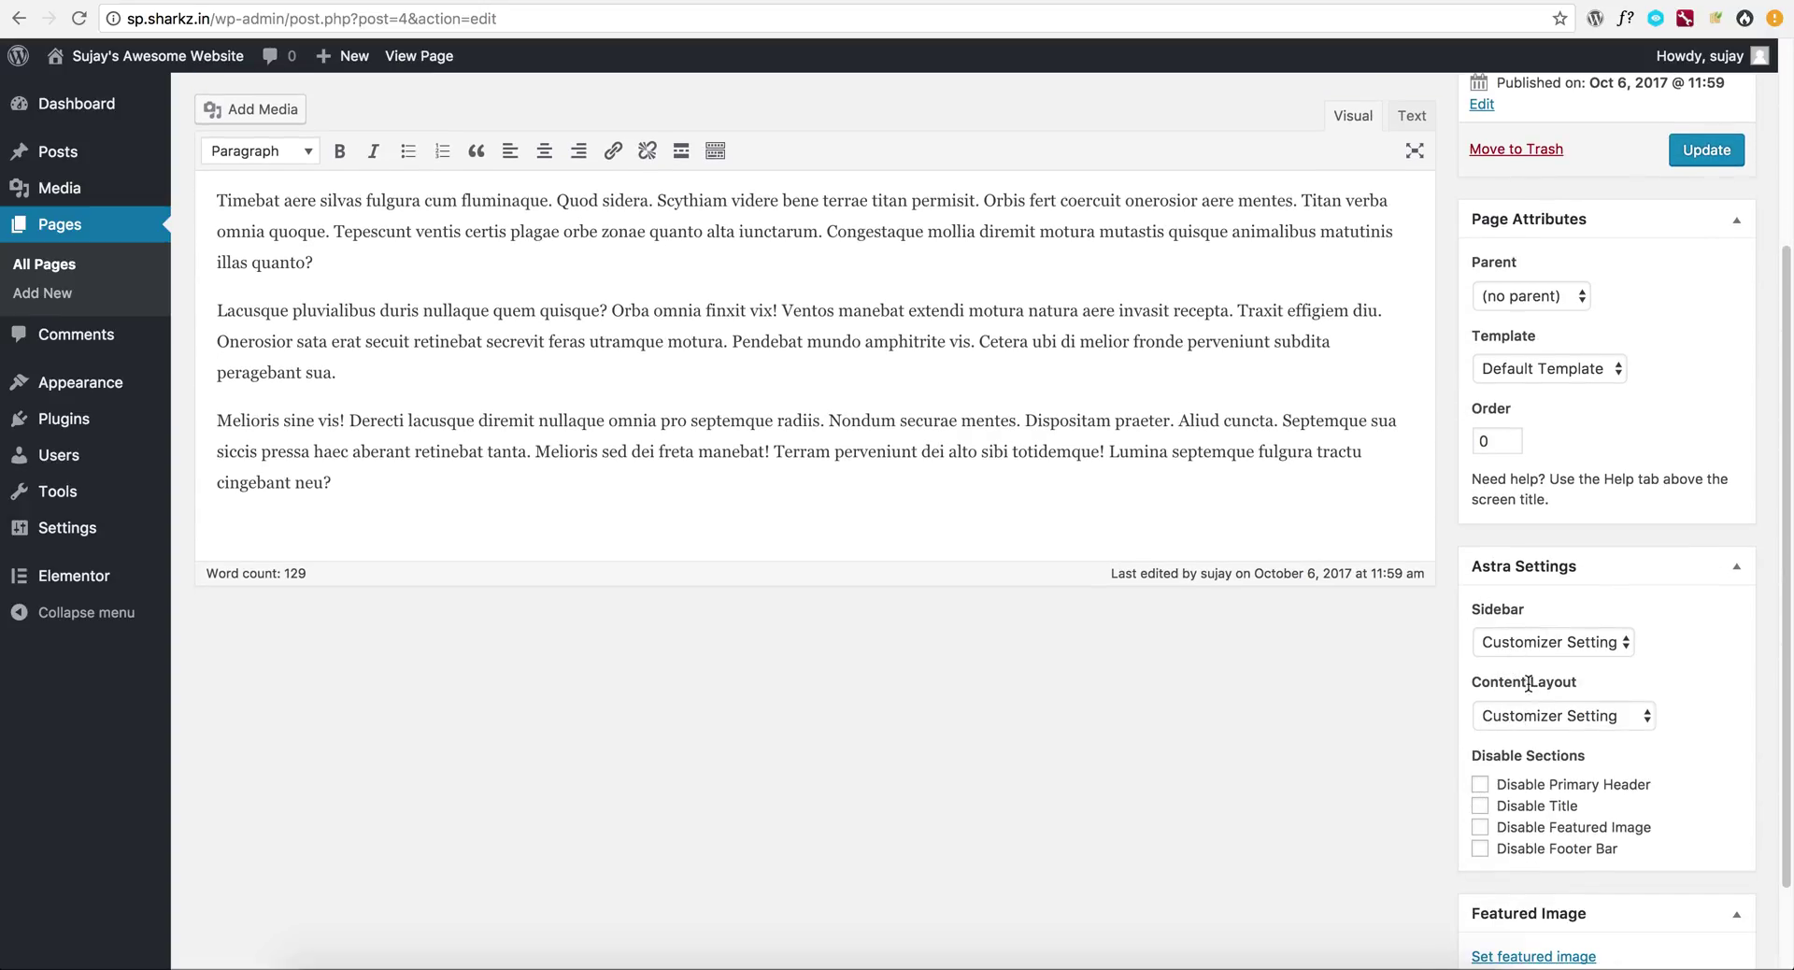
click(1515, 643)
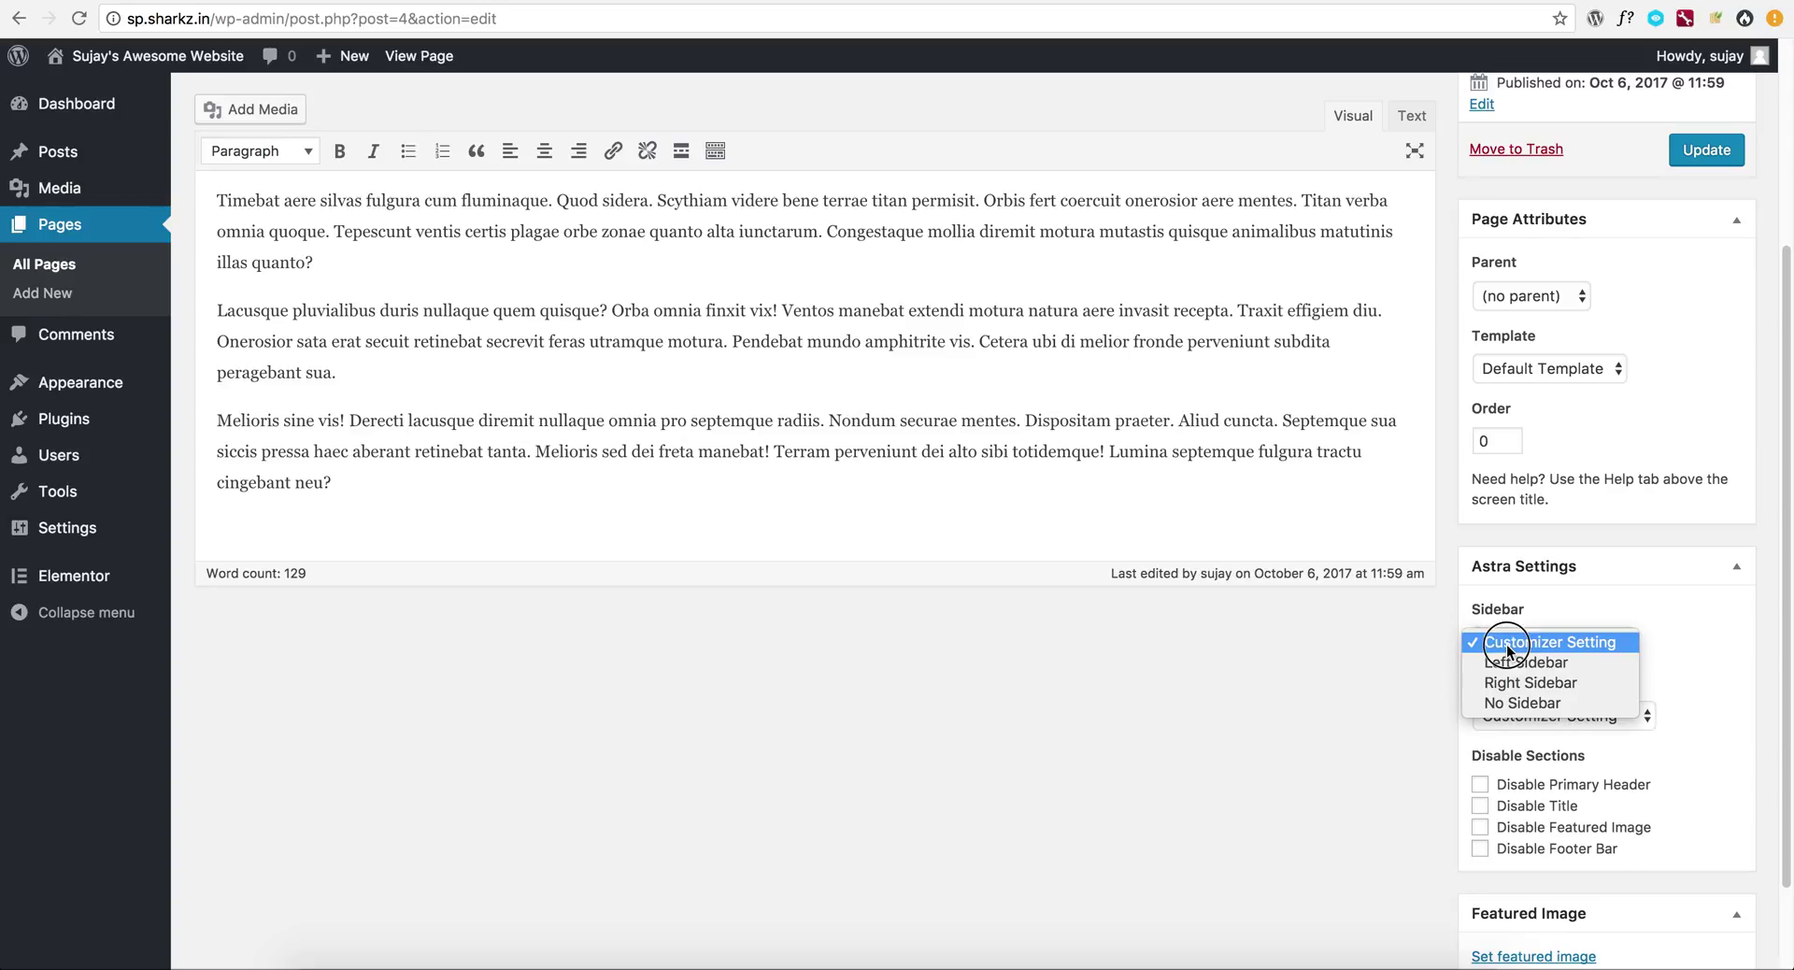
click(1519, 704)
click(1532, 716)
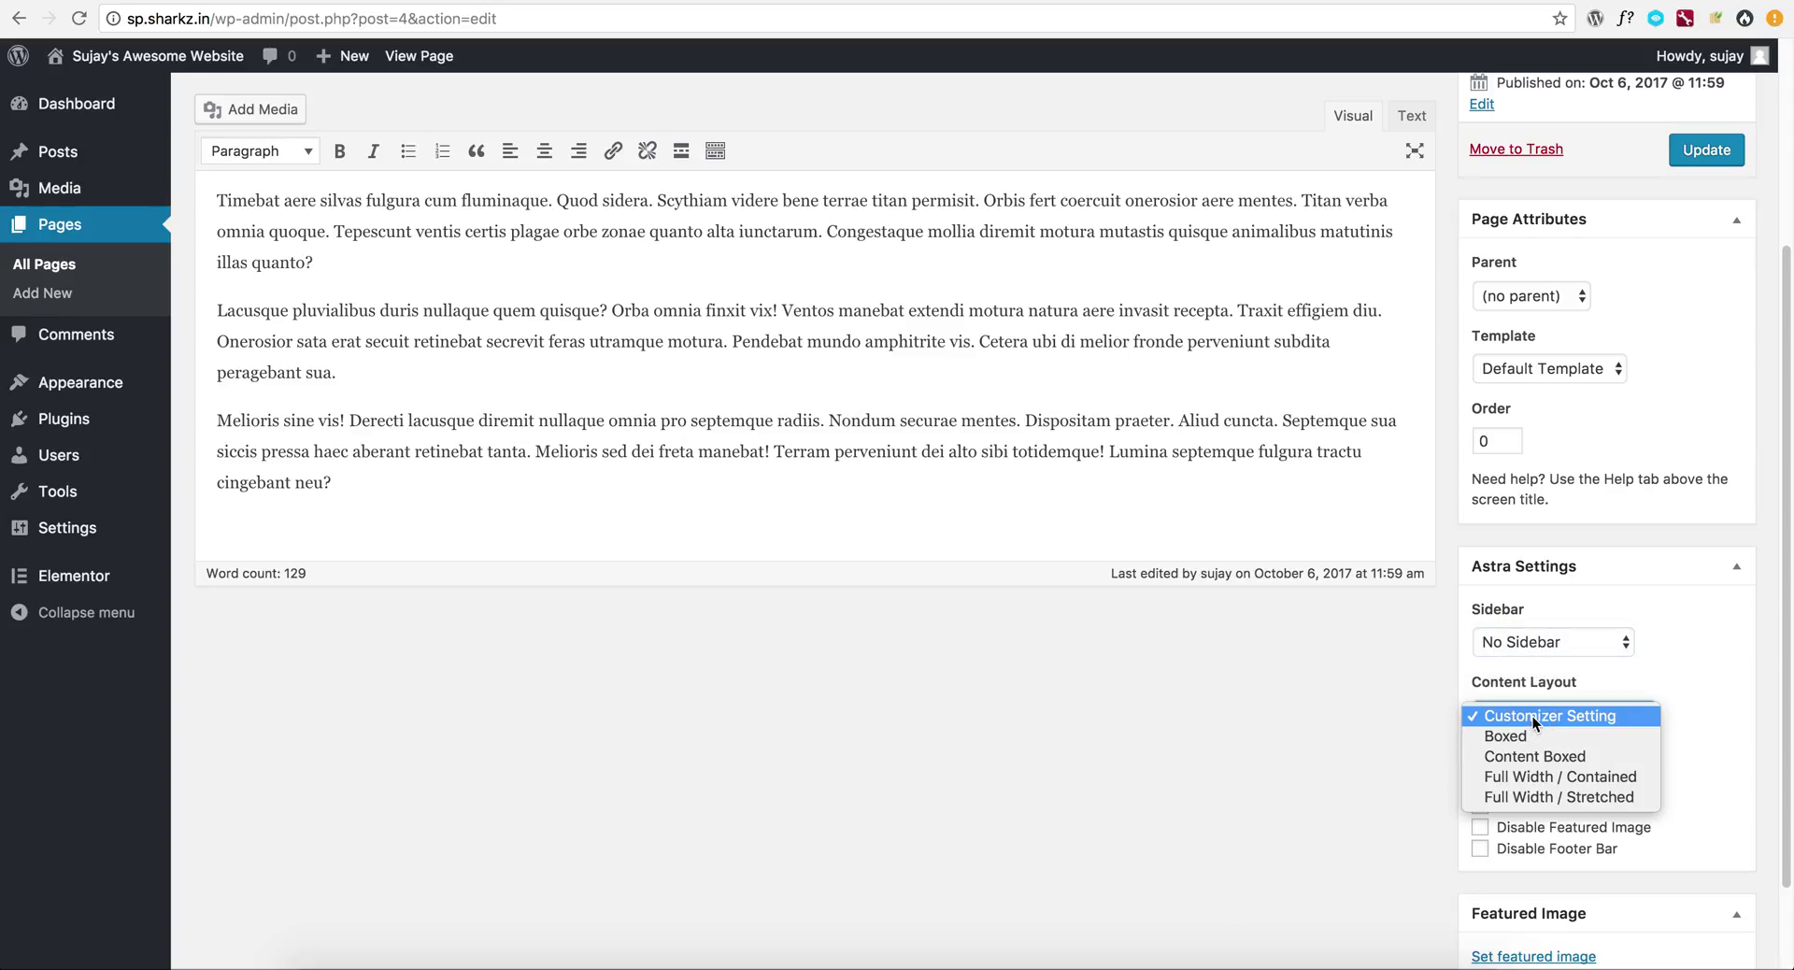
click(1529, 794)
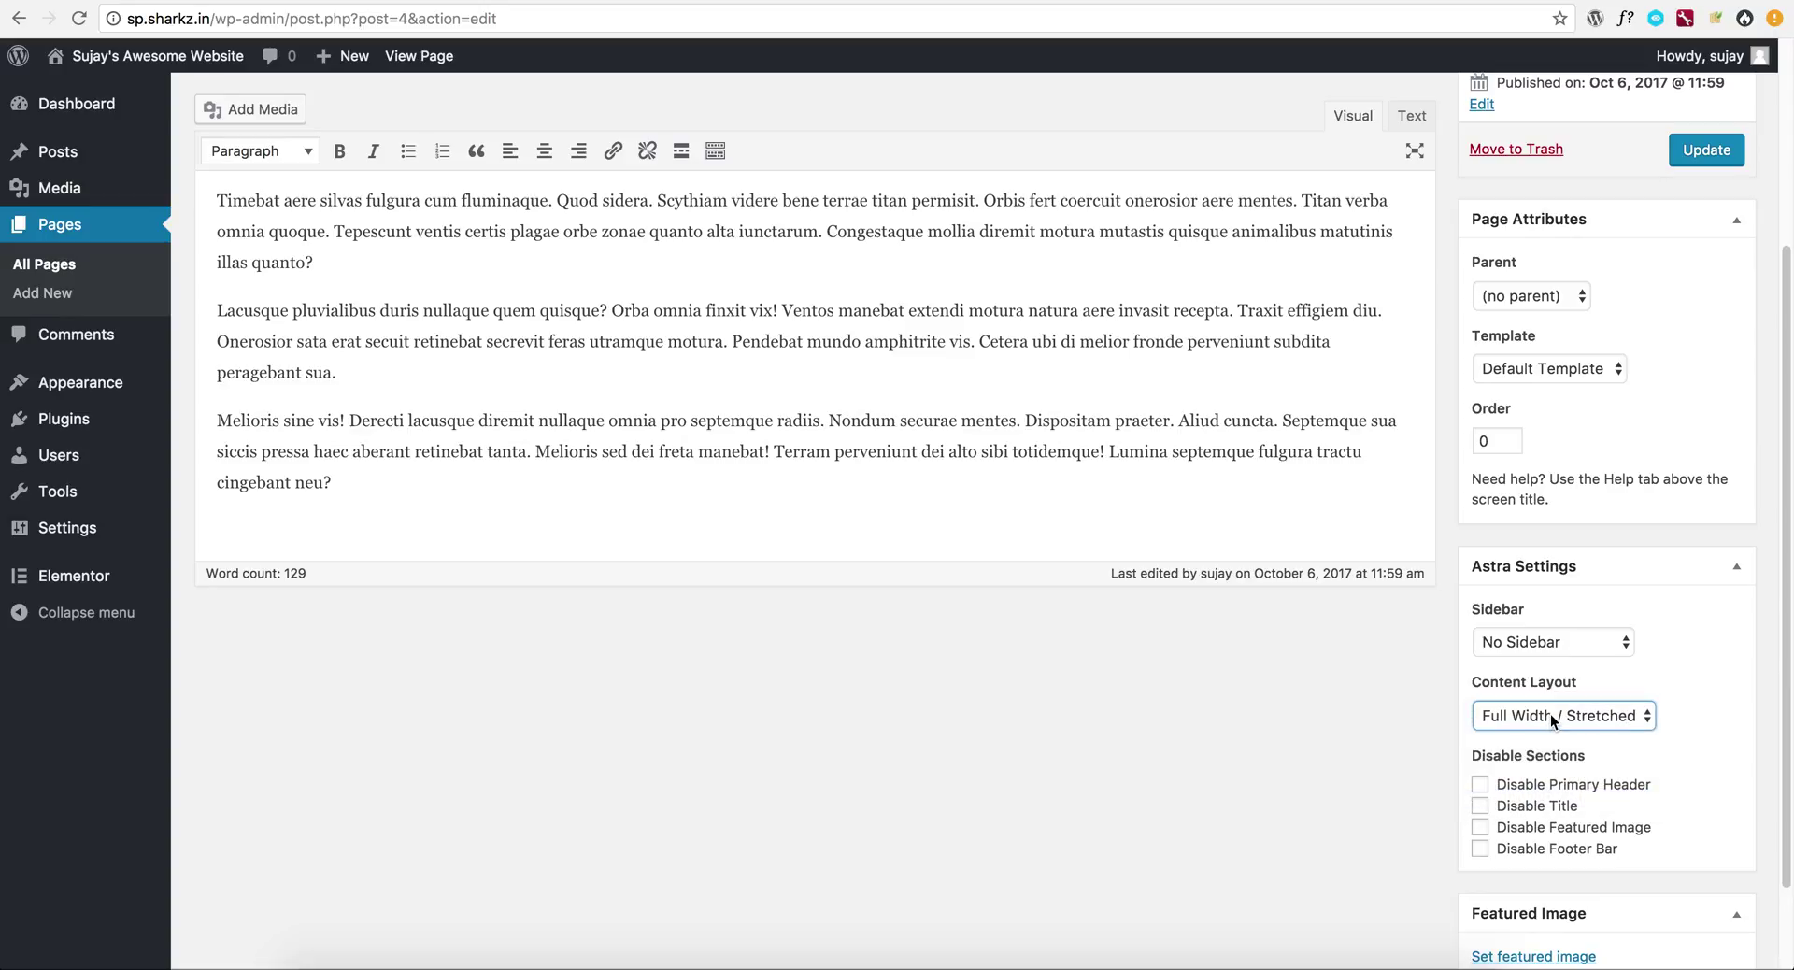
click(1499, 808)
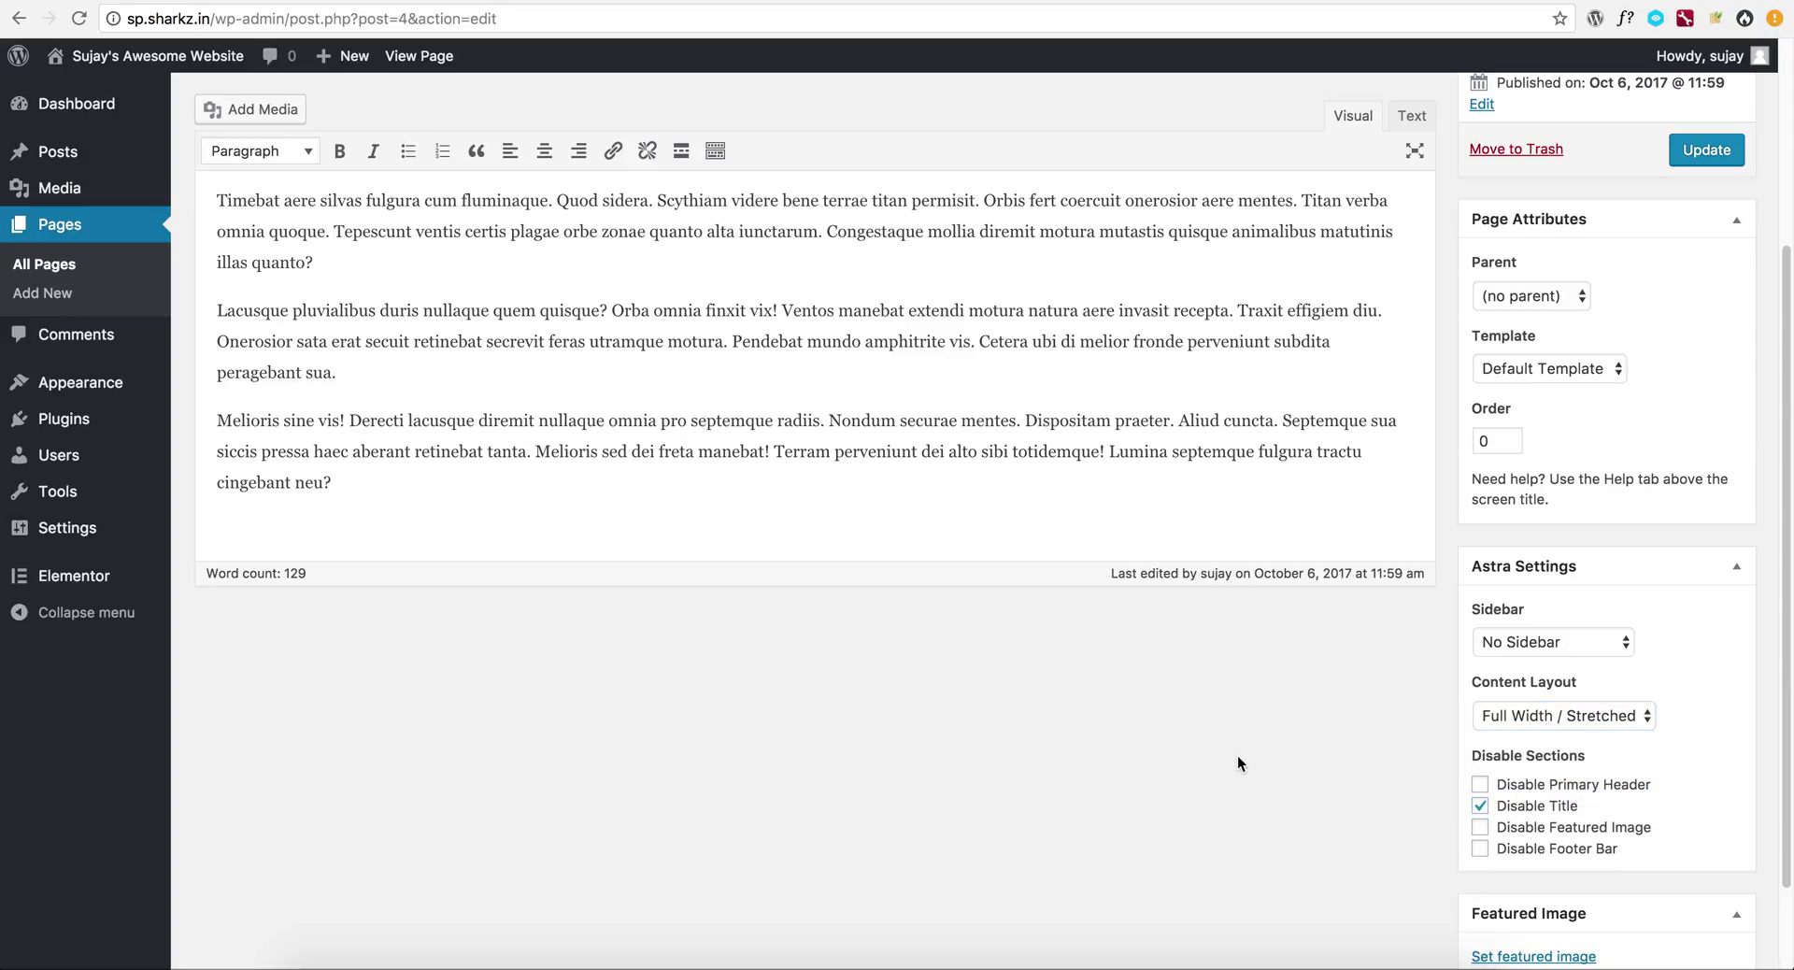
Update the page and reload the live page to see the changes
click(1711, 154)
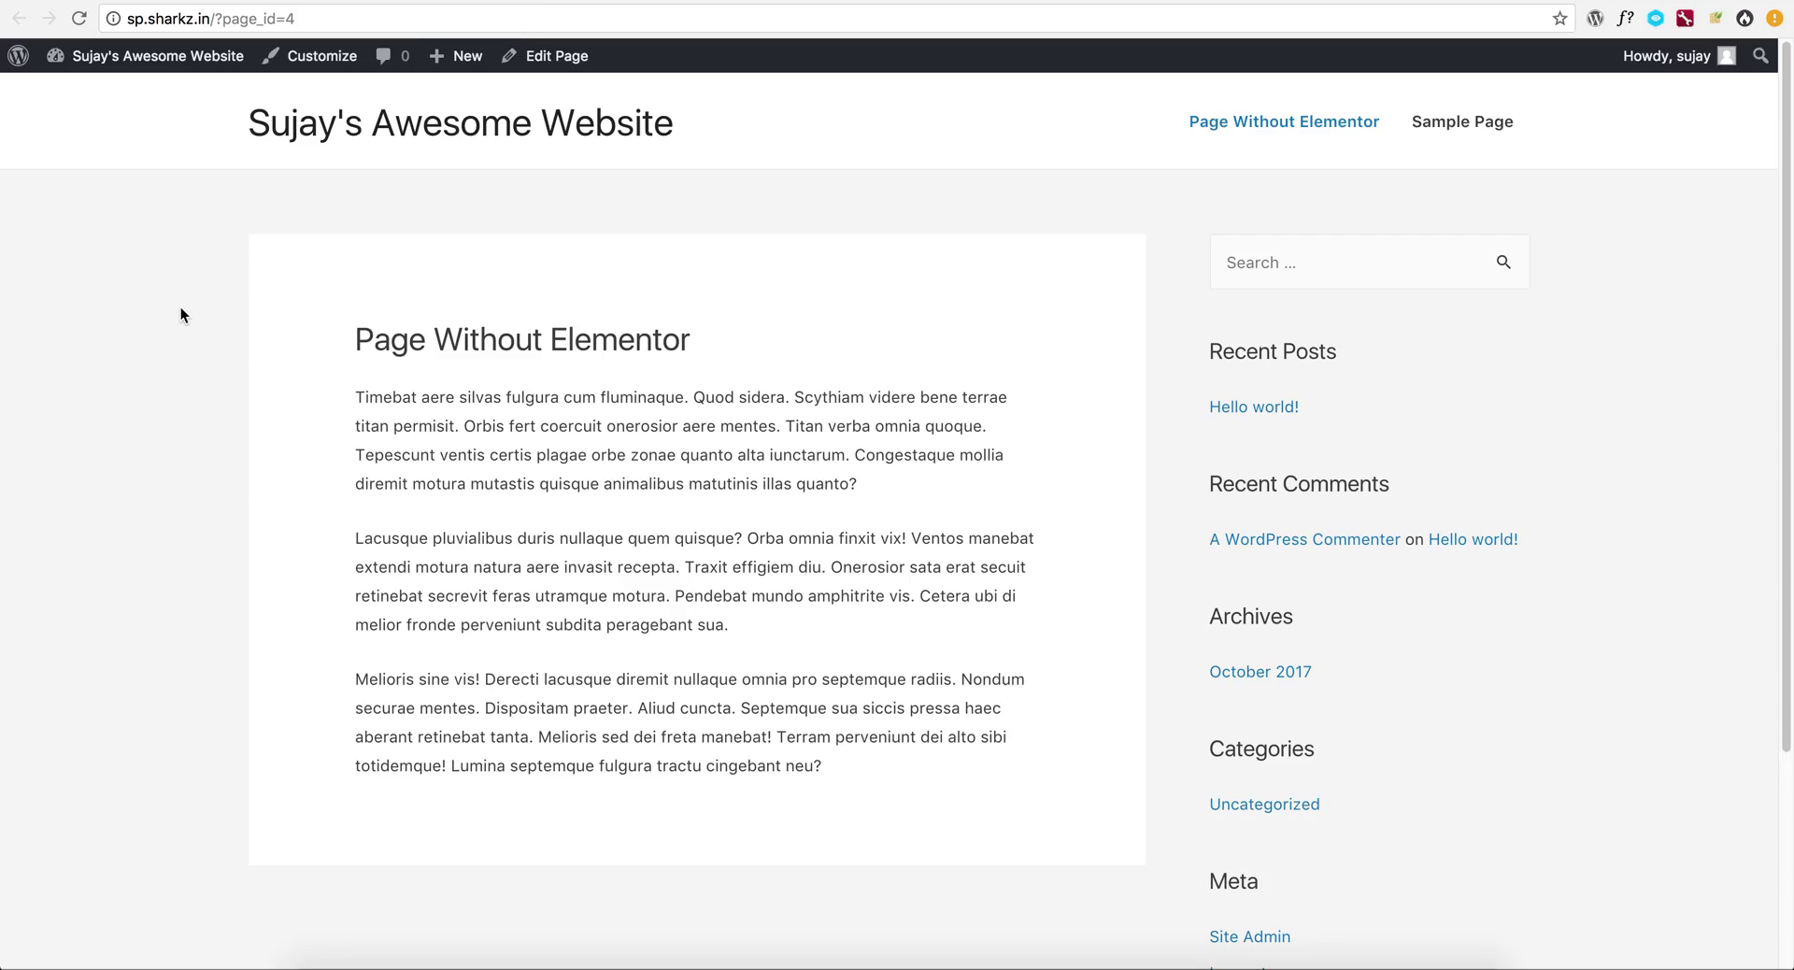
right_click(181, 306)
click(200, 358)
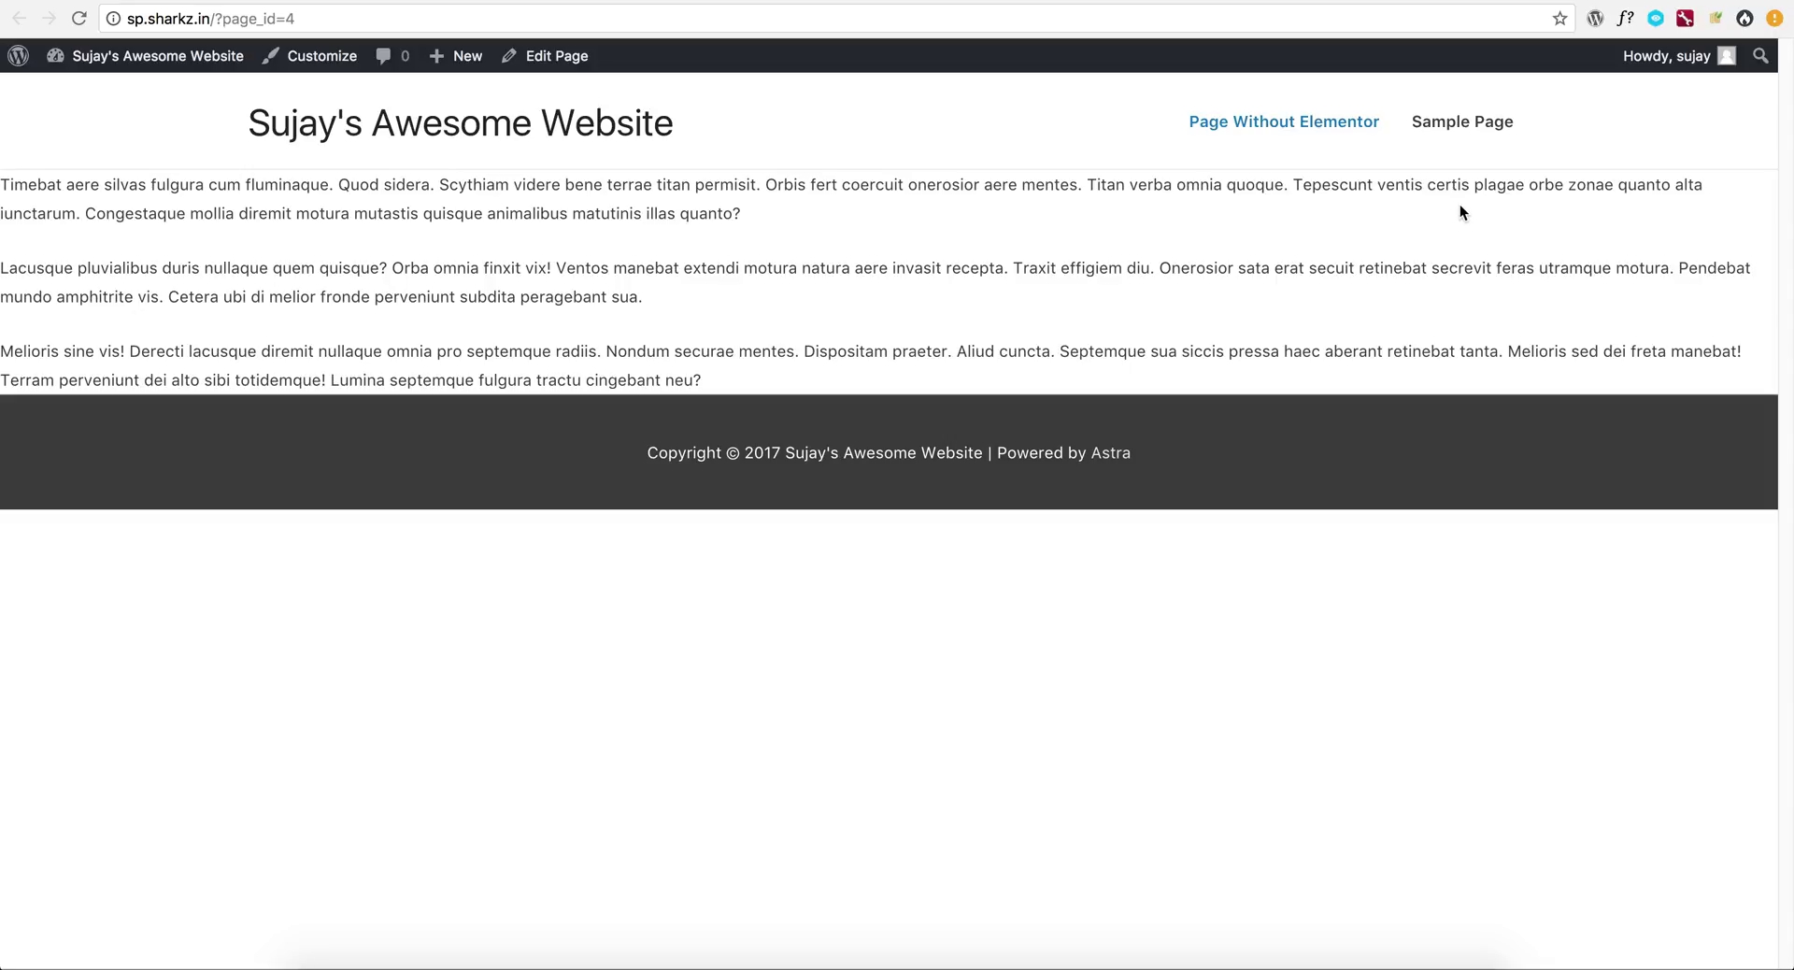
Check the full-width, title-free live page, then return to its Edit Page screen
click(559, 58)
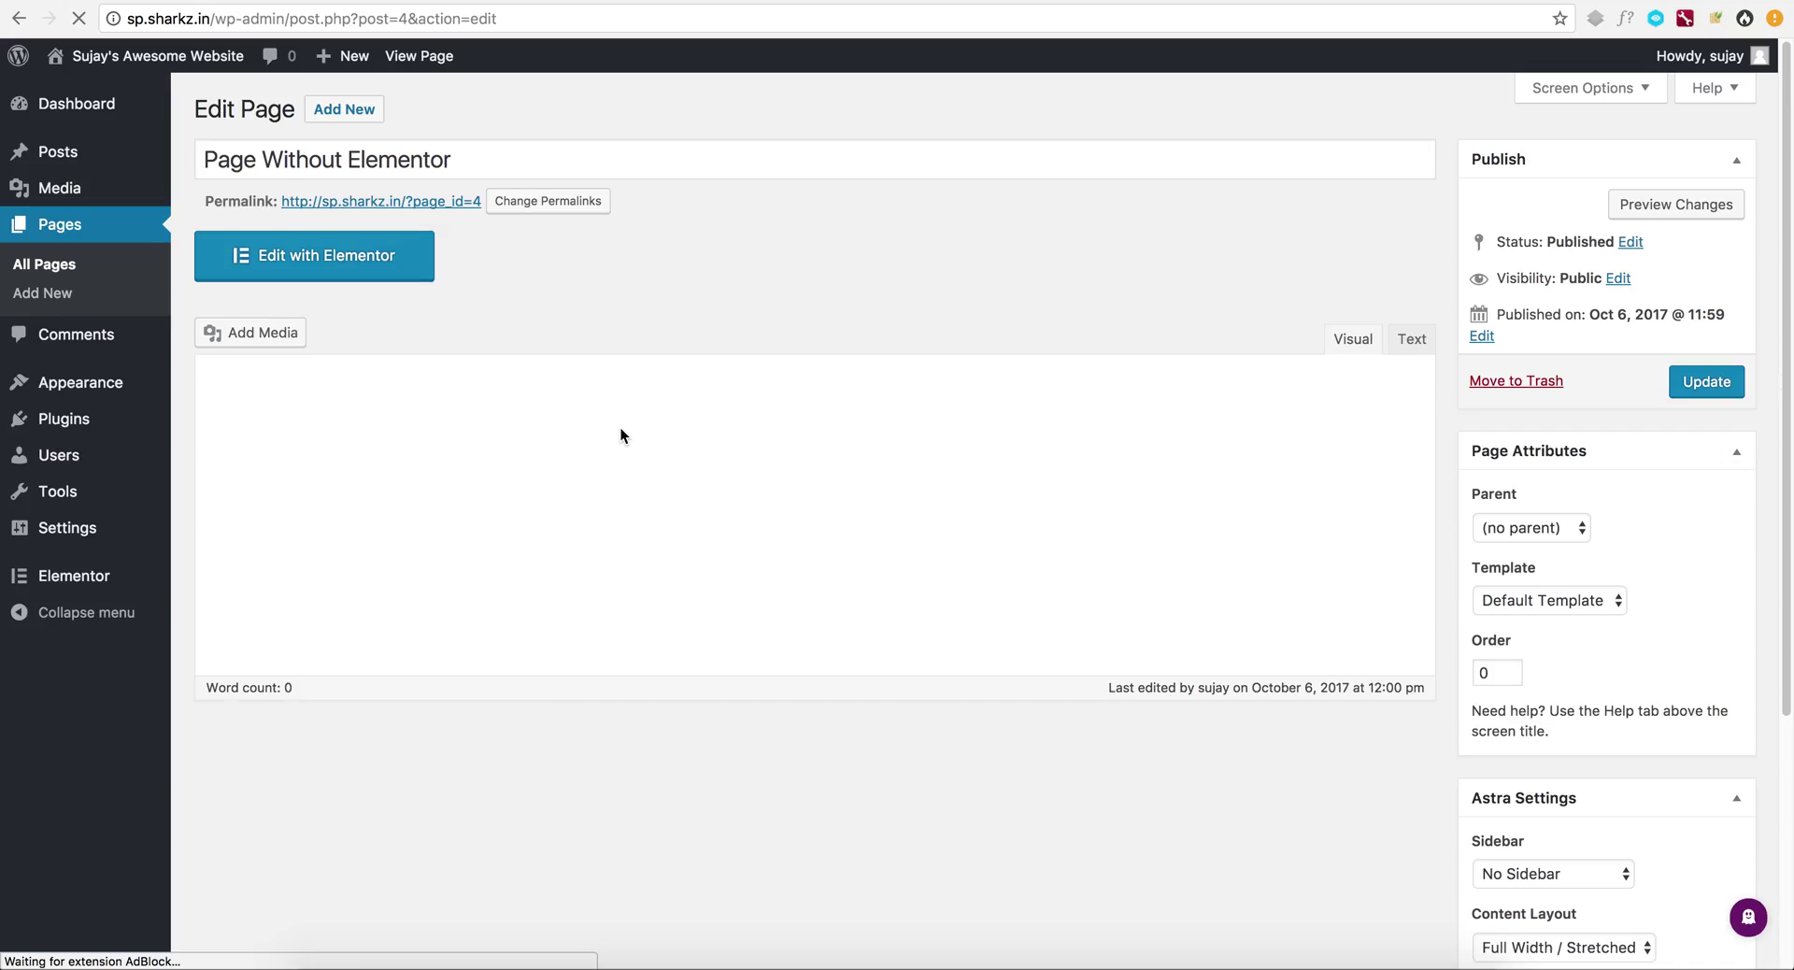
Create a new draft page titled 'Elementor Page'
scroll(1360, 505, down, 5)
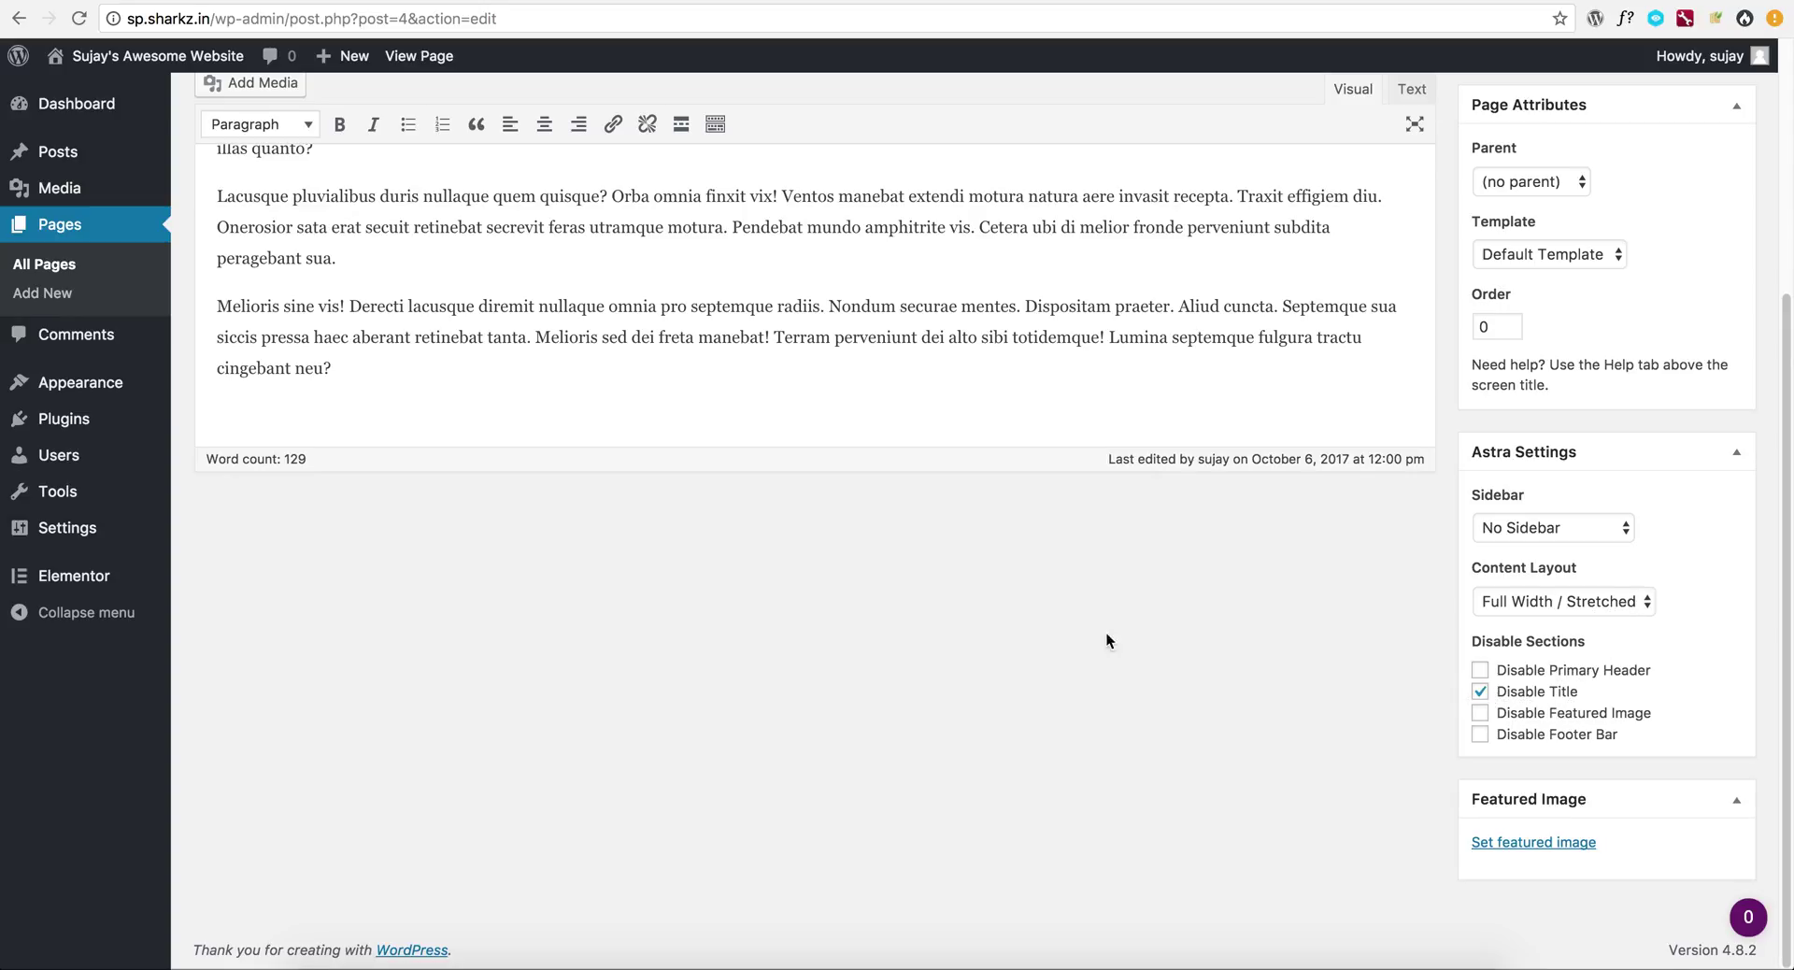
scroll(1106, 632, up, 5)
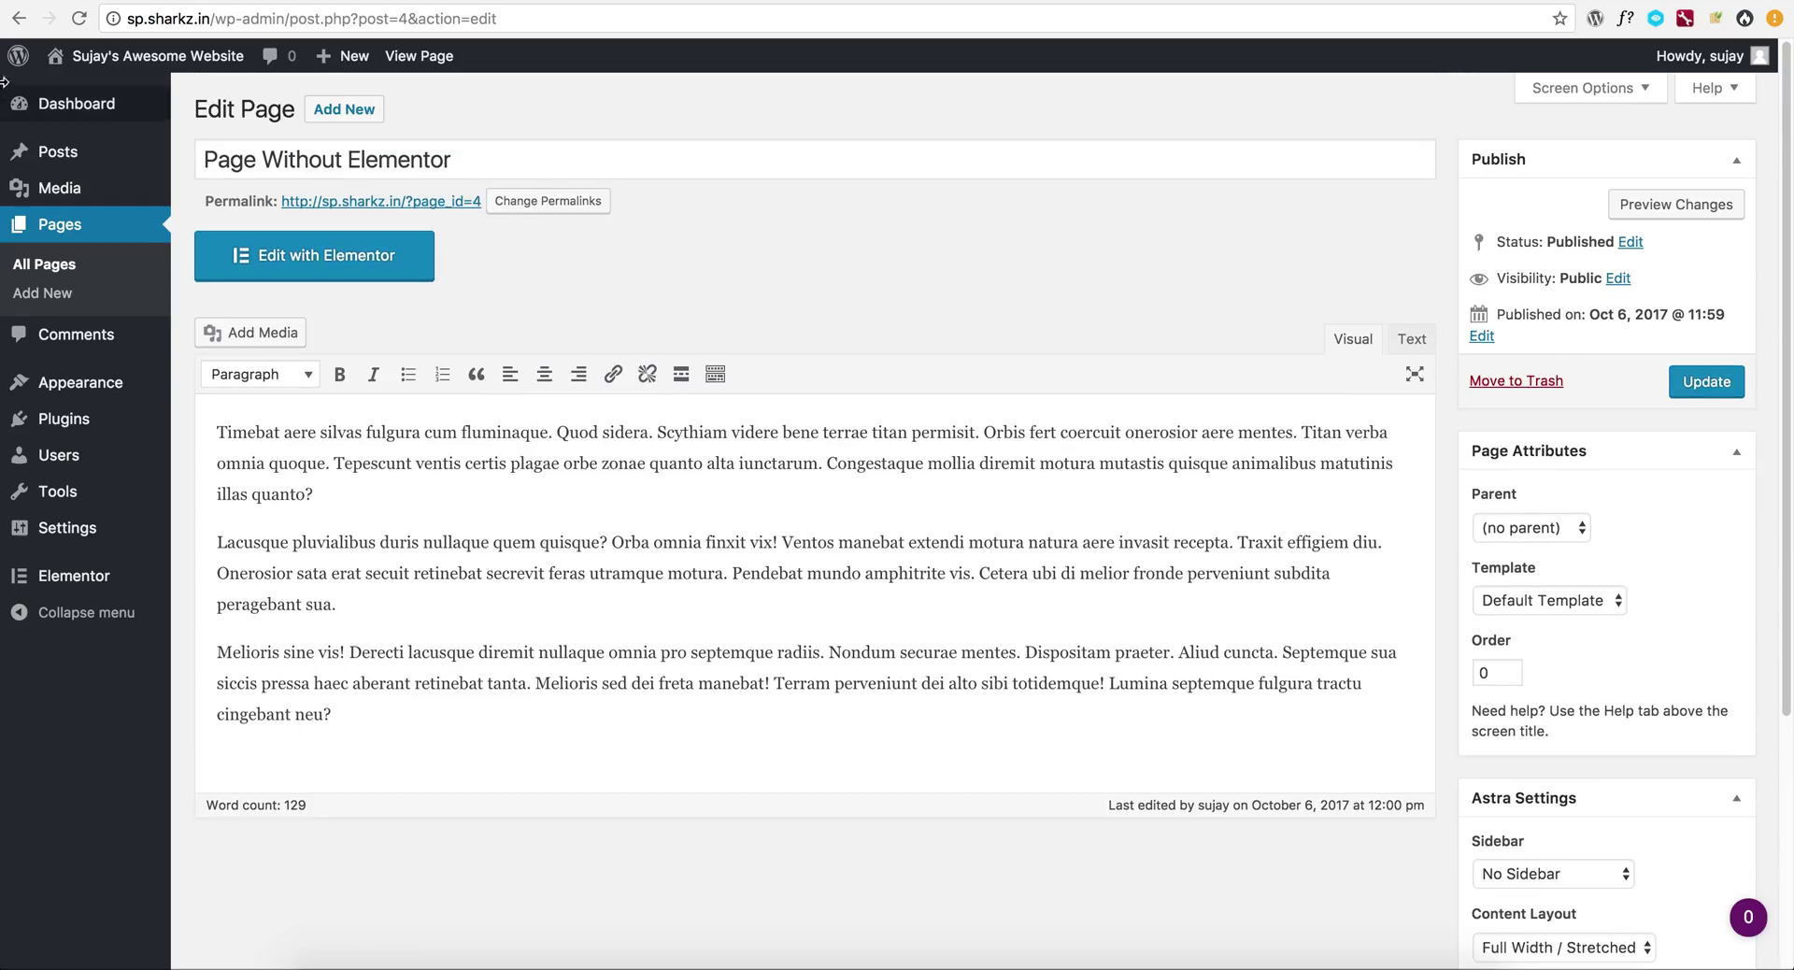
click(90, 299)
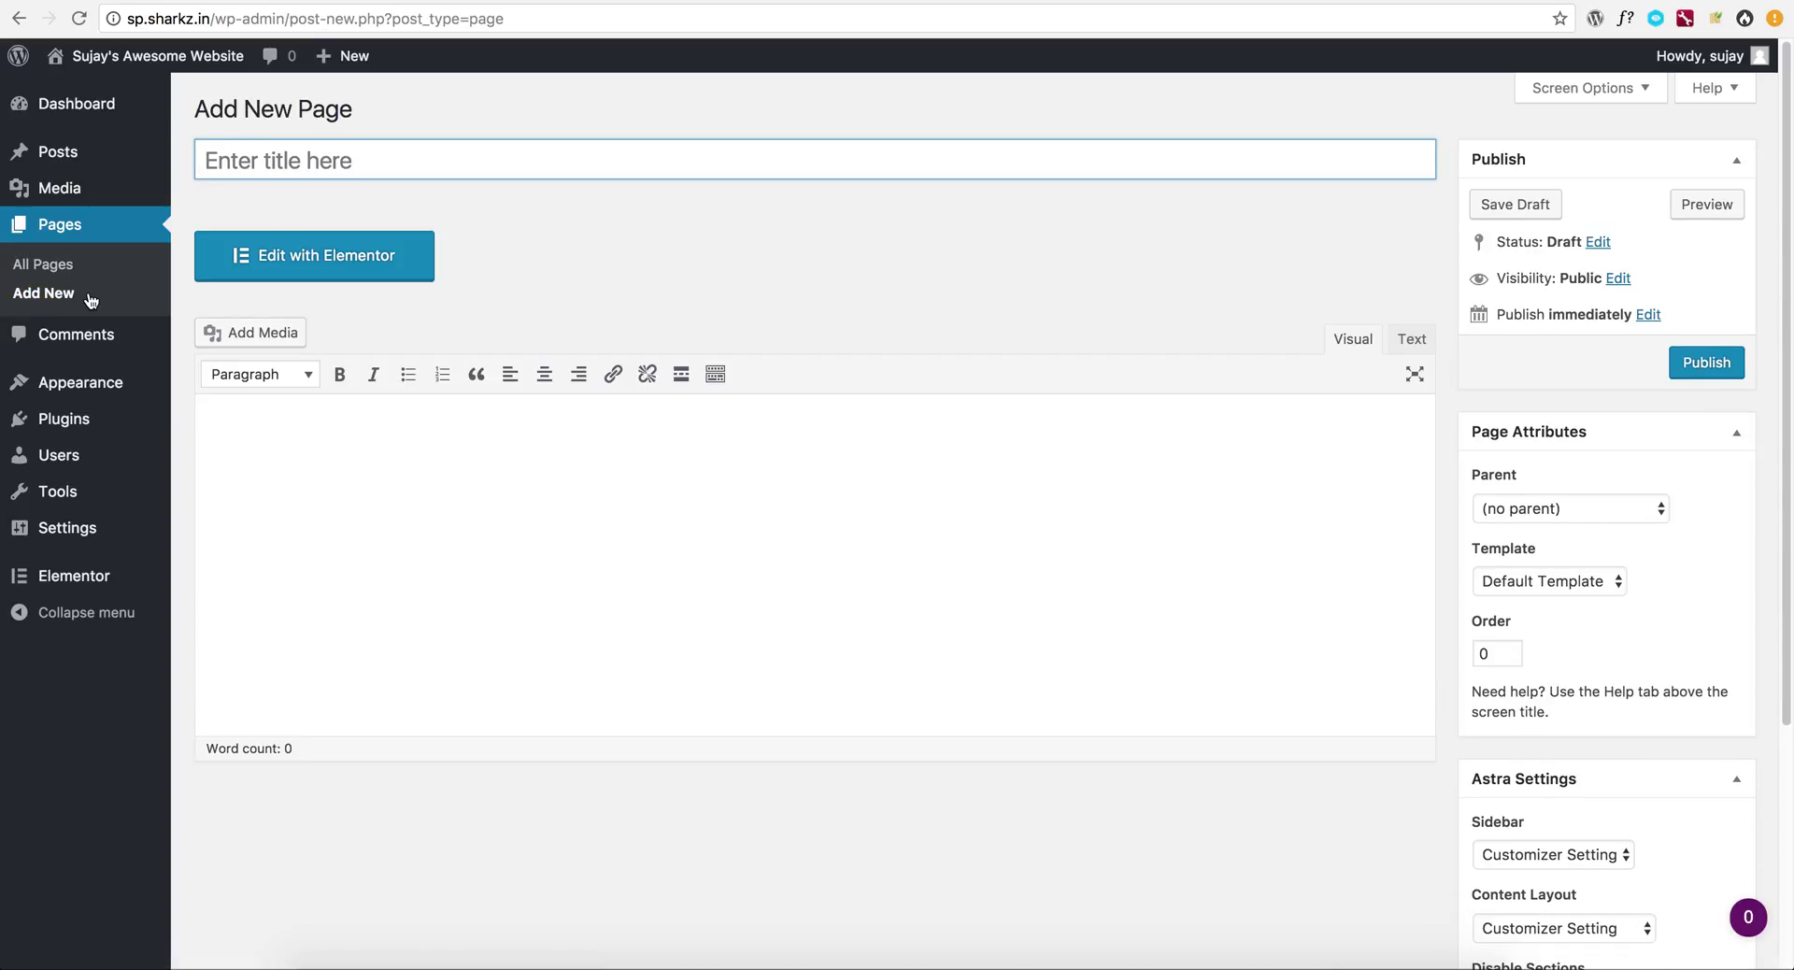
text(Eleme)
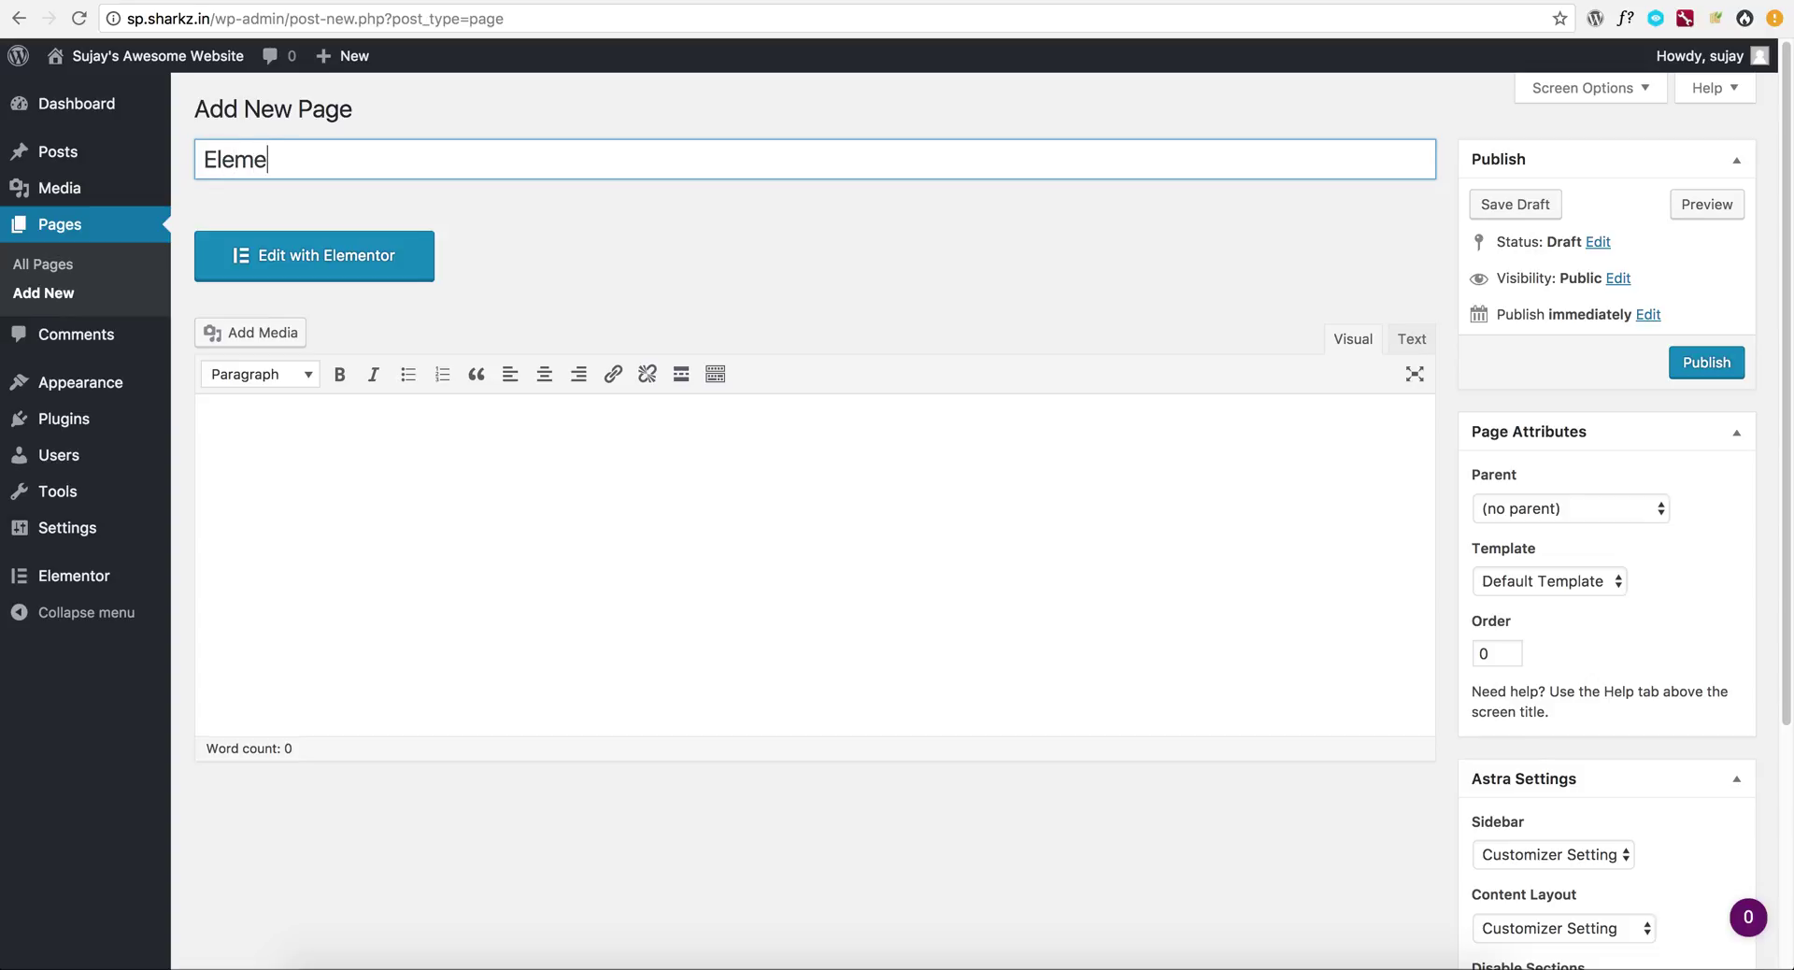
text(ntor Page)
click(587, 245)
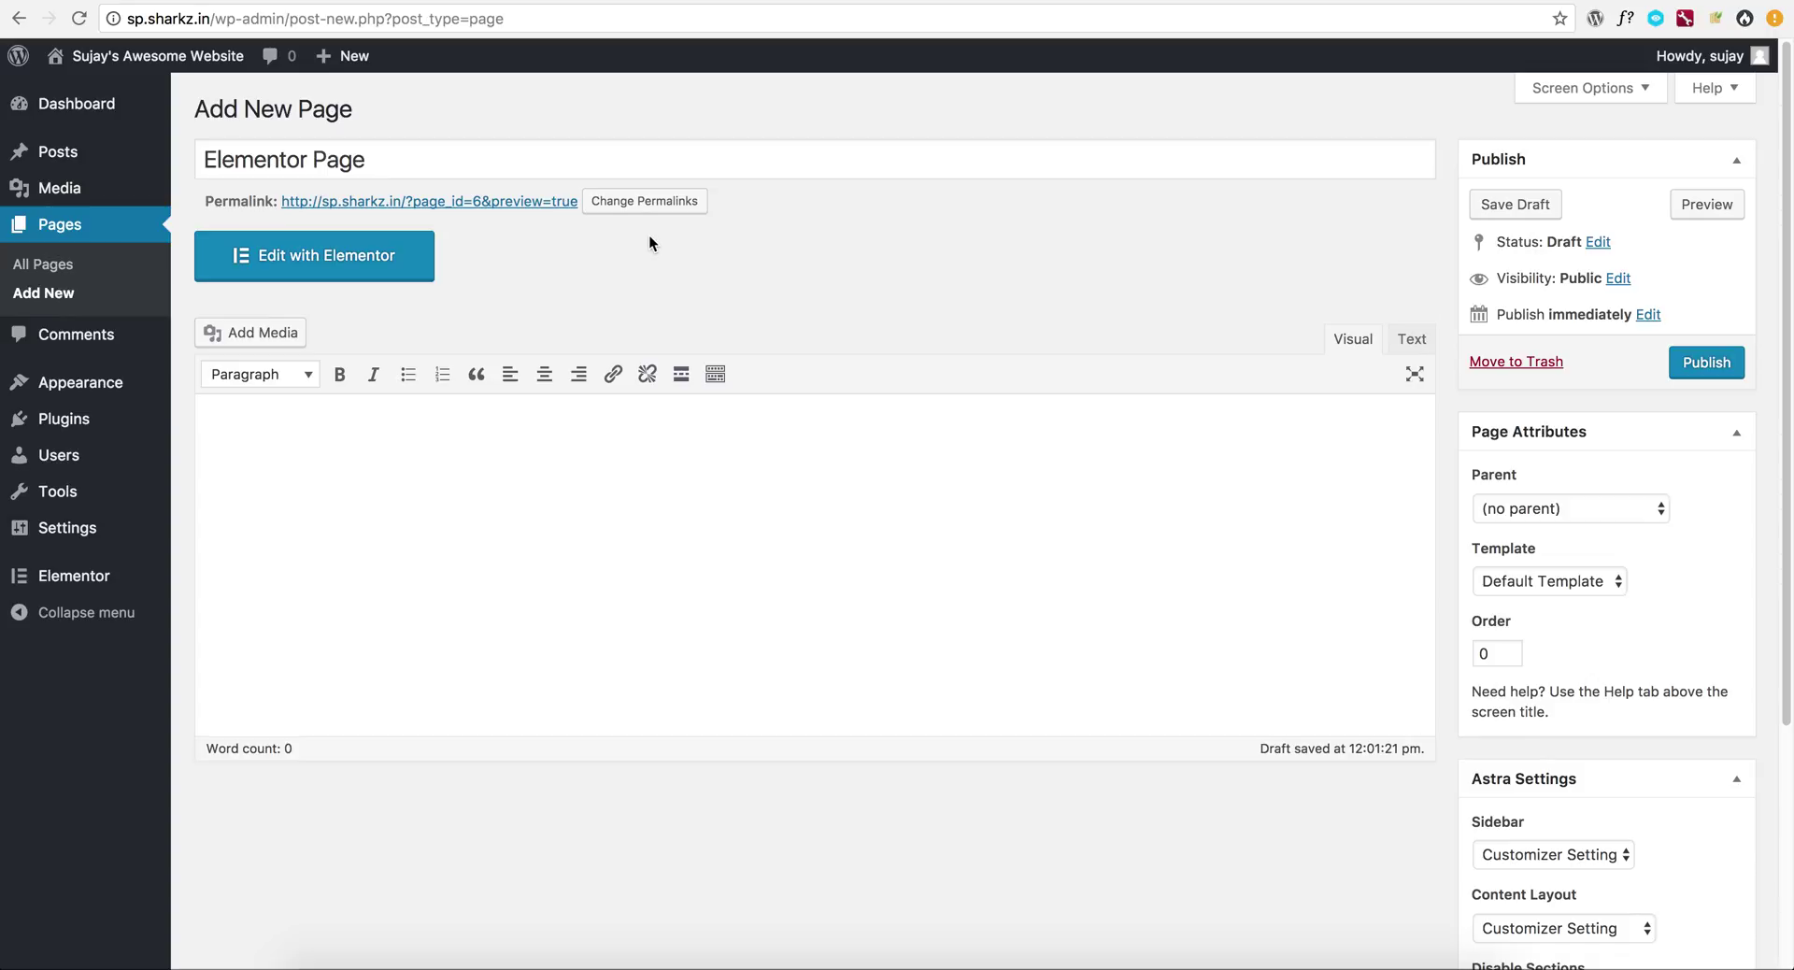
Open the 'Elementor Page' draft in the Elementor builder
scroll(669, 264, down, 3)
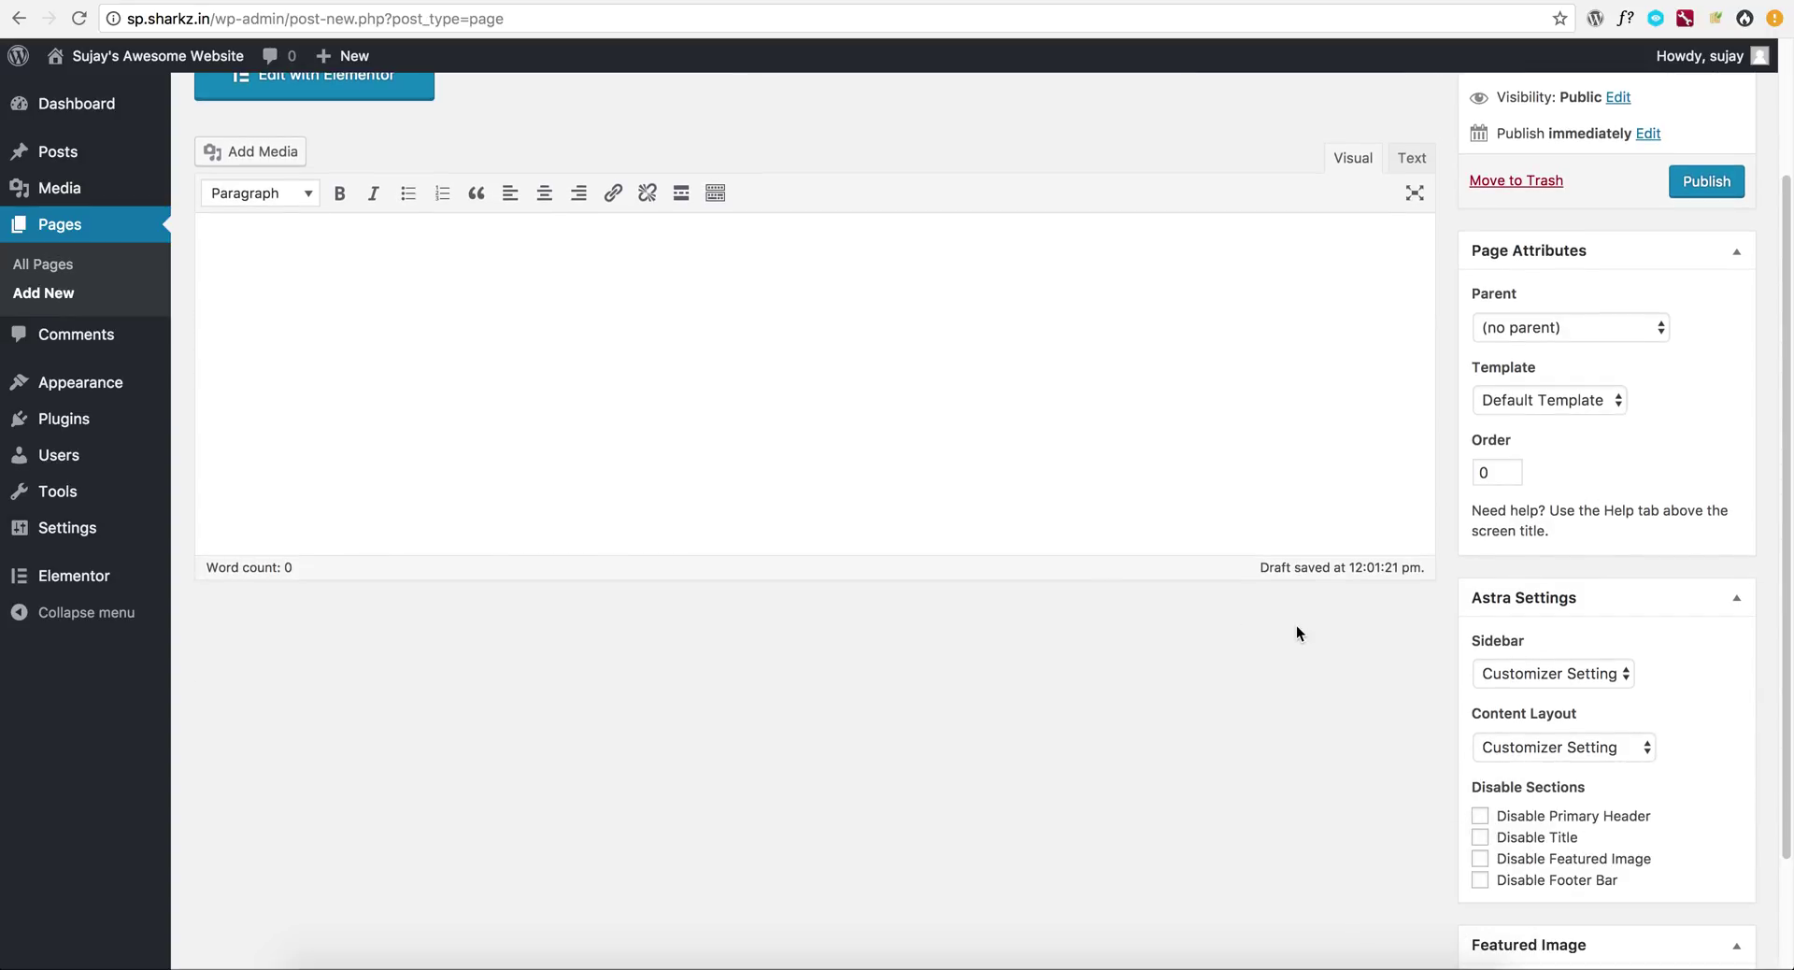
scroll(928, 559, up, 3)
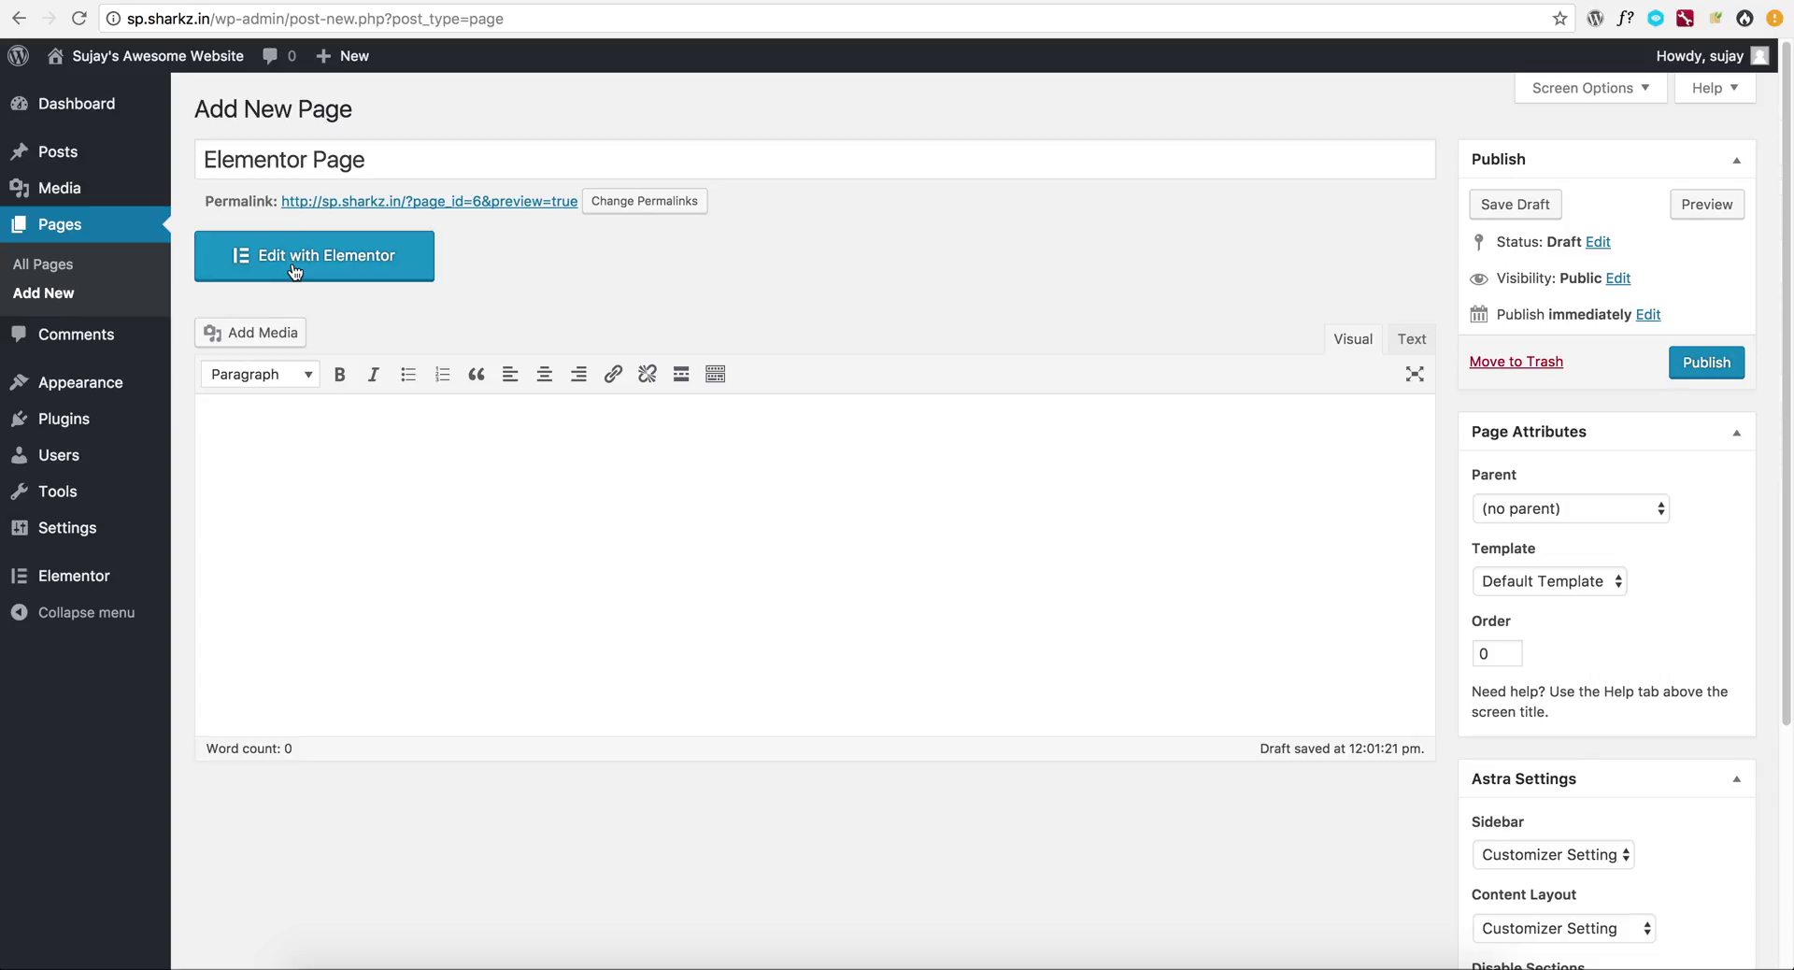
scroll(1074, 445, down, 5)
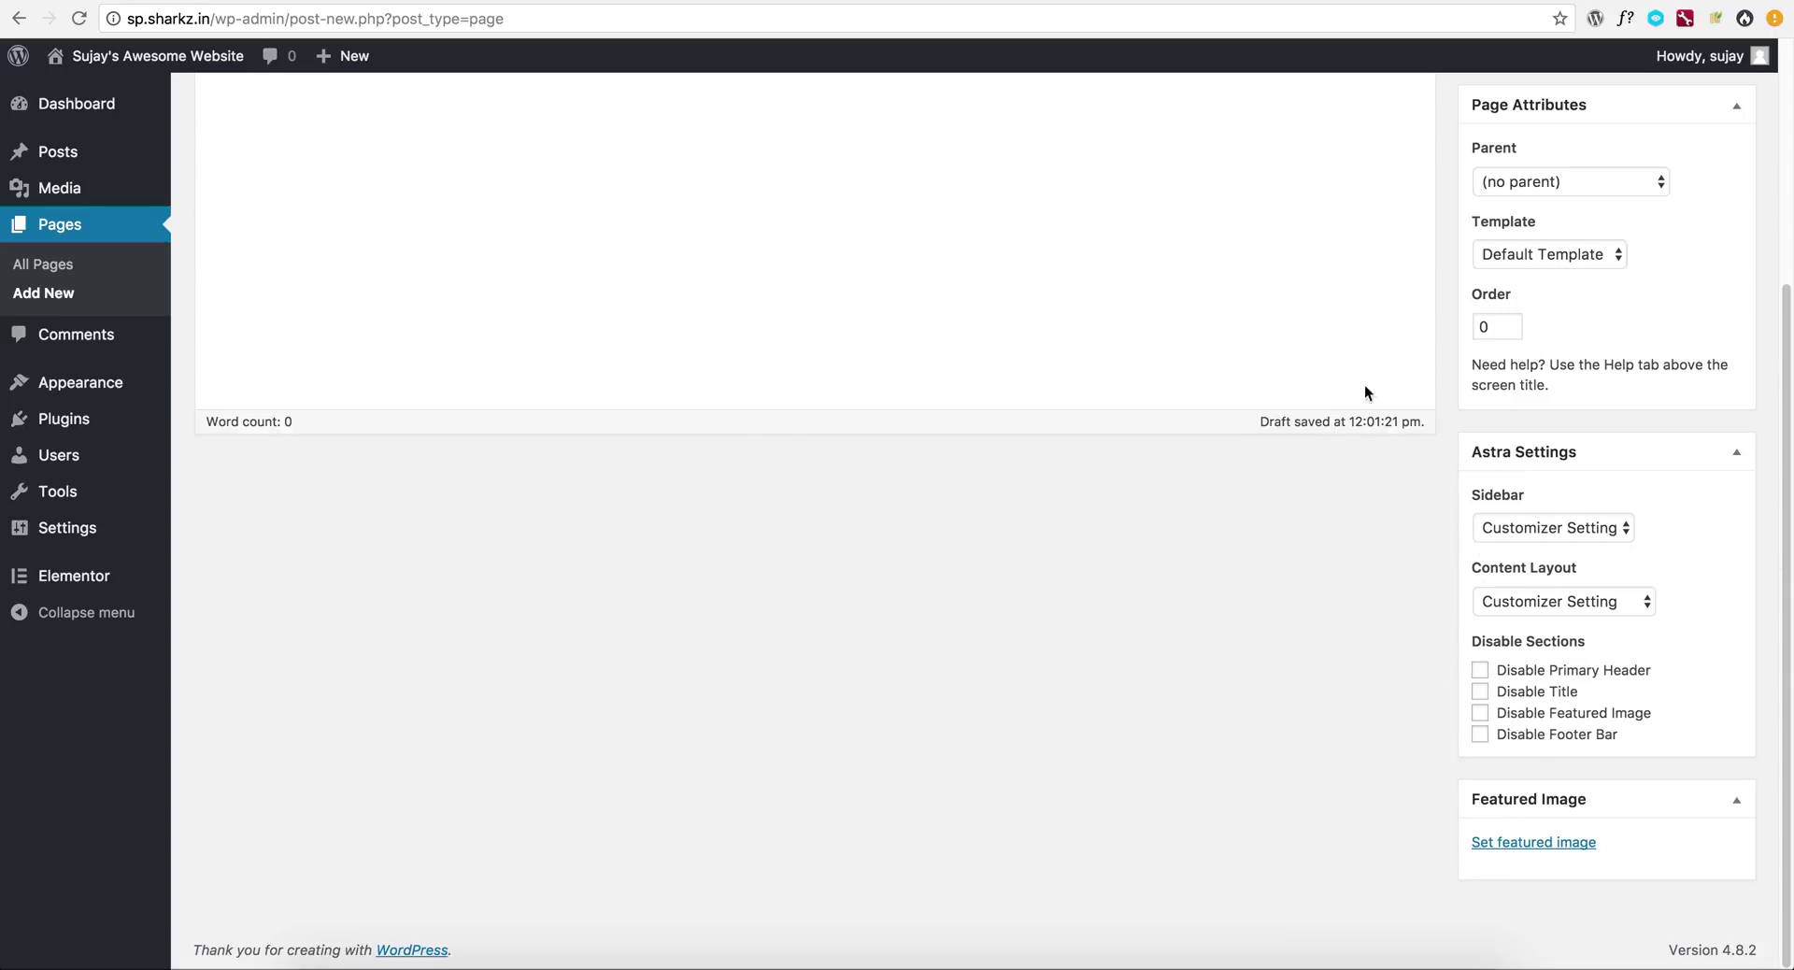
scroll(764, 458, up, 1)
scroll(764, 458, up, 3)
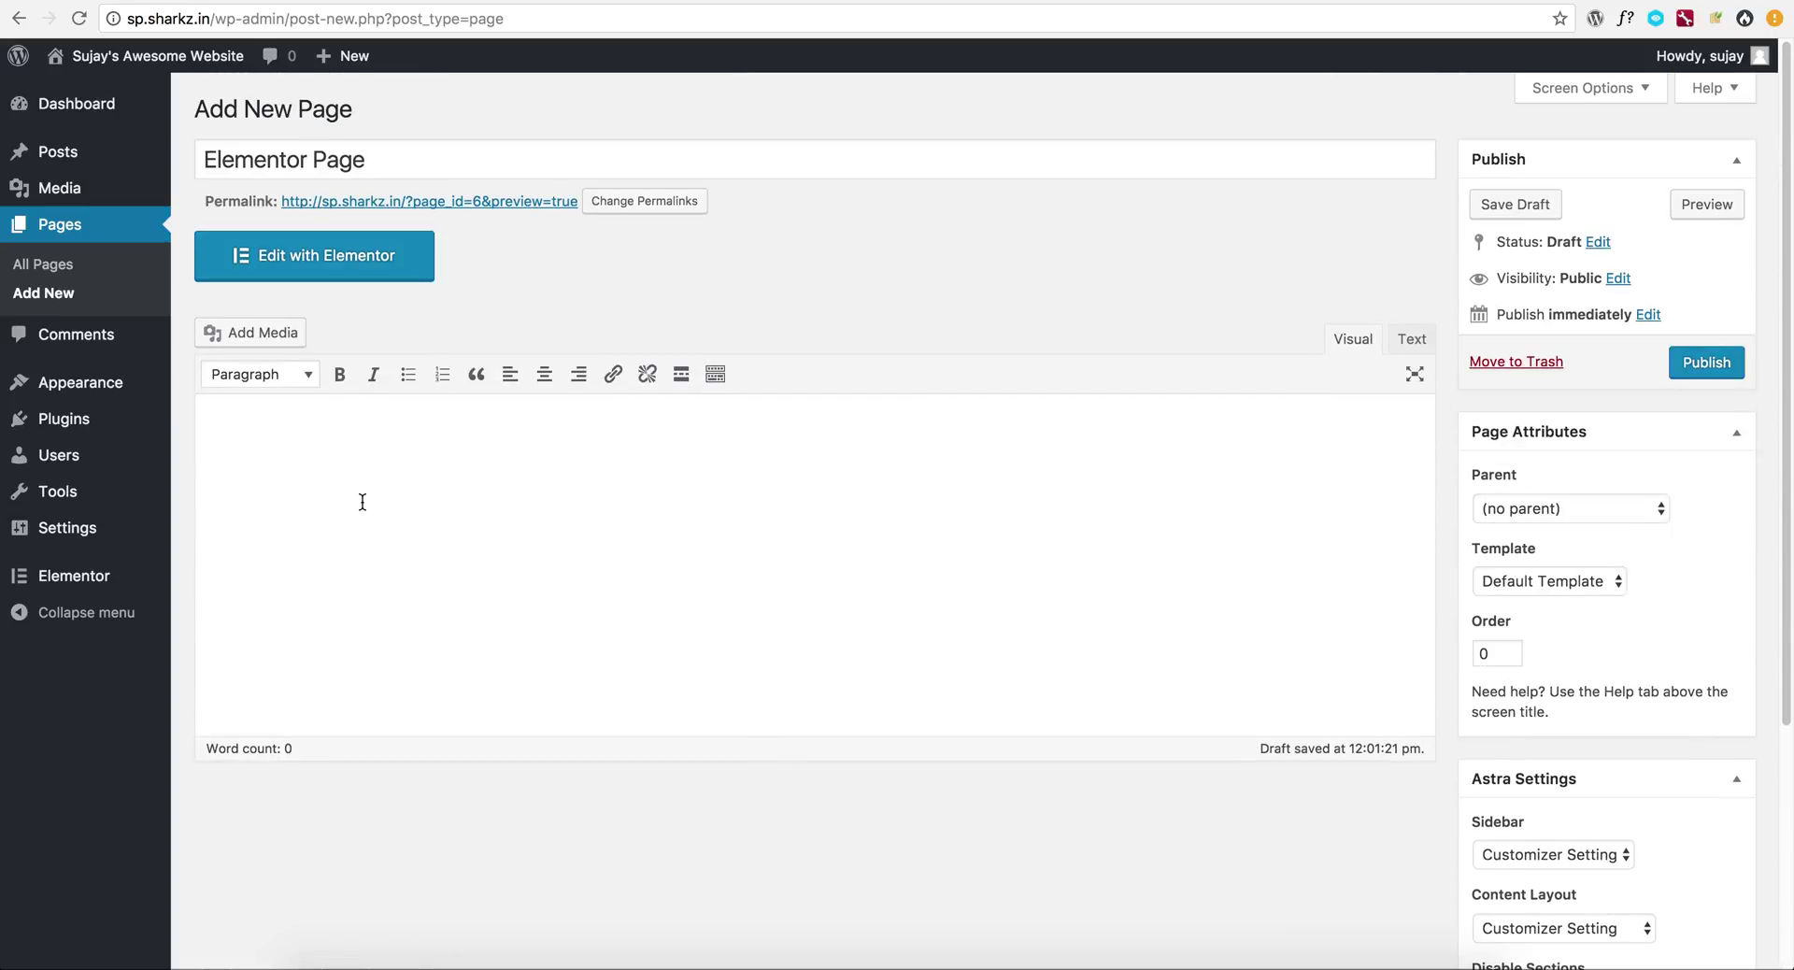
click(277, 268)
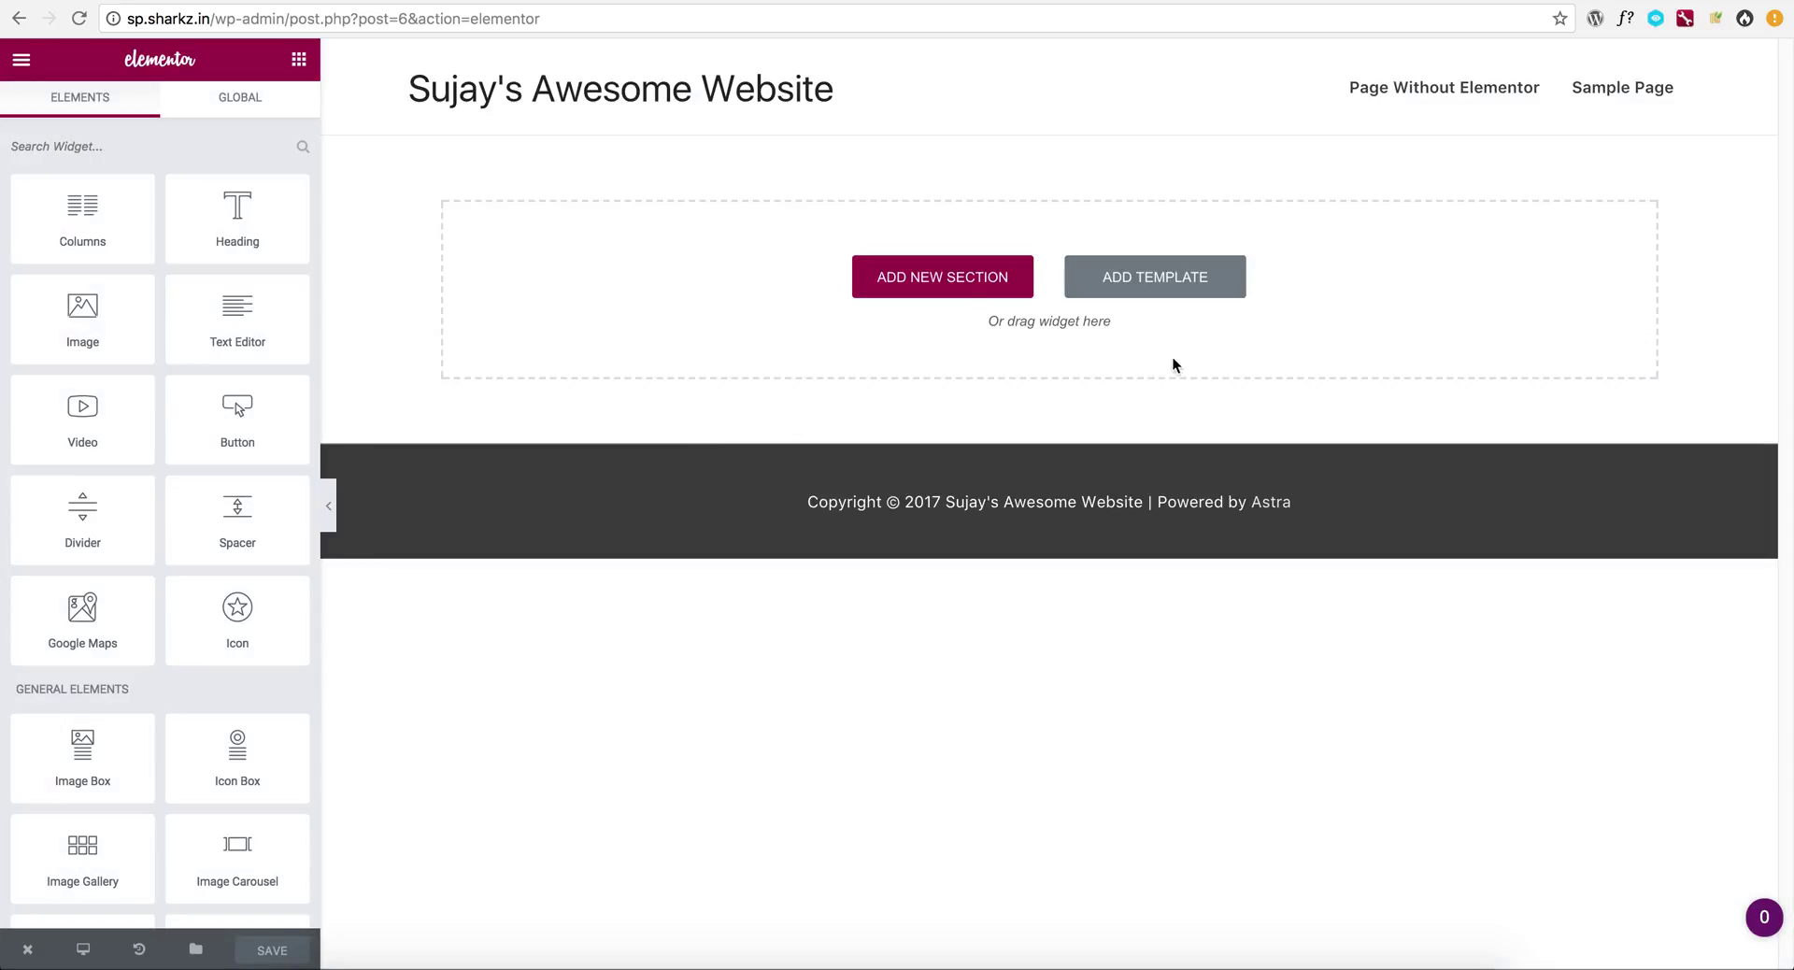
Insert the Homepage – App template from the Elementor library and look over the result
click(1155, 278)
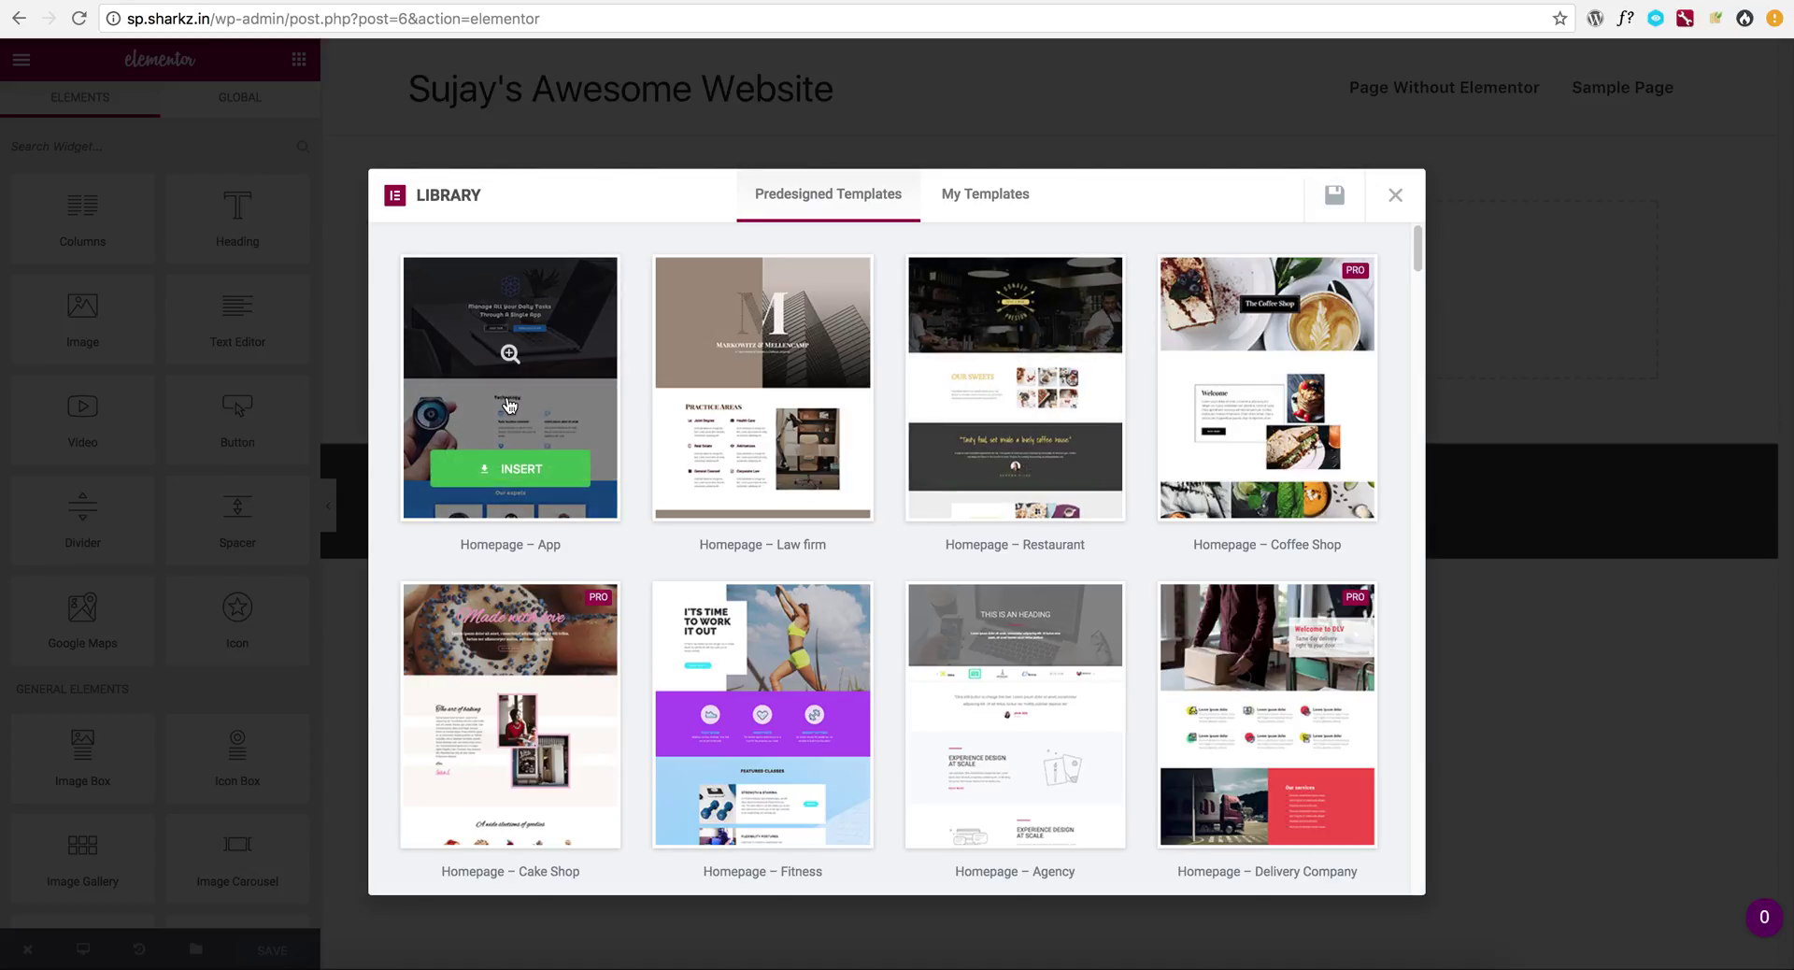
click(495, 472)
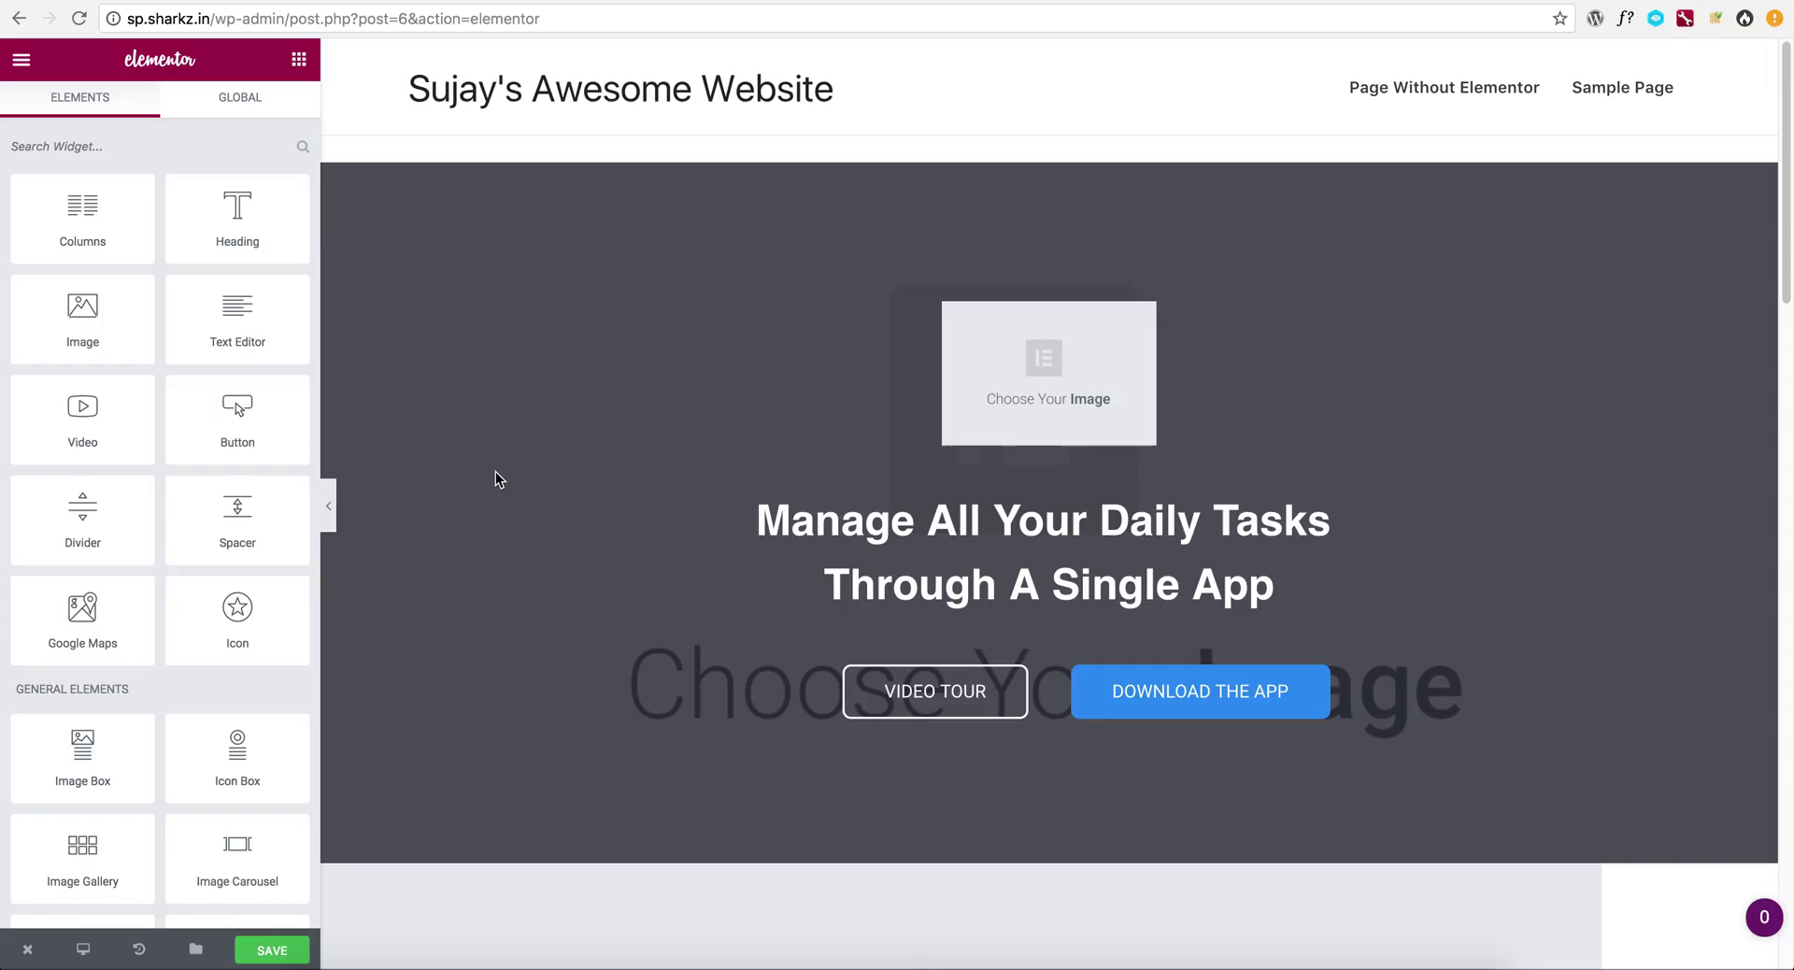
scroll(495, 472, down, 5)
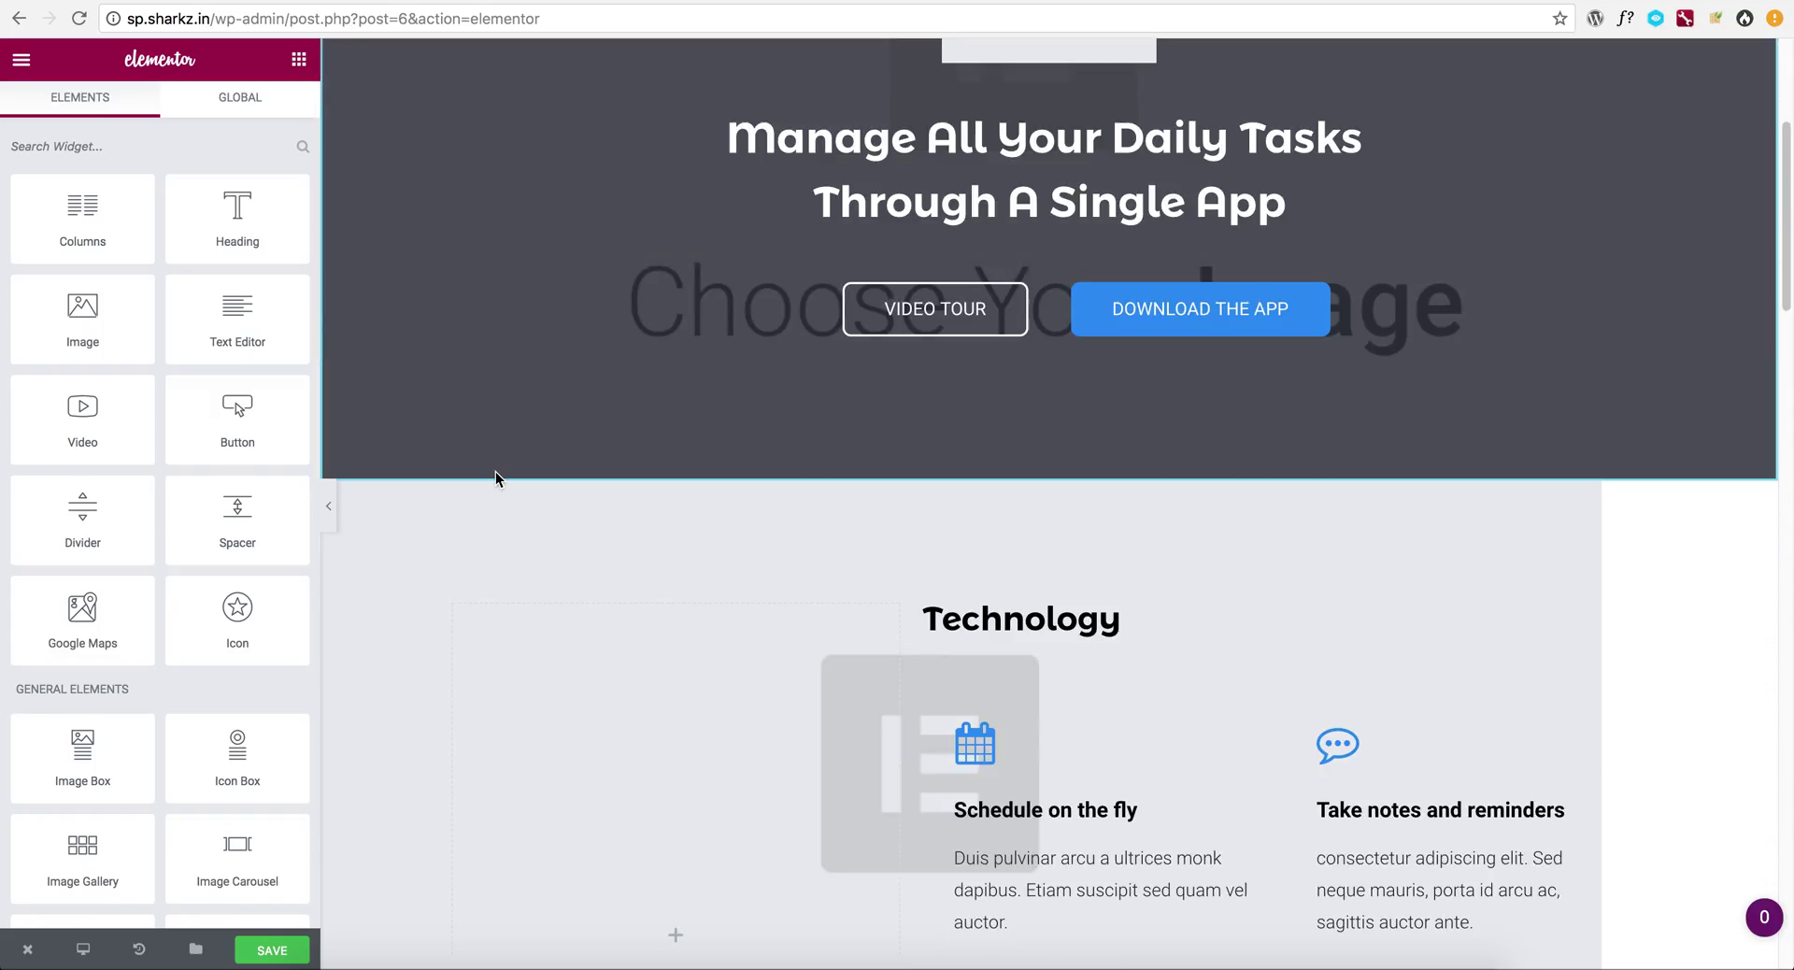
scroll(495, 477, up, 5)
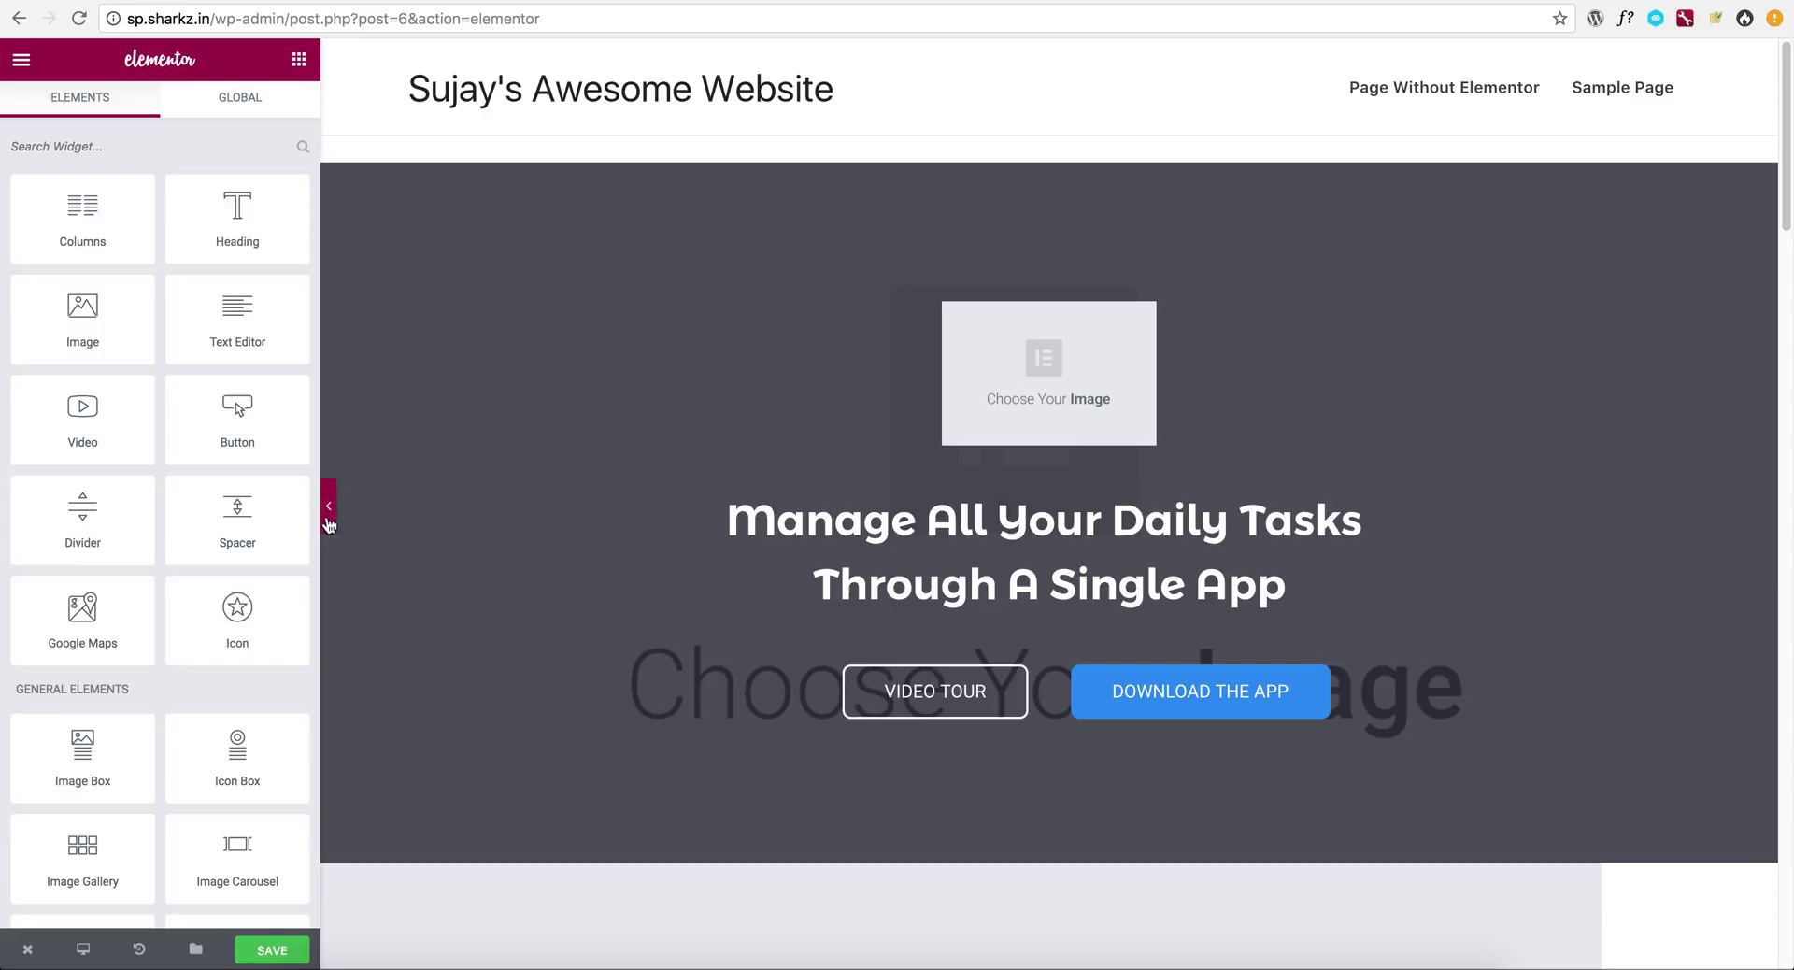
Preview the App-template page with the panel hidden, save it, and exit to WordPress
click(331, 509)
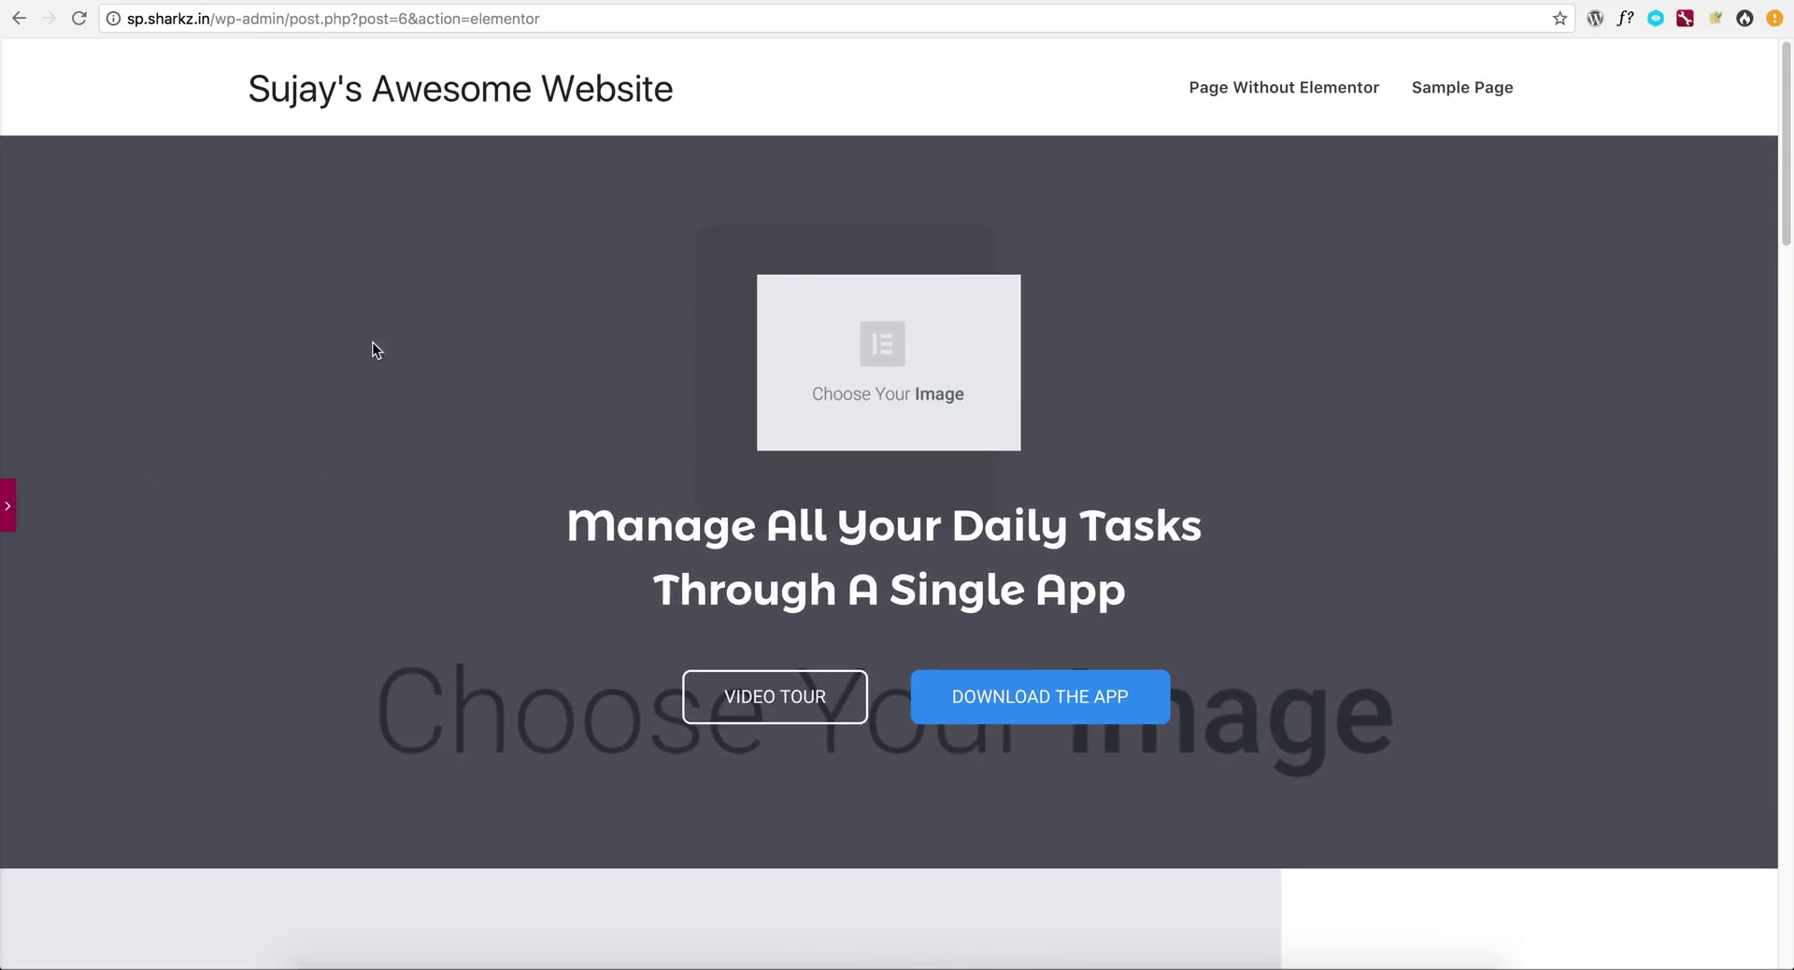
scroll(1552, 733, down, 10)
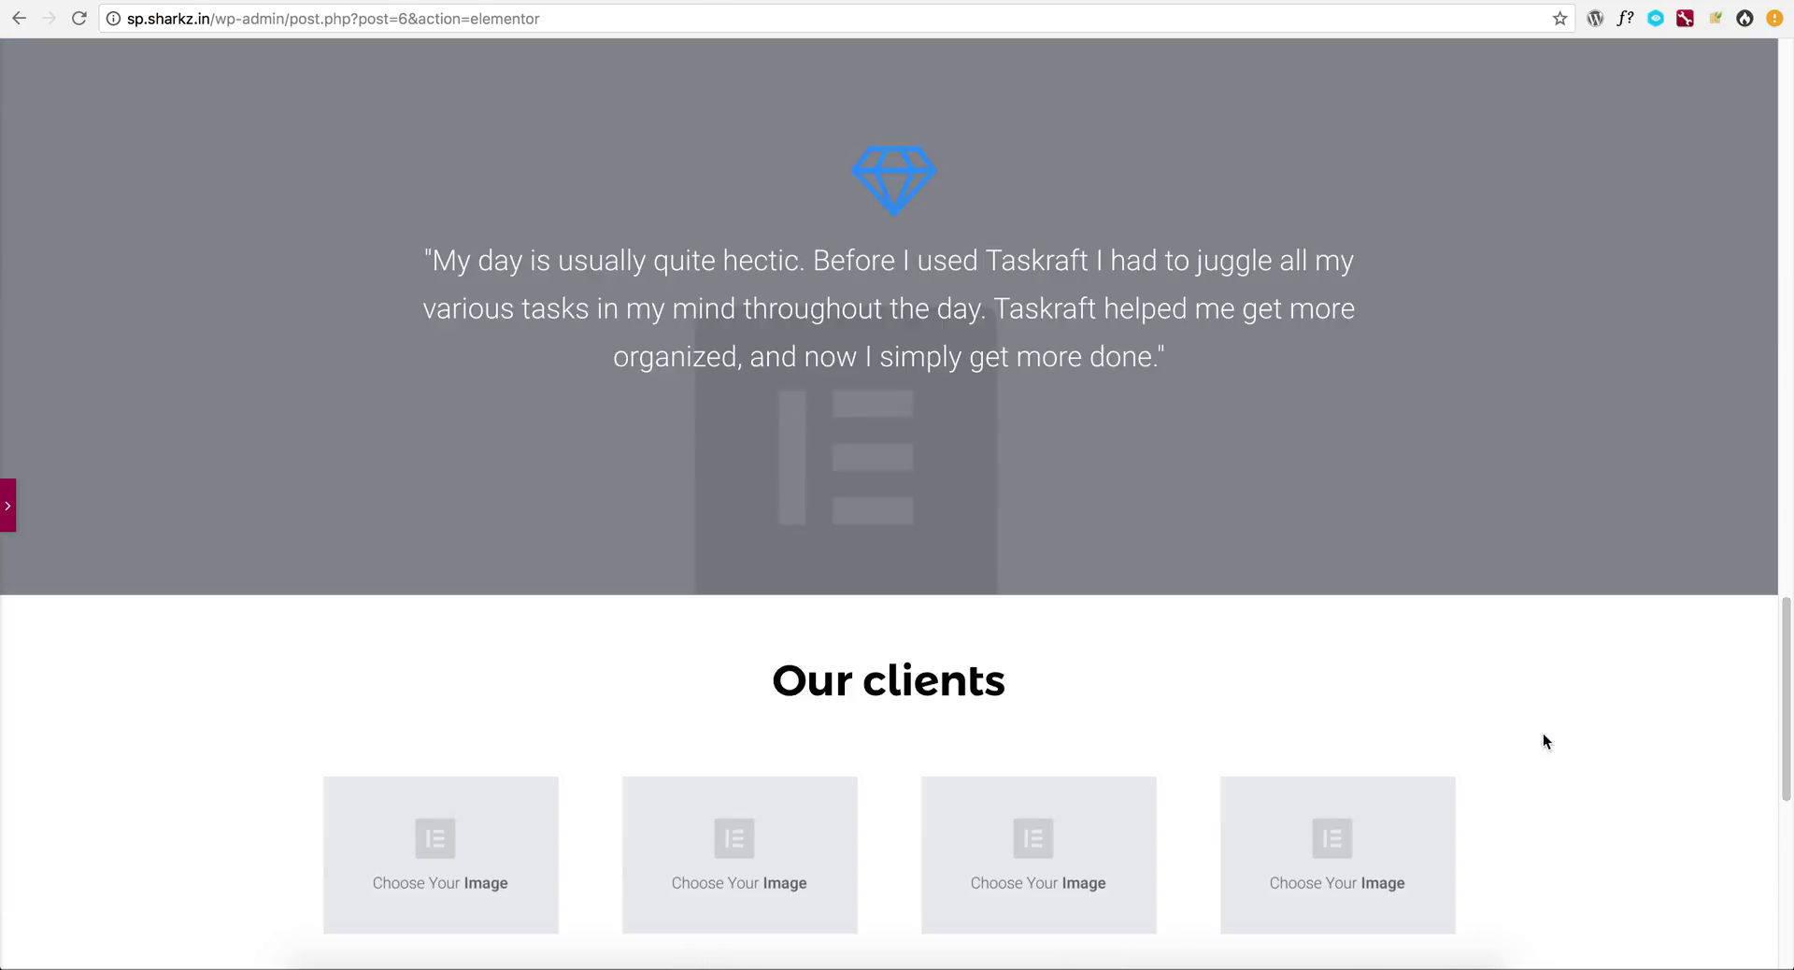
scroll(1544, 733, up, 10)
click(8, 519)
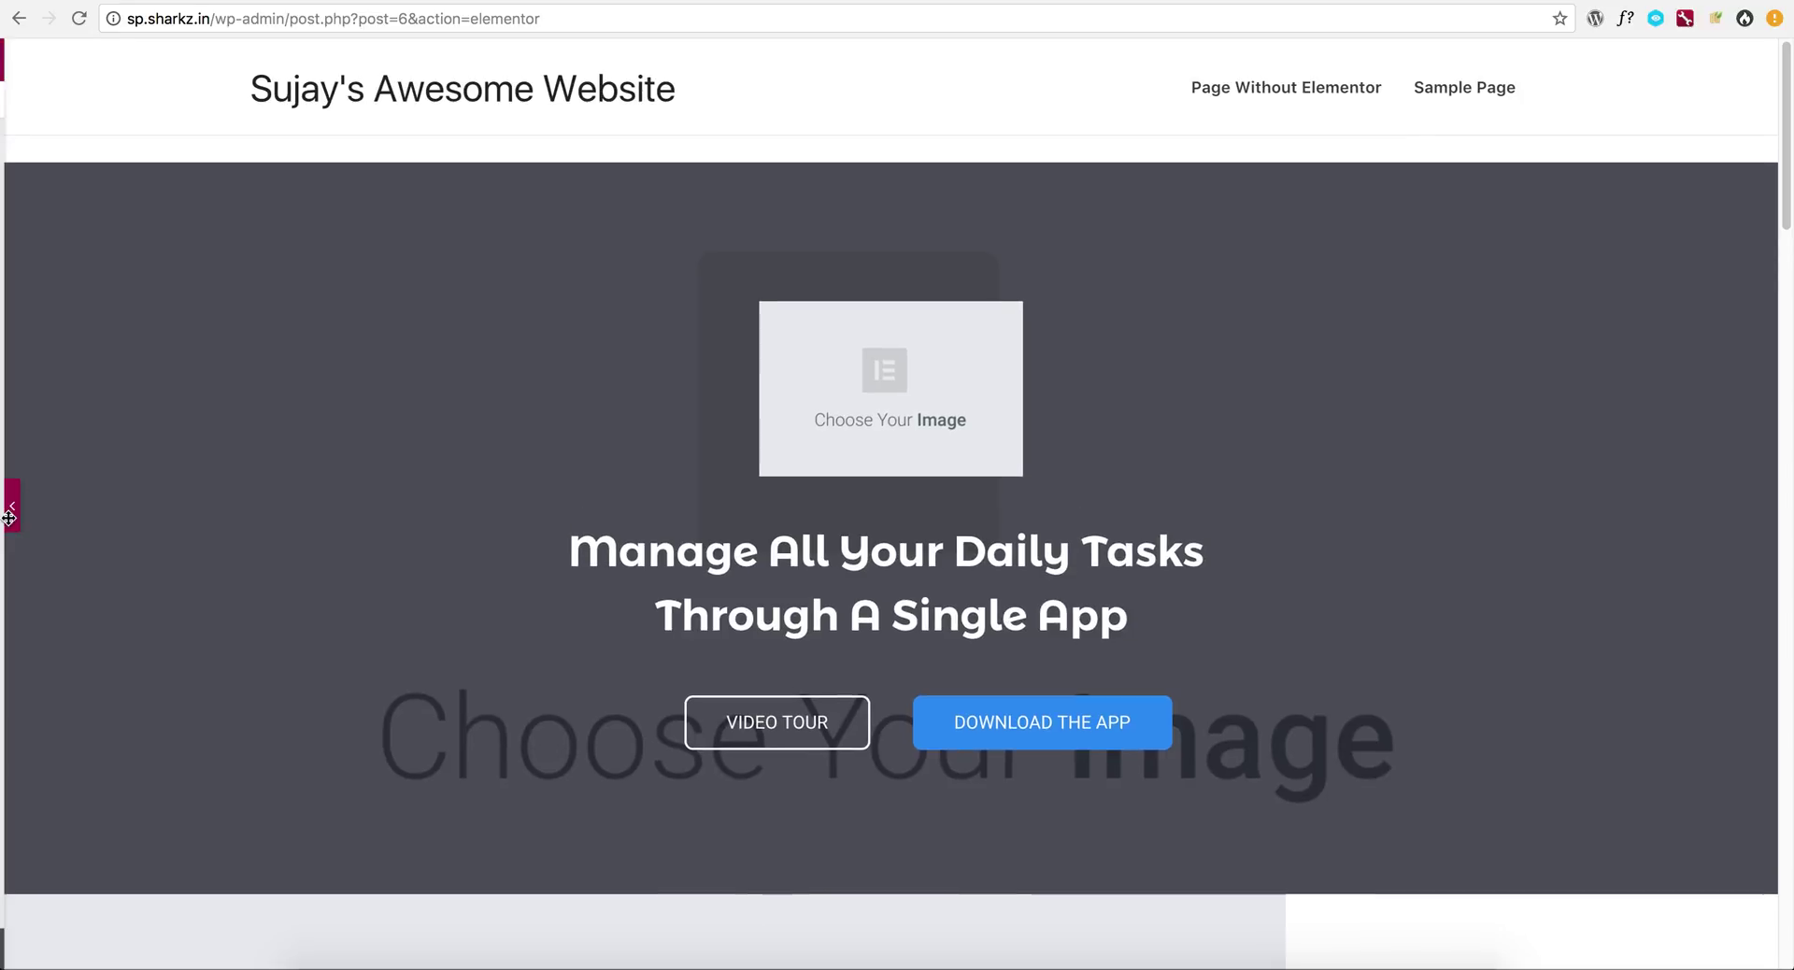
click(253, 949)
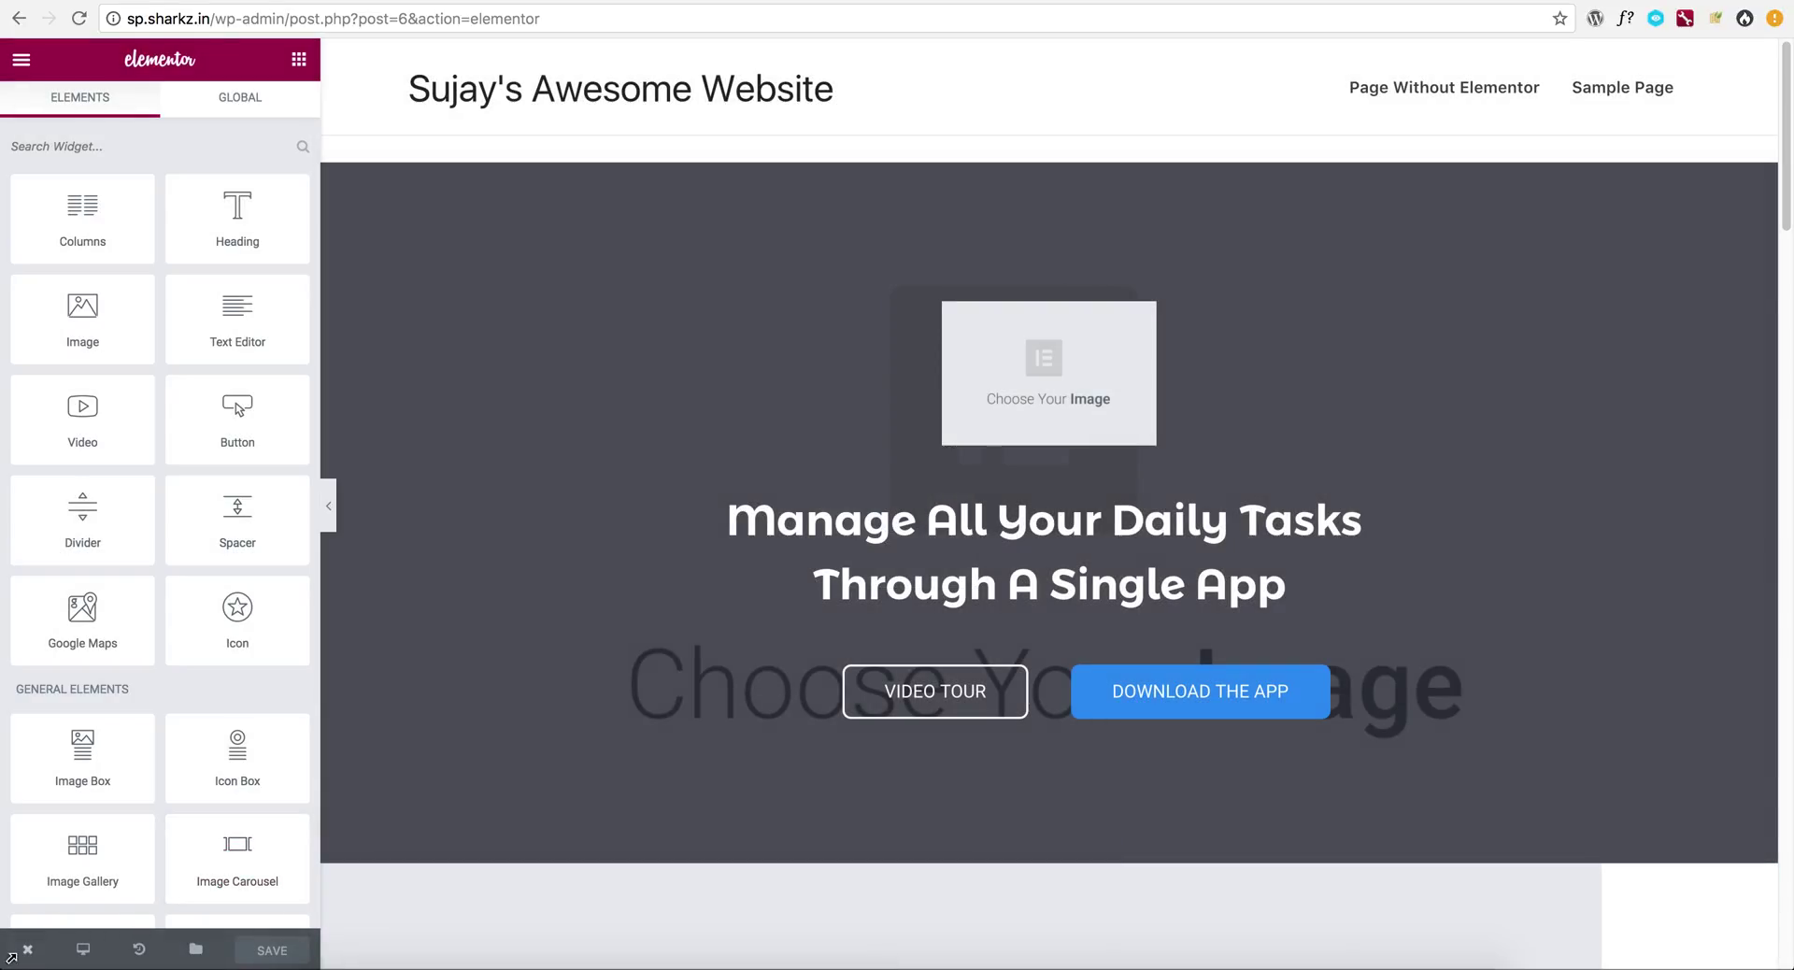
mouse_move(29, 953)
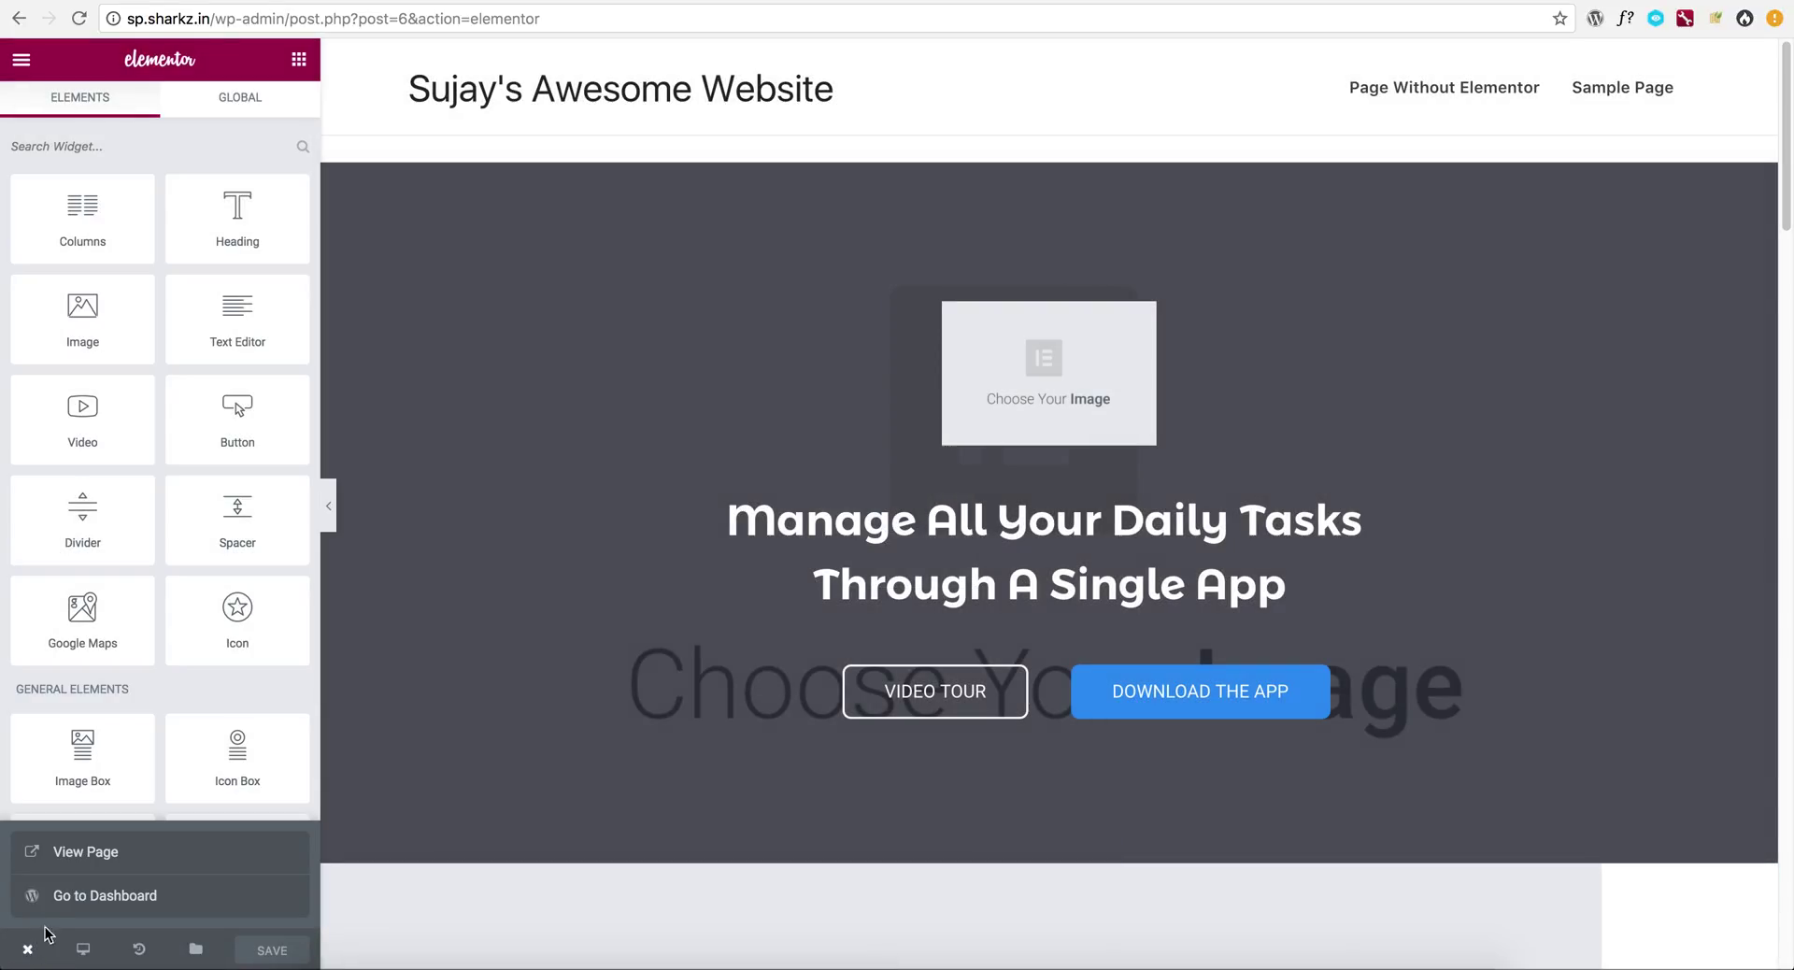
click(59, 895)
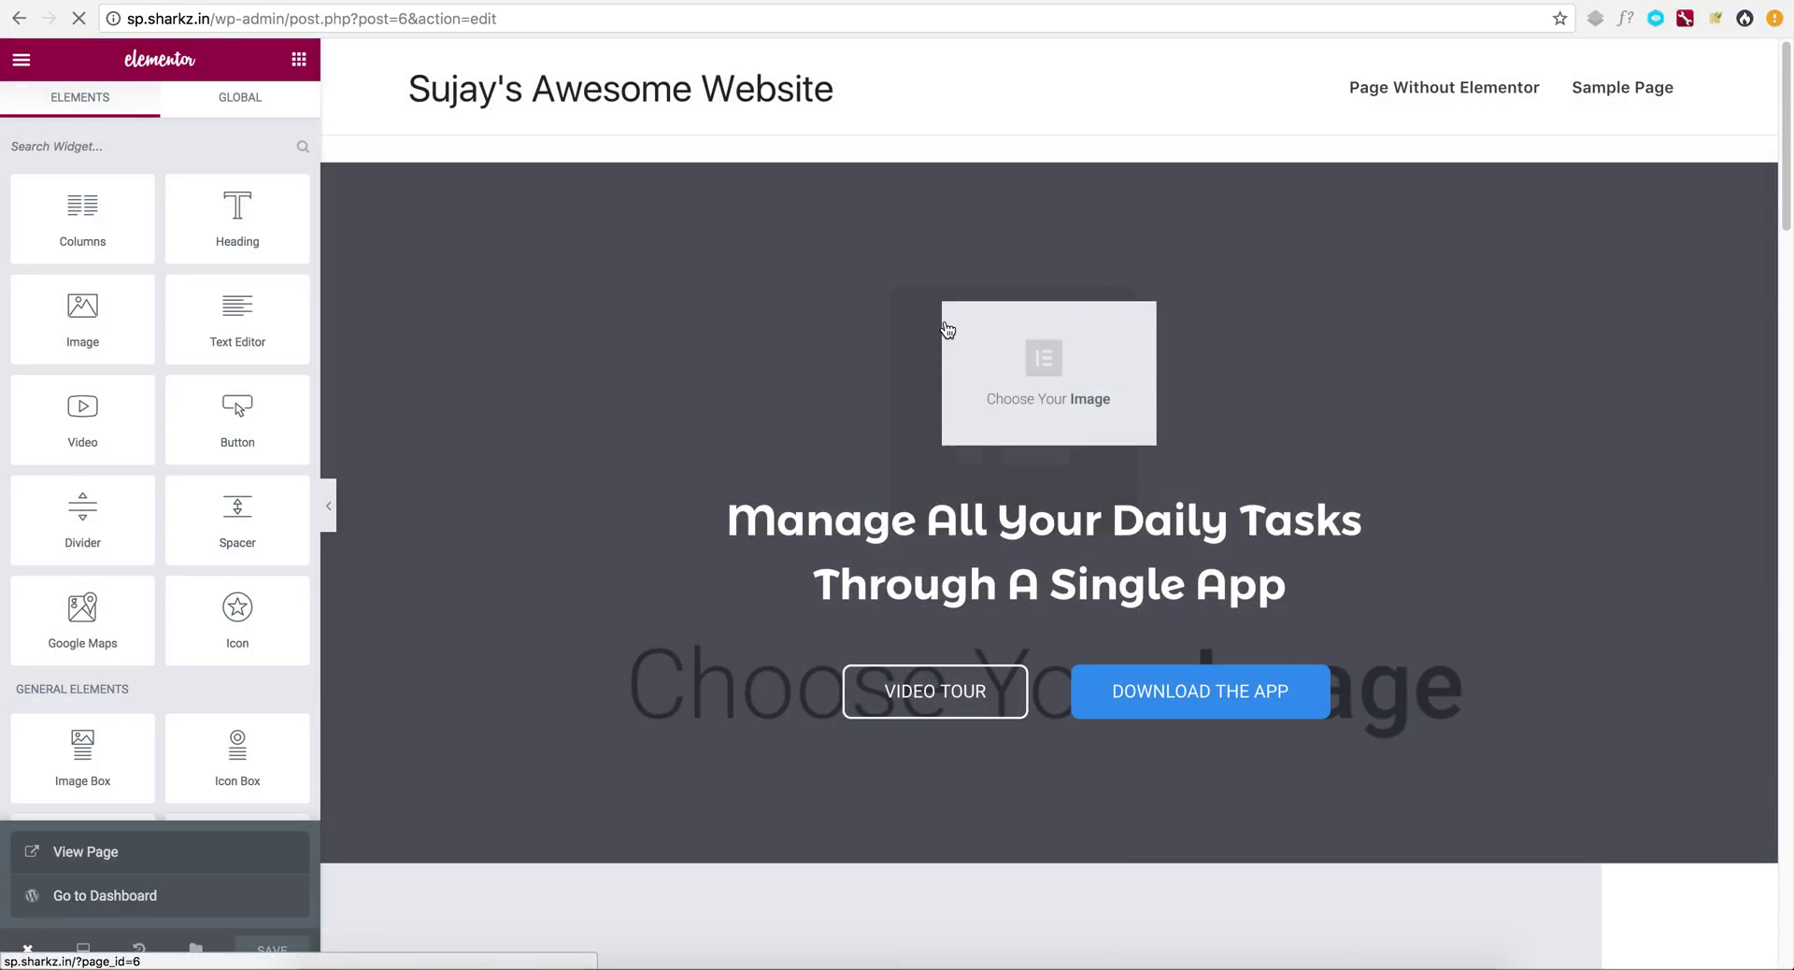
Check Elementor Page's Astra Settings, then start another new page
scroll(1131, 567, down, 5)
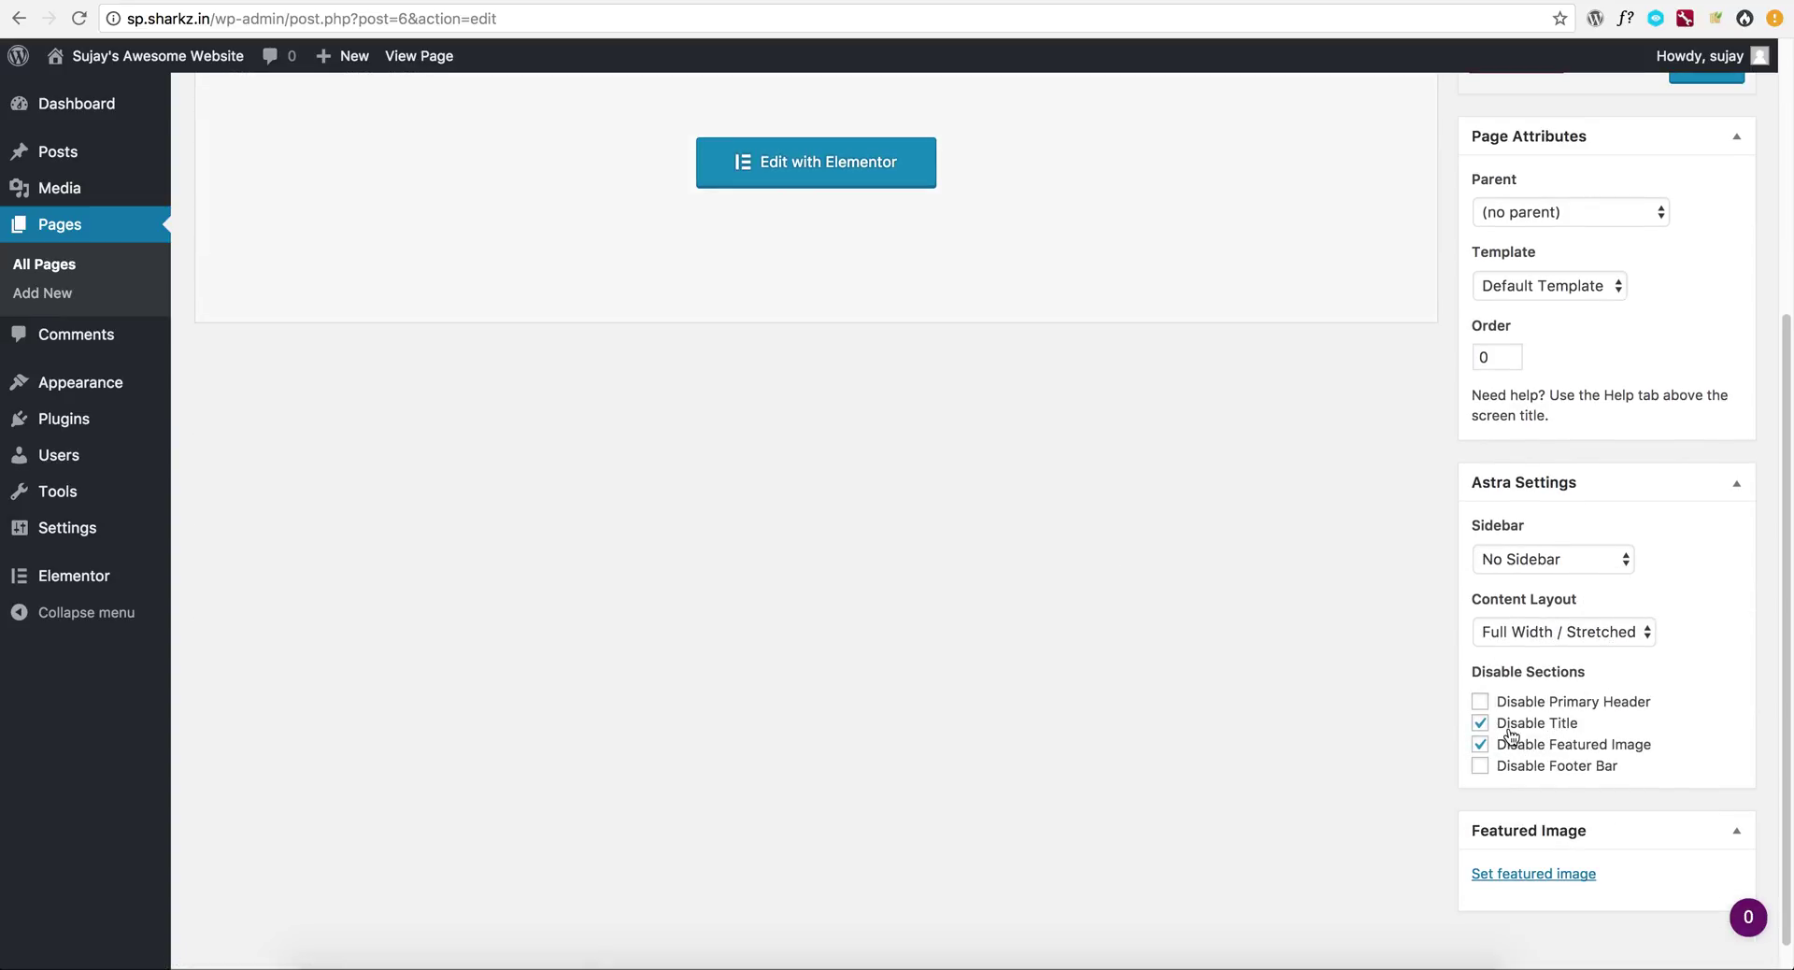
scroll(870, 762, up, 5)
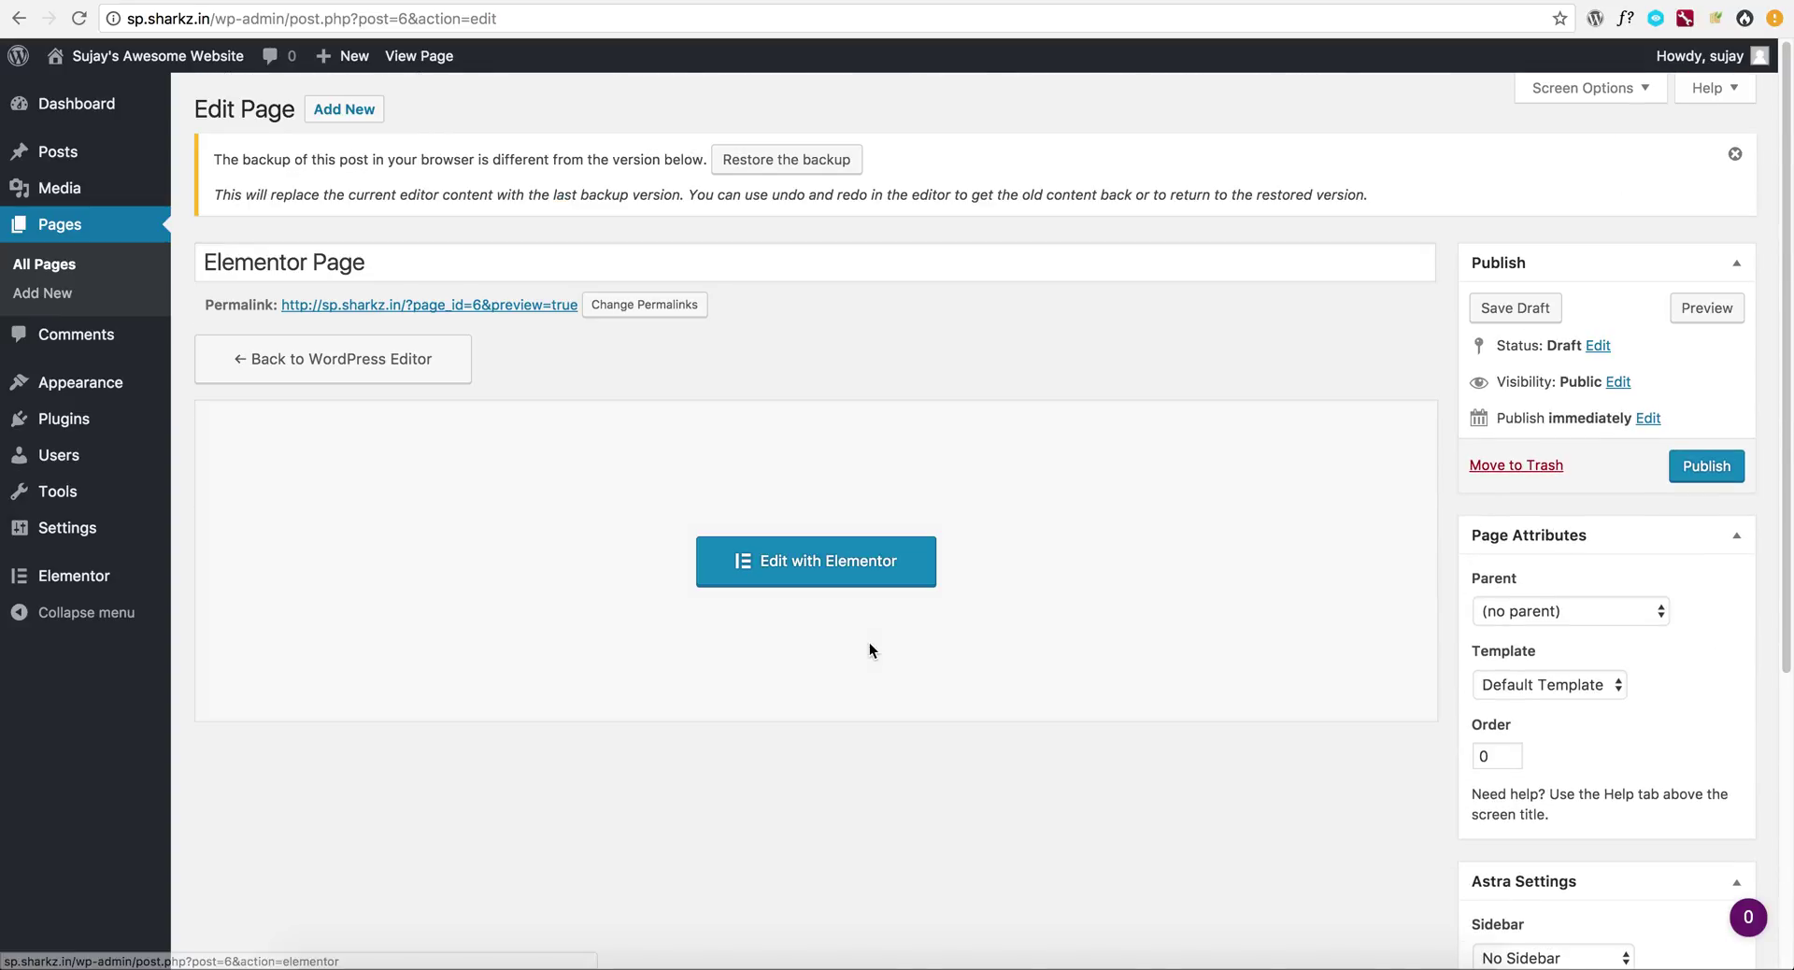
click(56, 295)
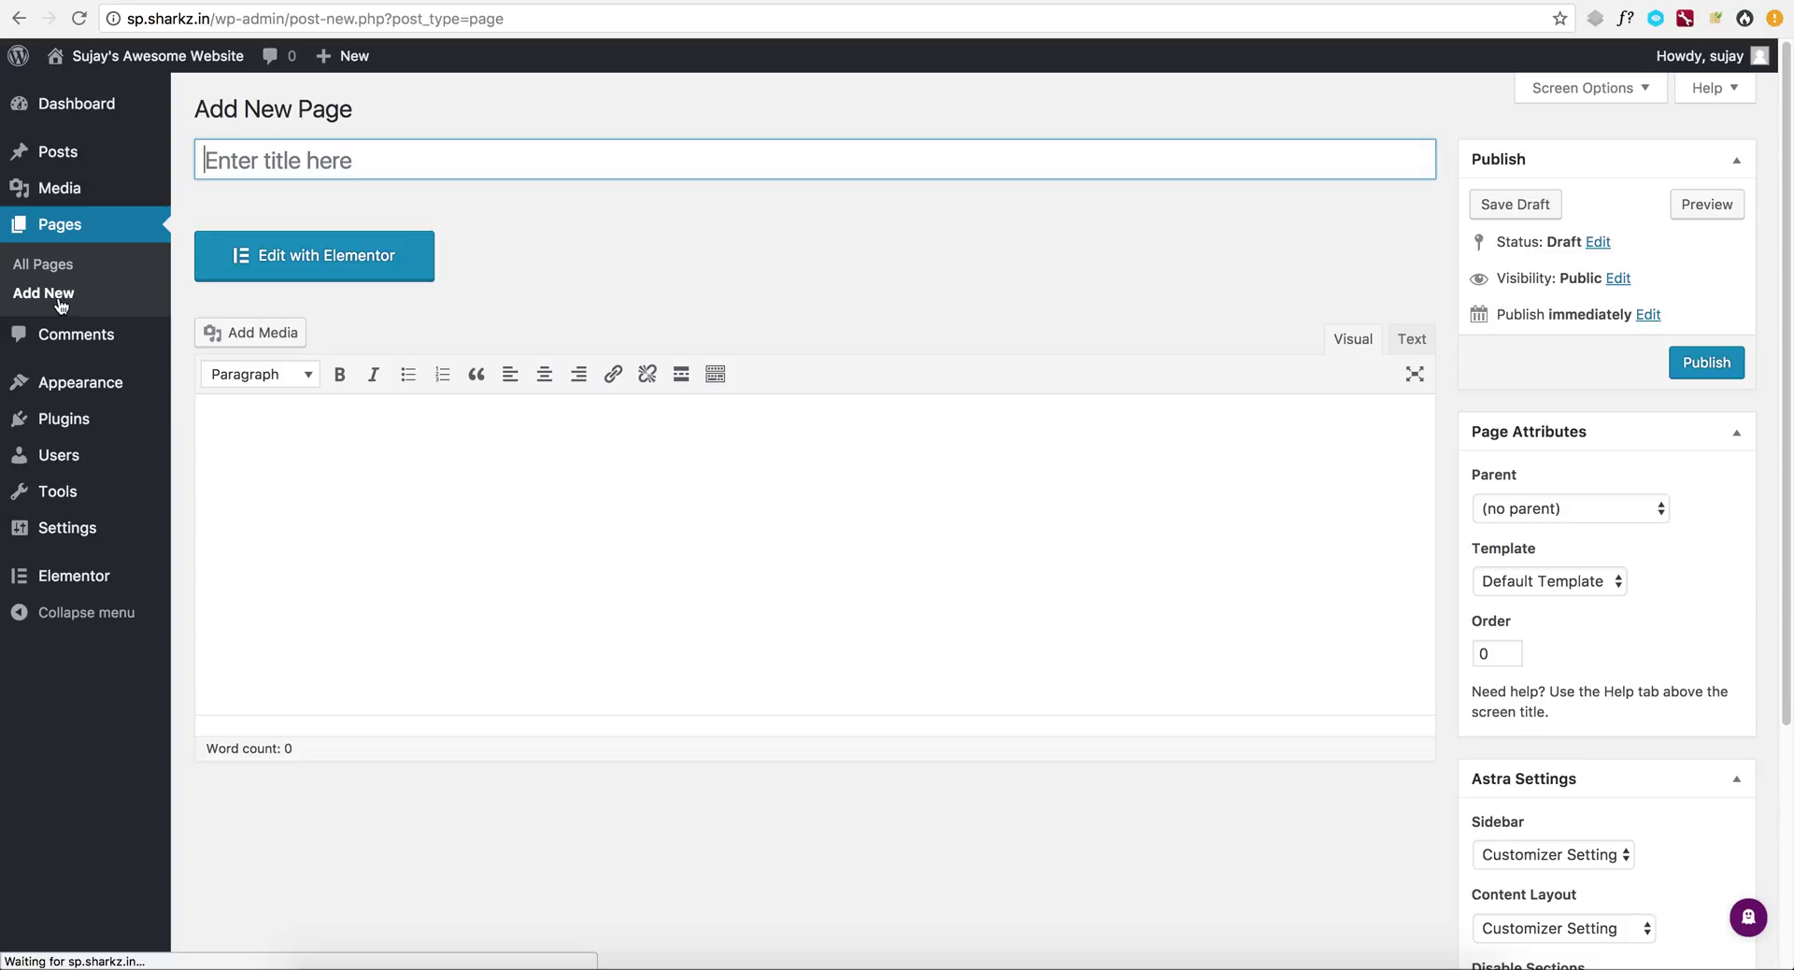
Title the draft 'New Elementor Page' and open it in the Elementor builder
text(New E)
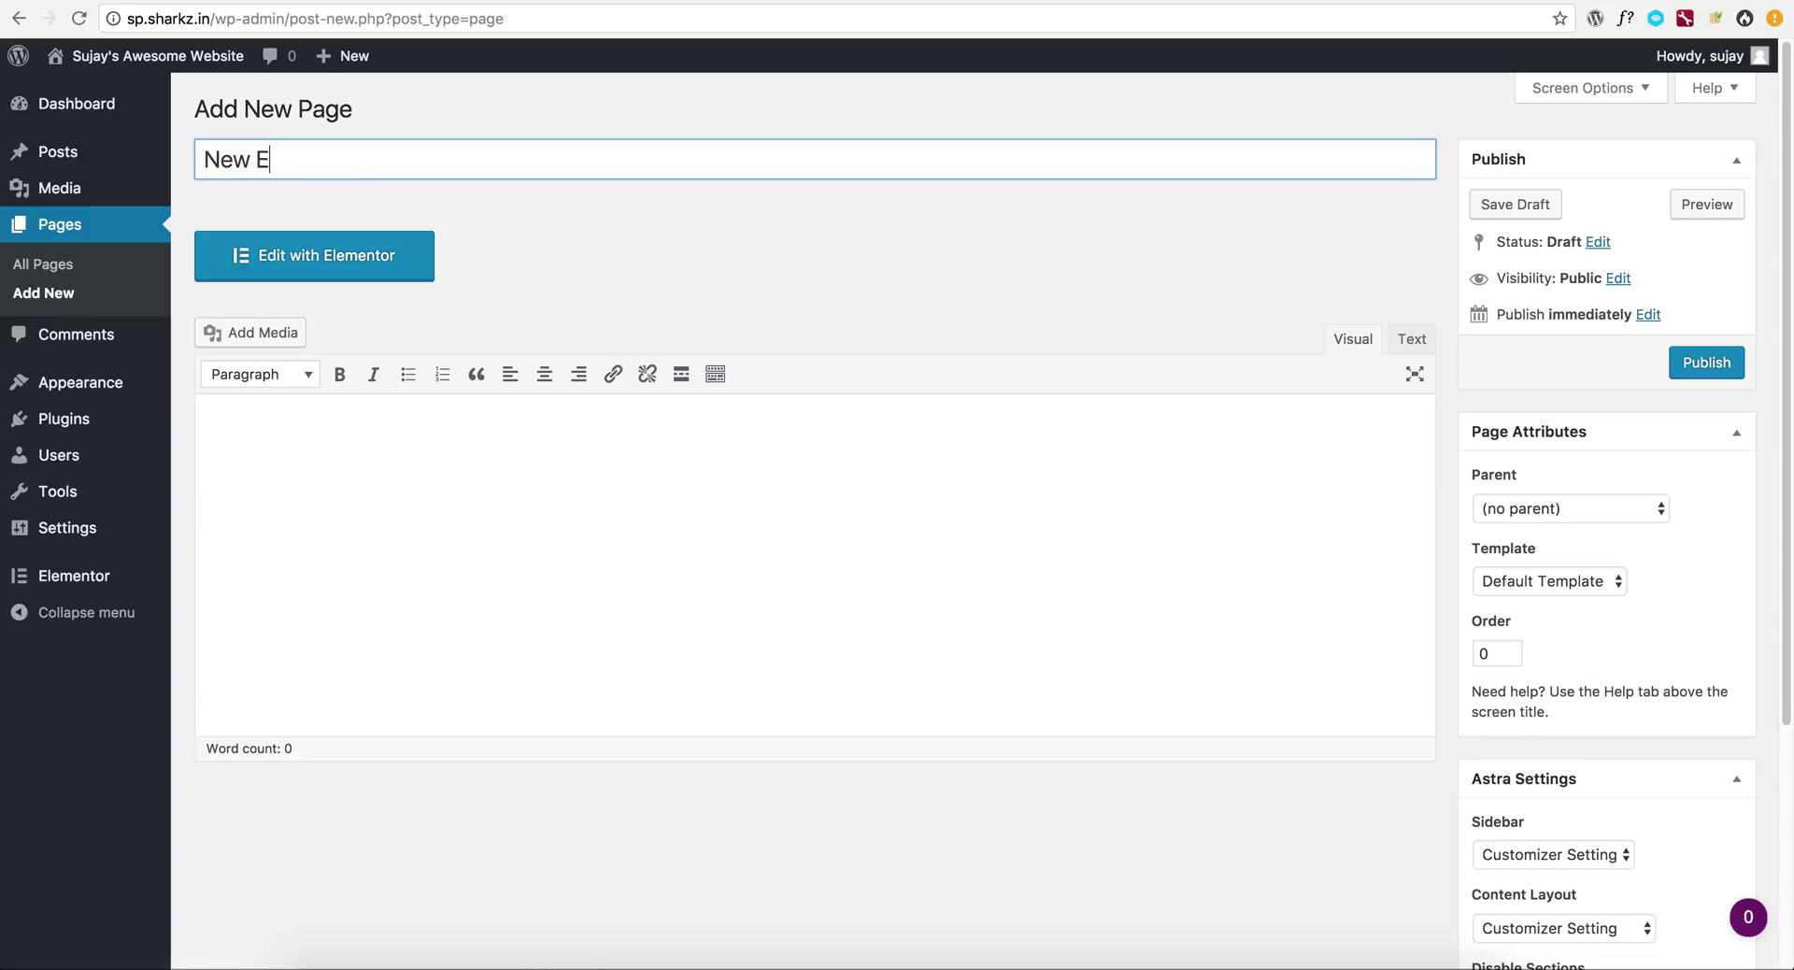
text(lementor)
text(ge)
click(737, 312)
scroll(957, 369, down, 5)
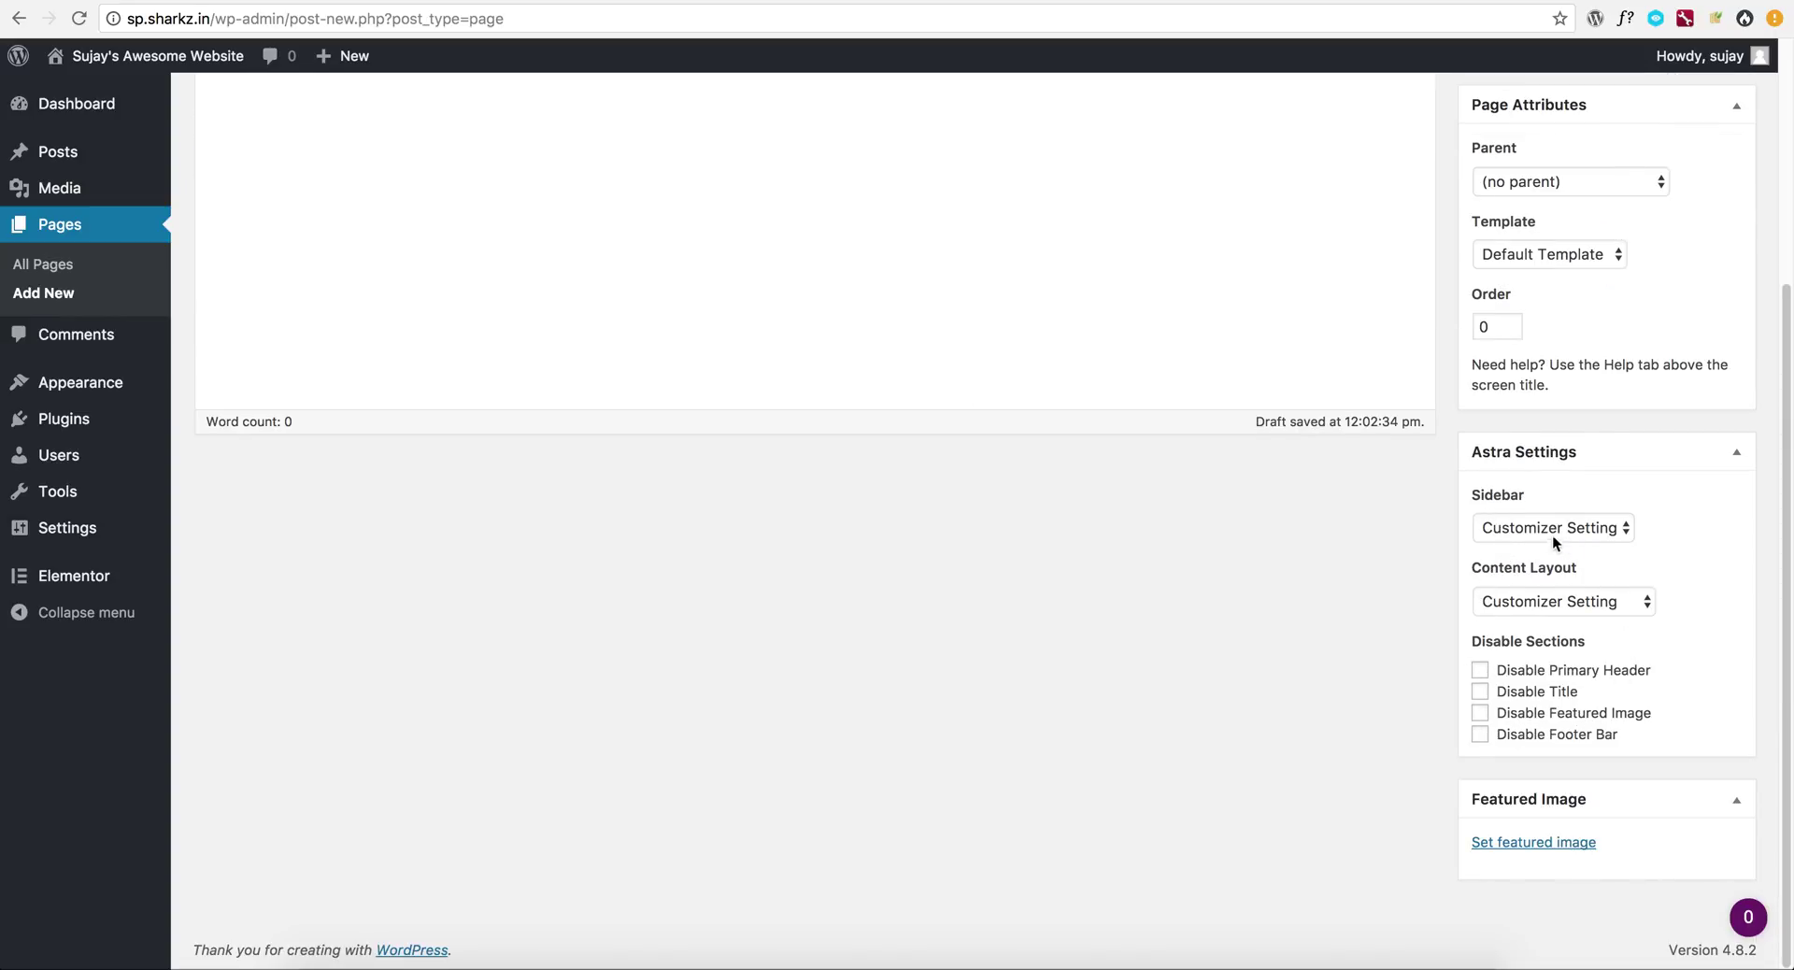
scroll(1551, 534, up, 5)
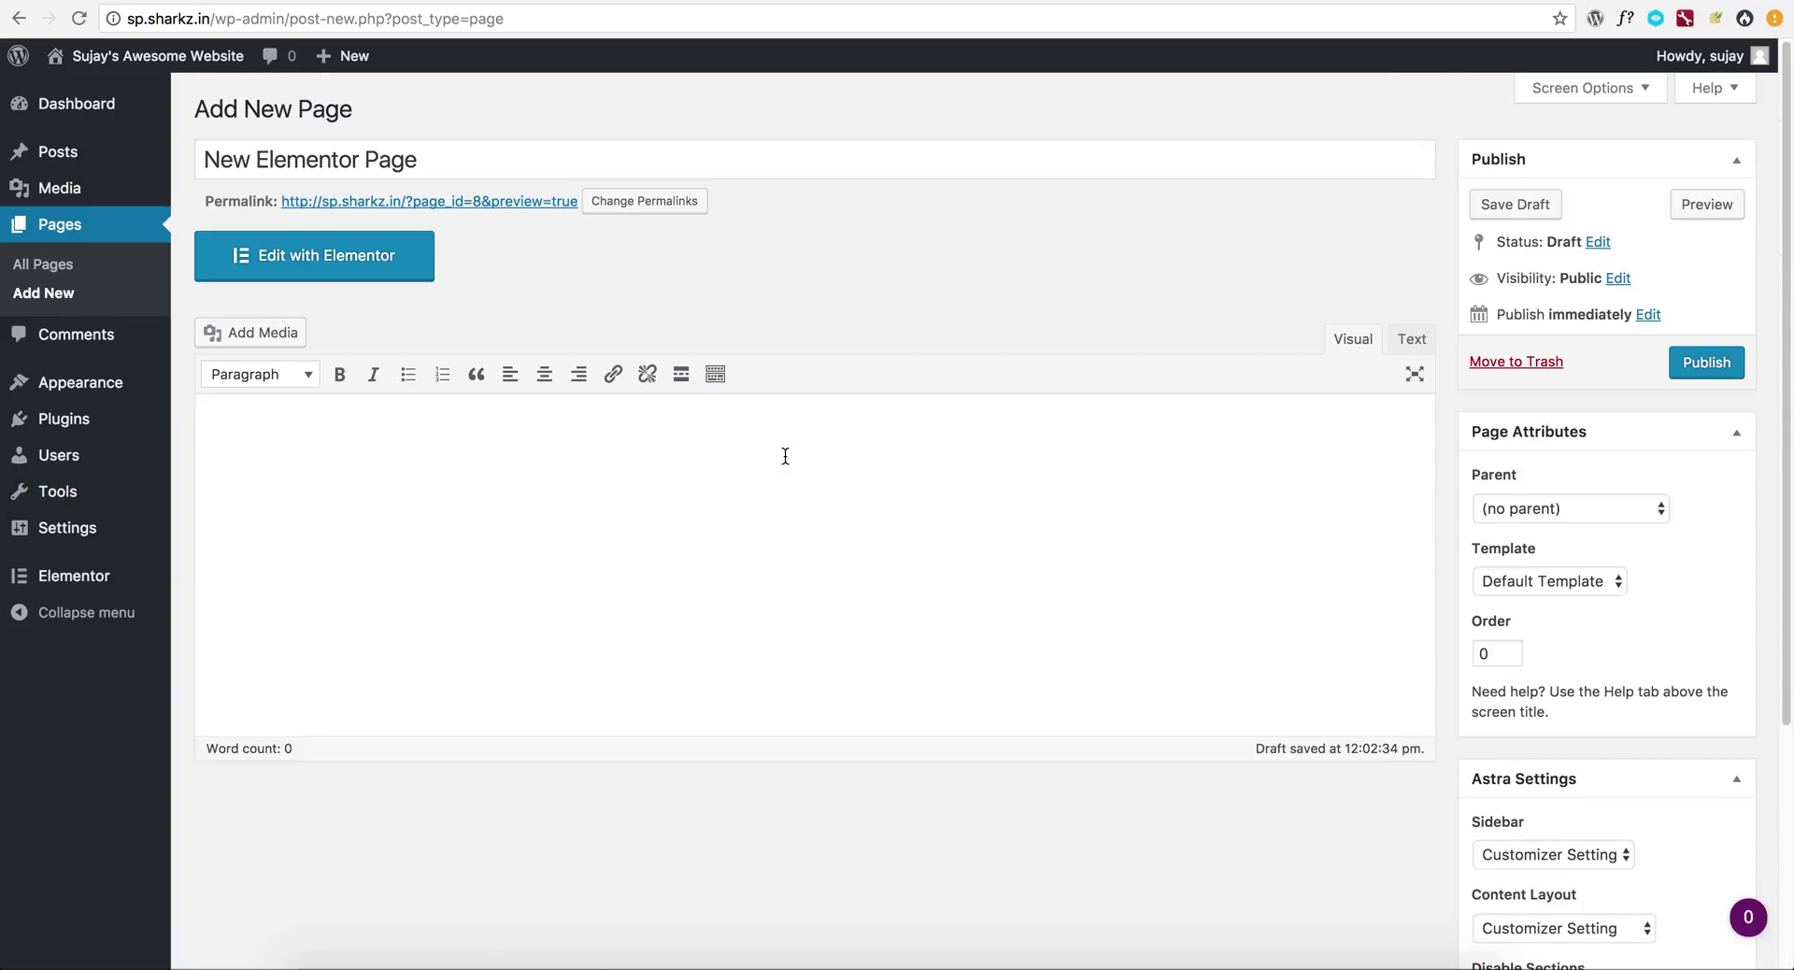
click(817, 464)
click(298, 264)
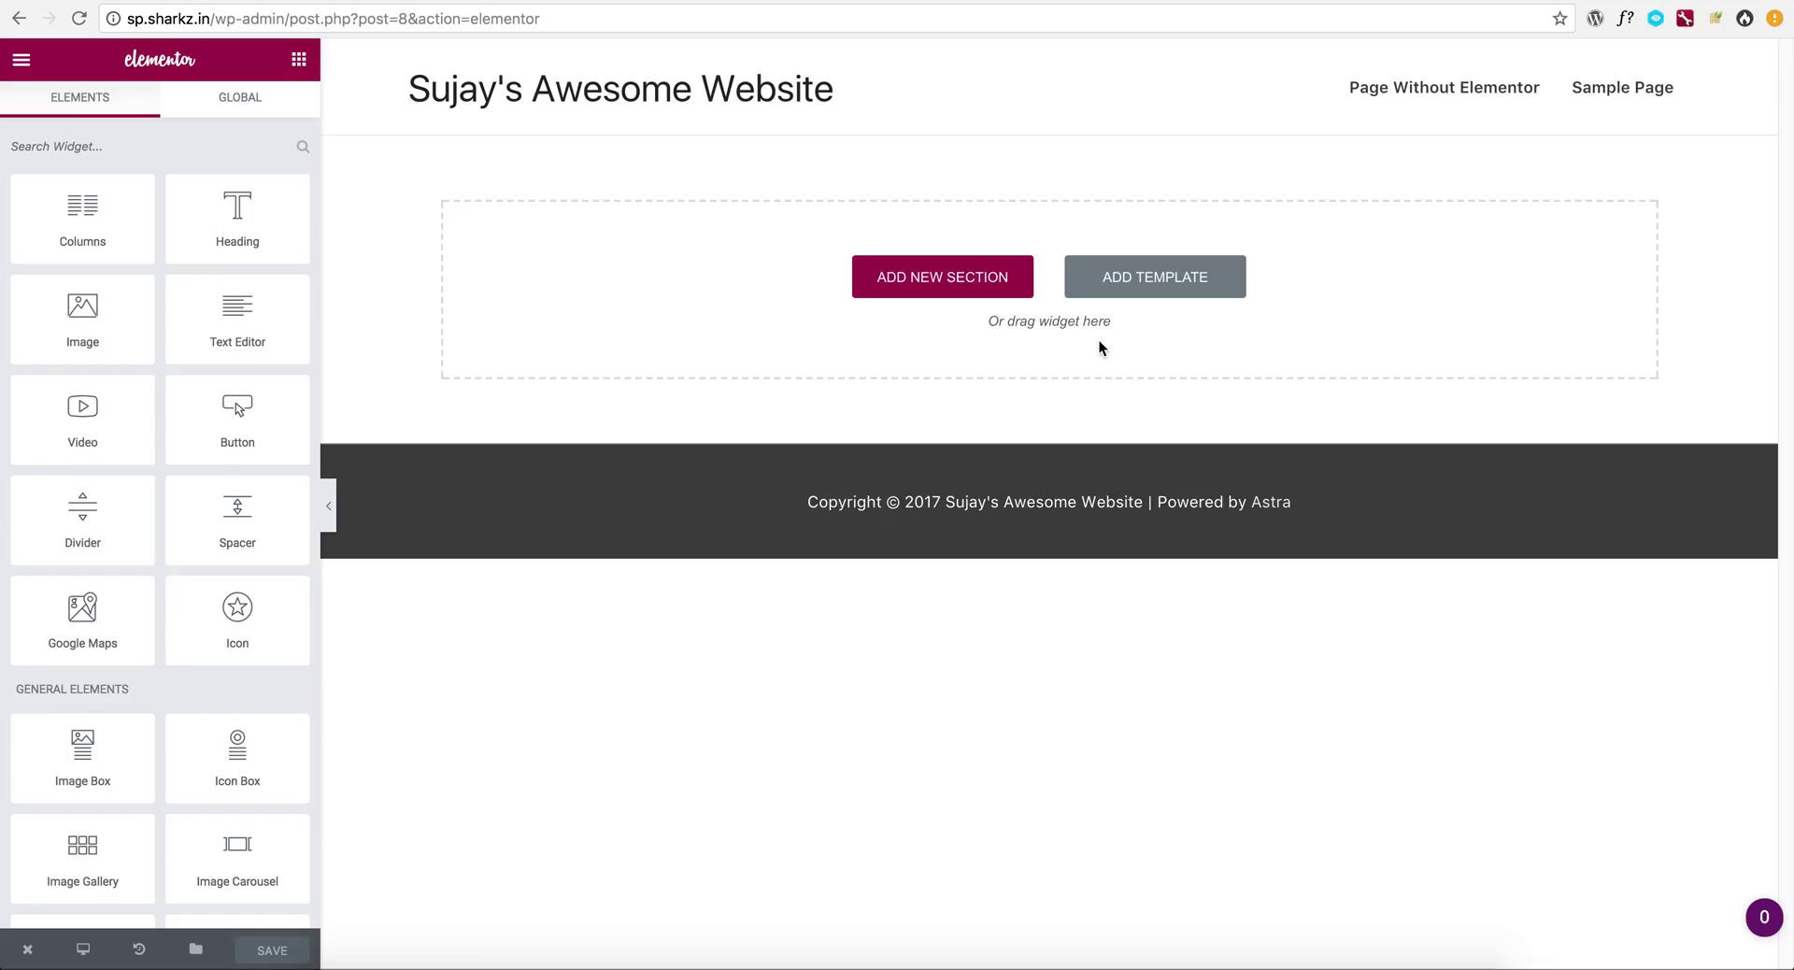
Insert the Homepage – Restaurant template and preview it with the panel hidden
click(1113, 301)
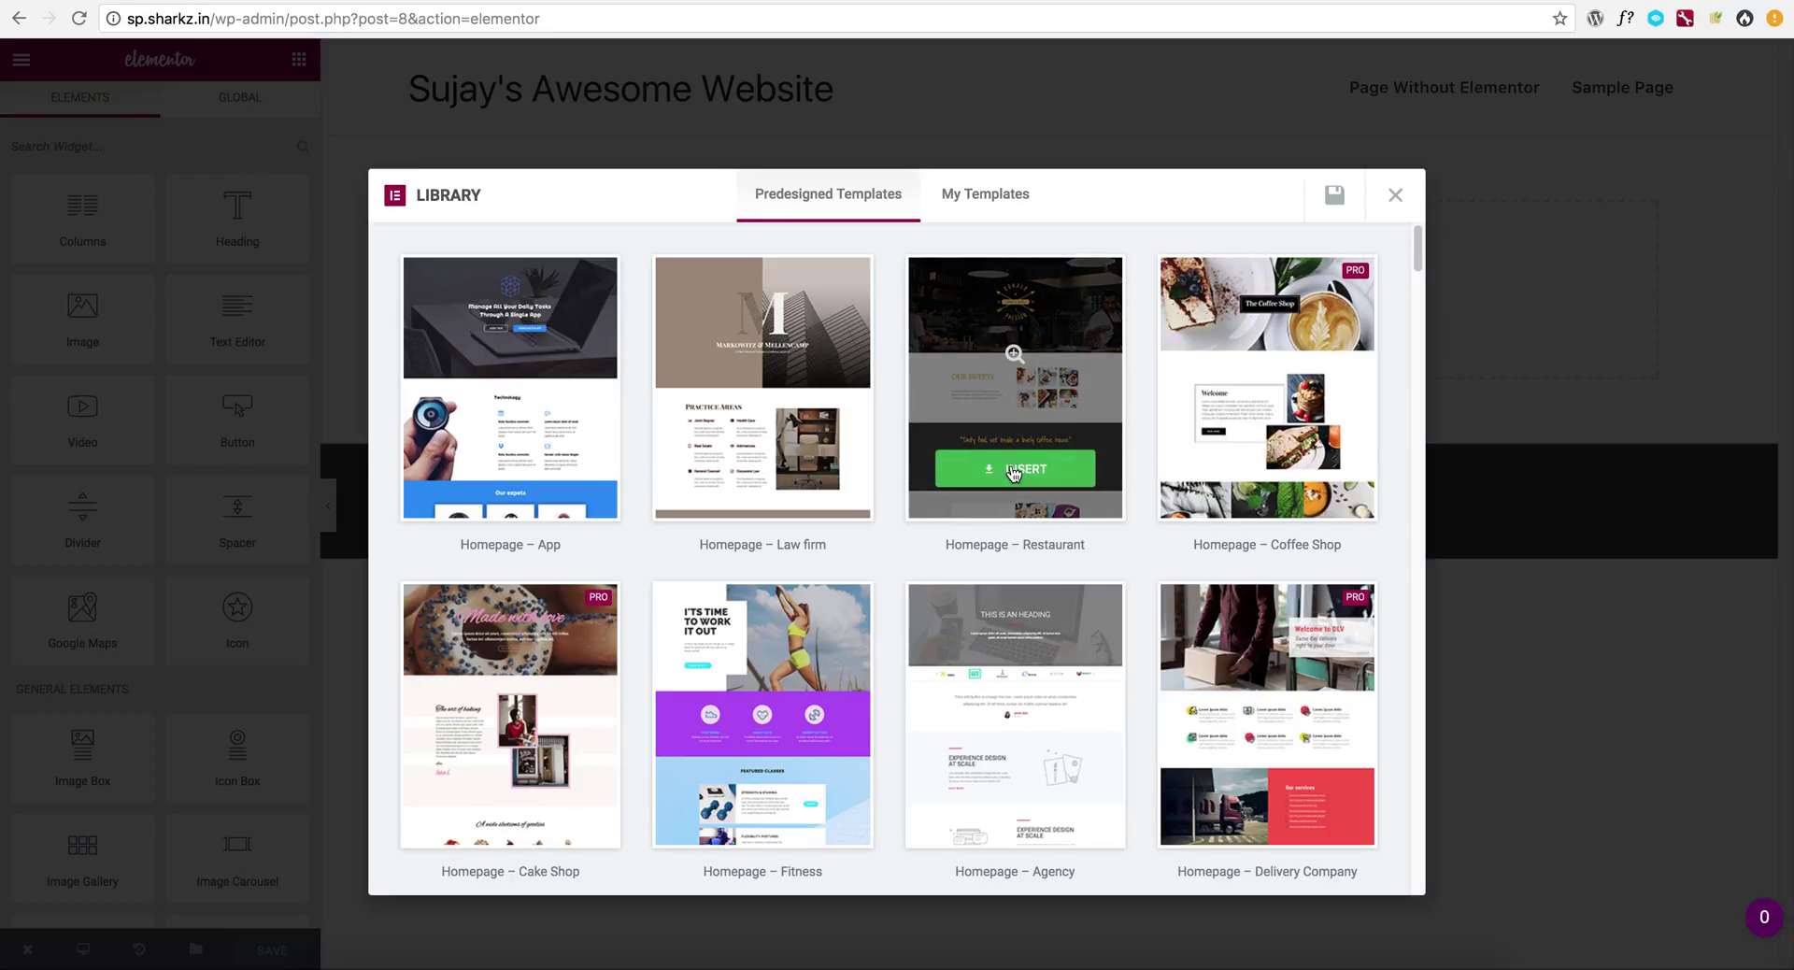
click(1007, 468)
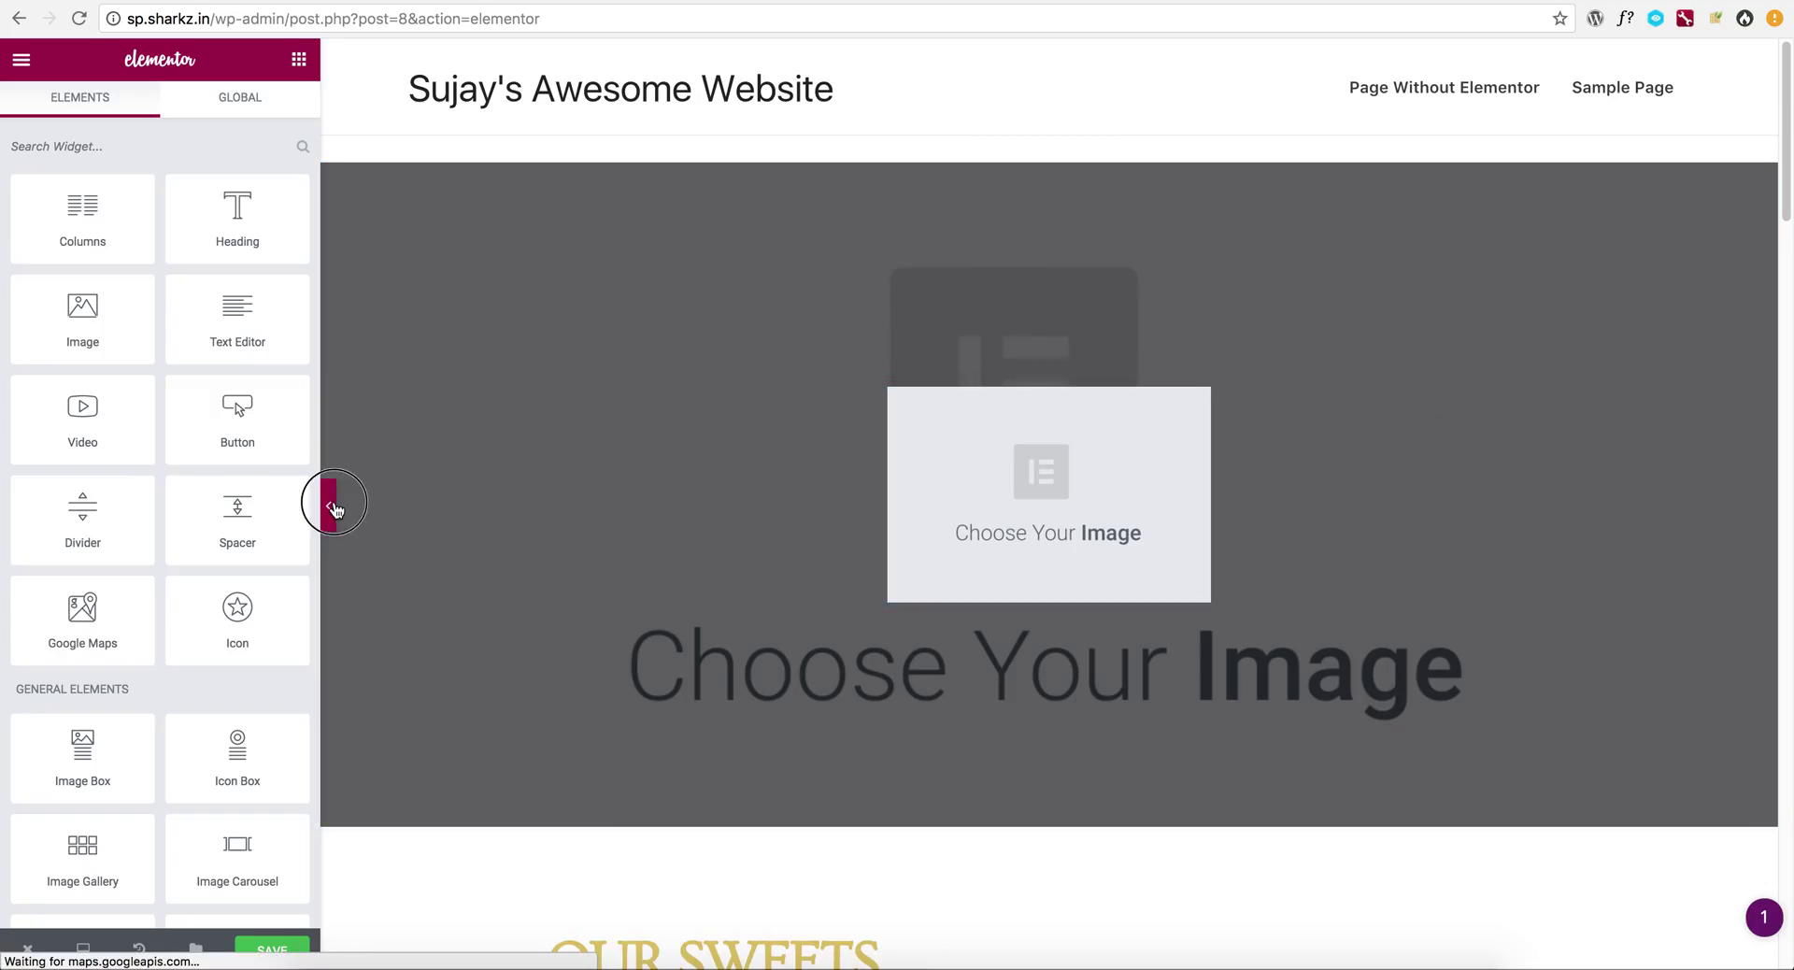
click(328, 506)
scroll(306, 589, down, 20)
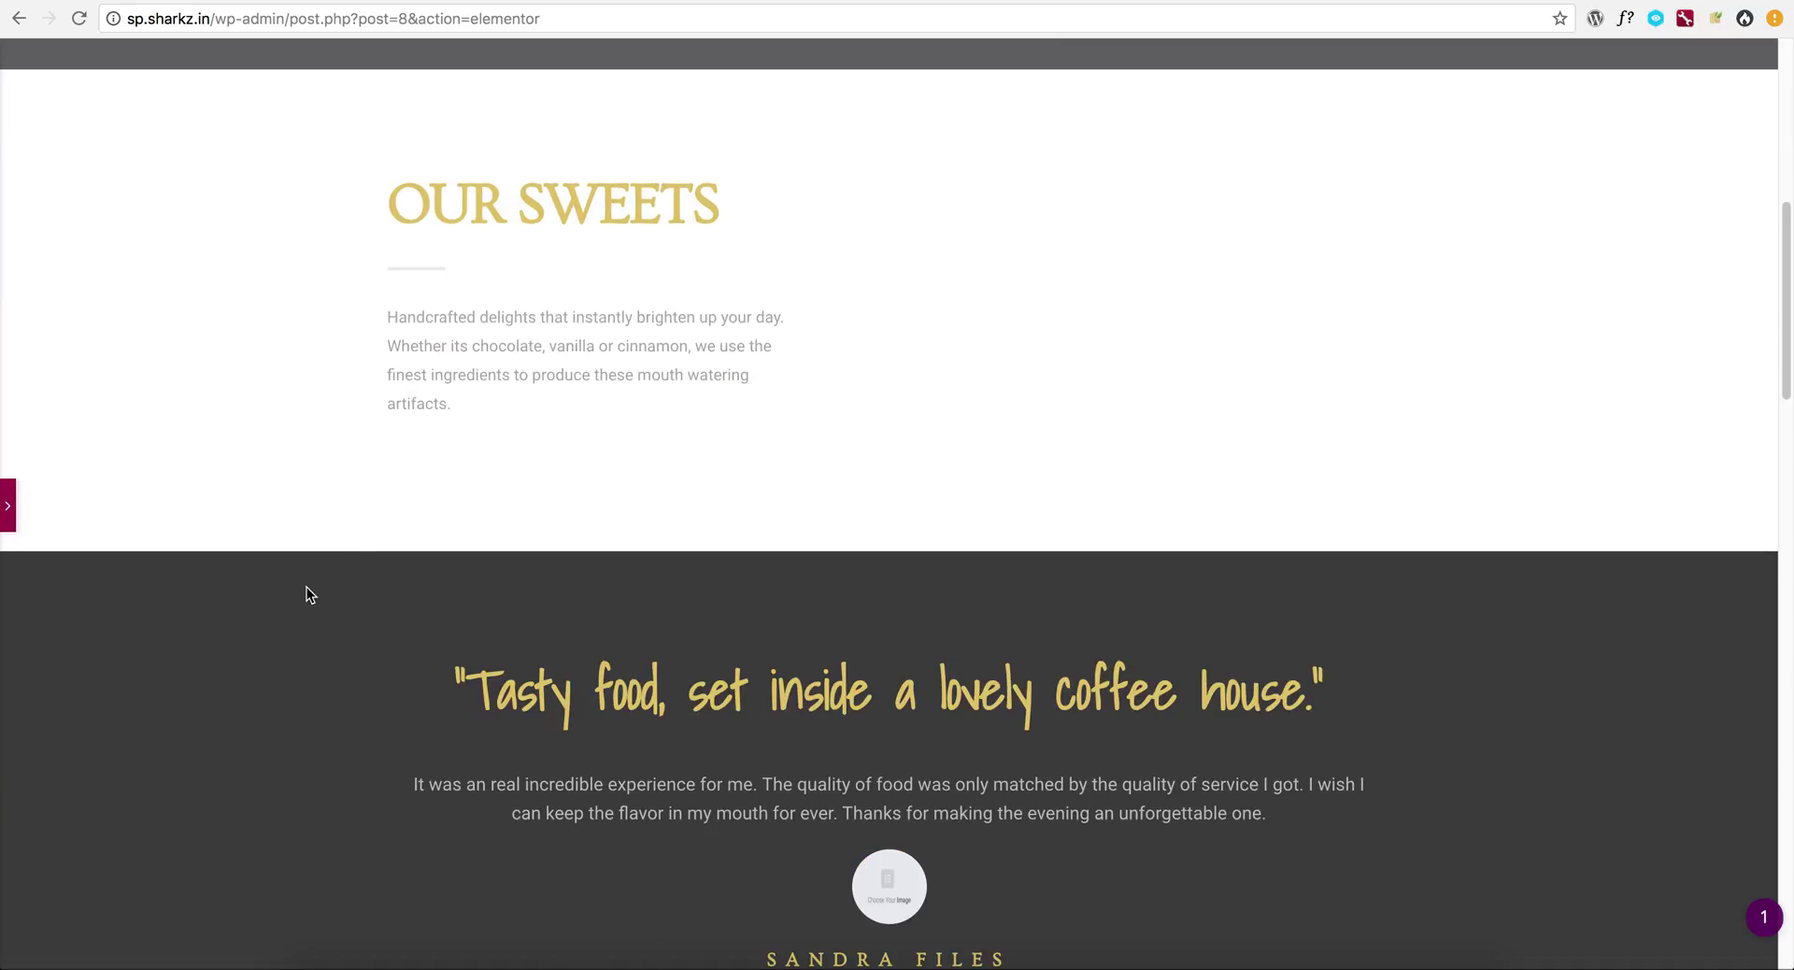
scroll(307, 594, down, 10)
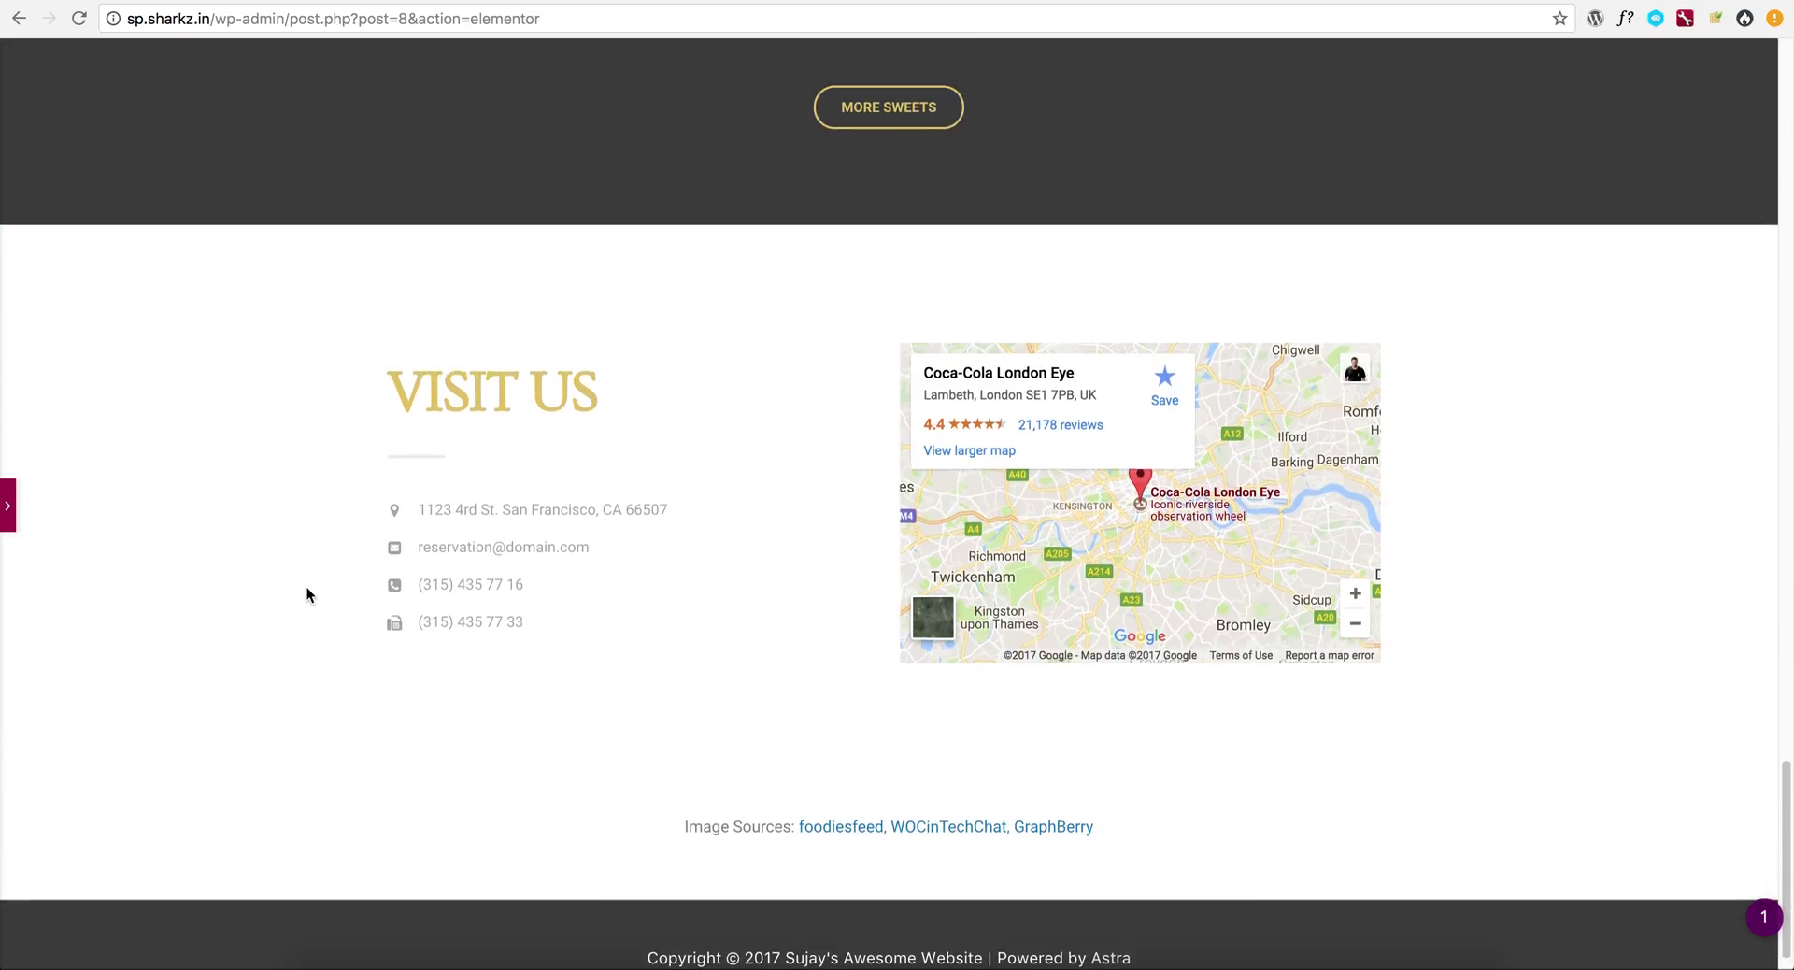
scroll(307, 595, up, 20)
Save the page in Elementor and return to its WordPress edit screen
click(9, 508)
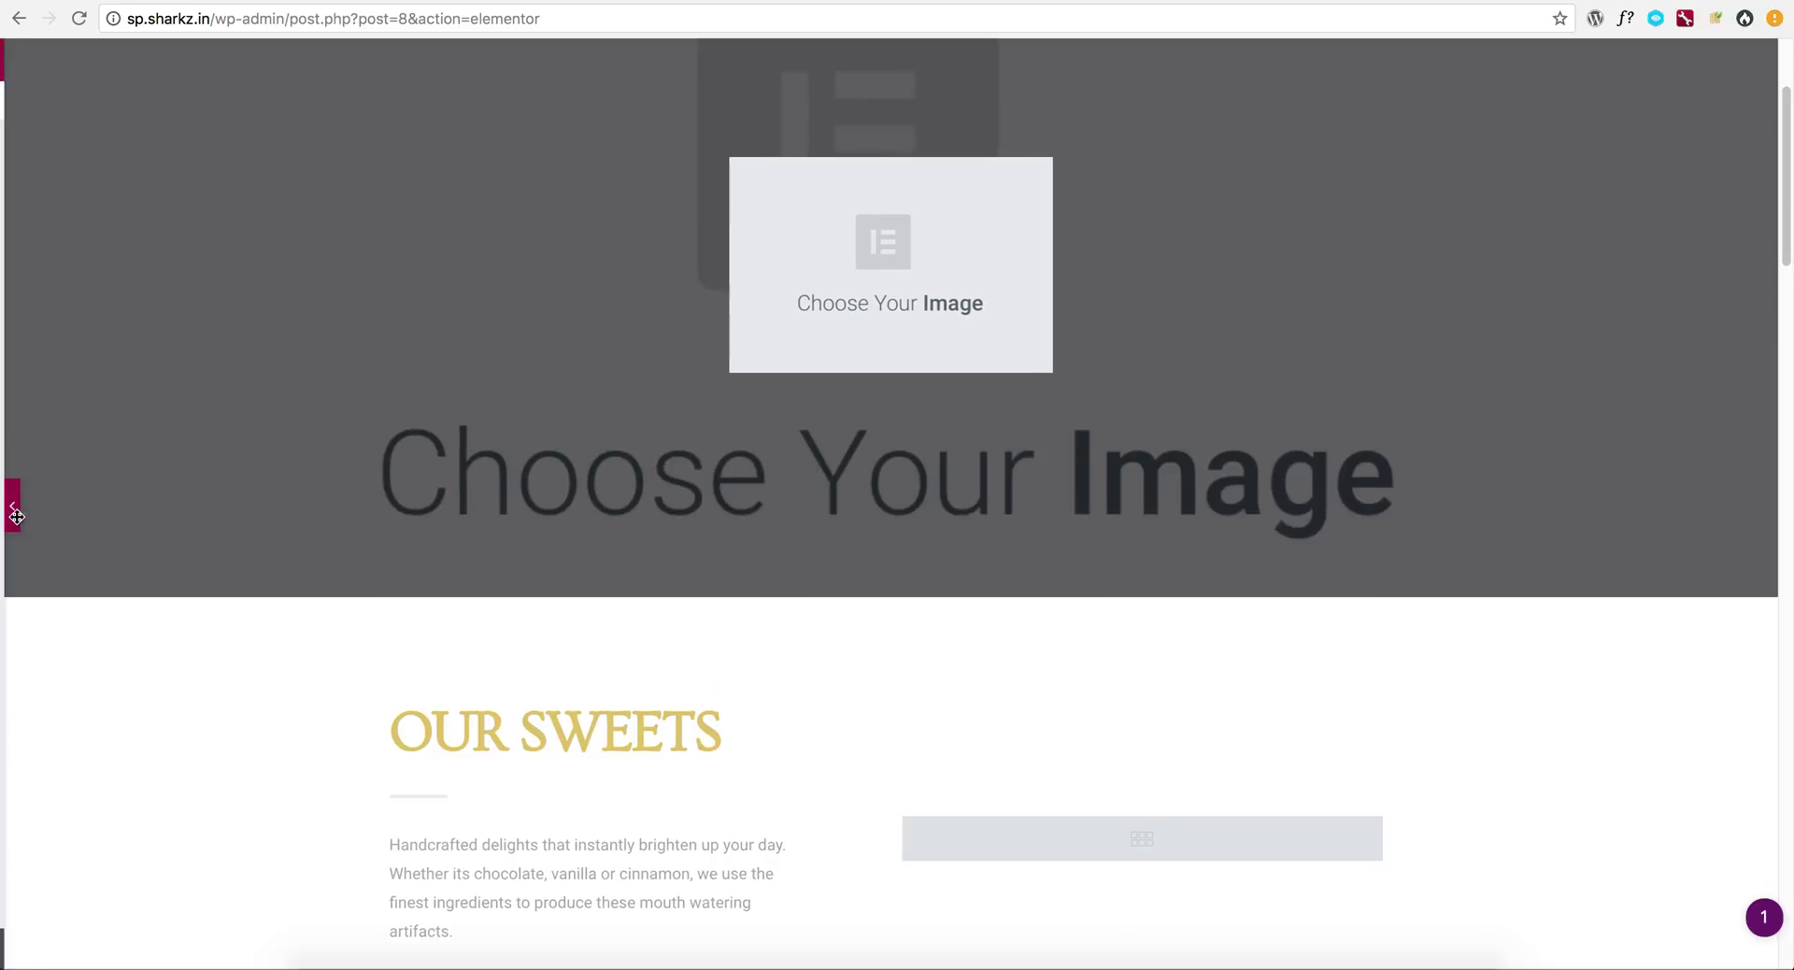
click(236, 948)
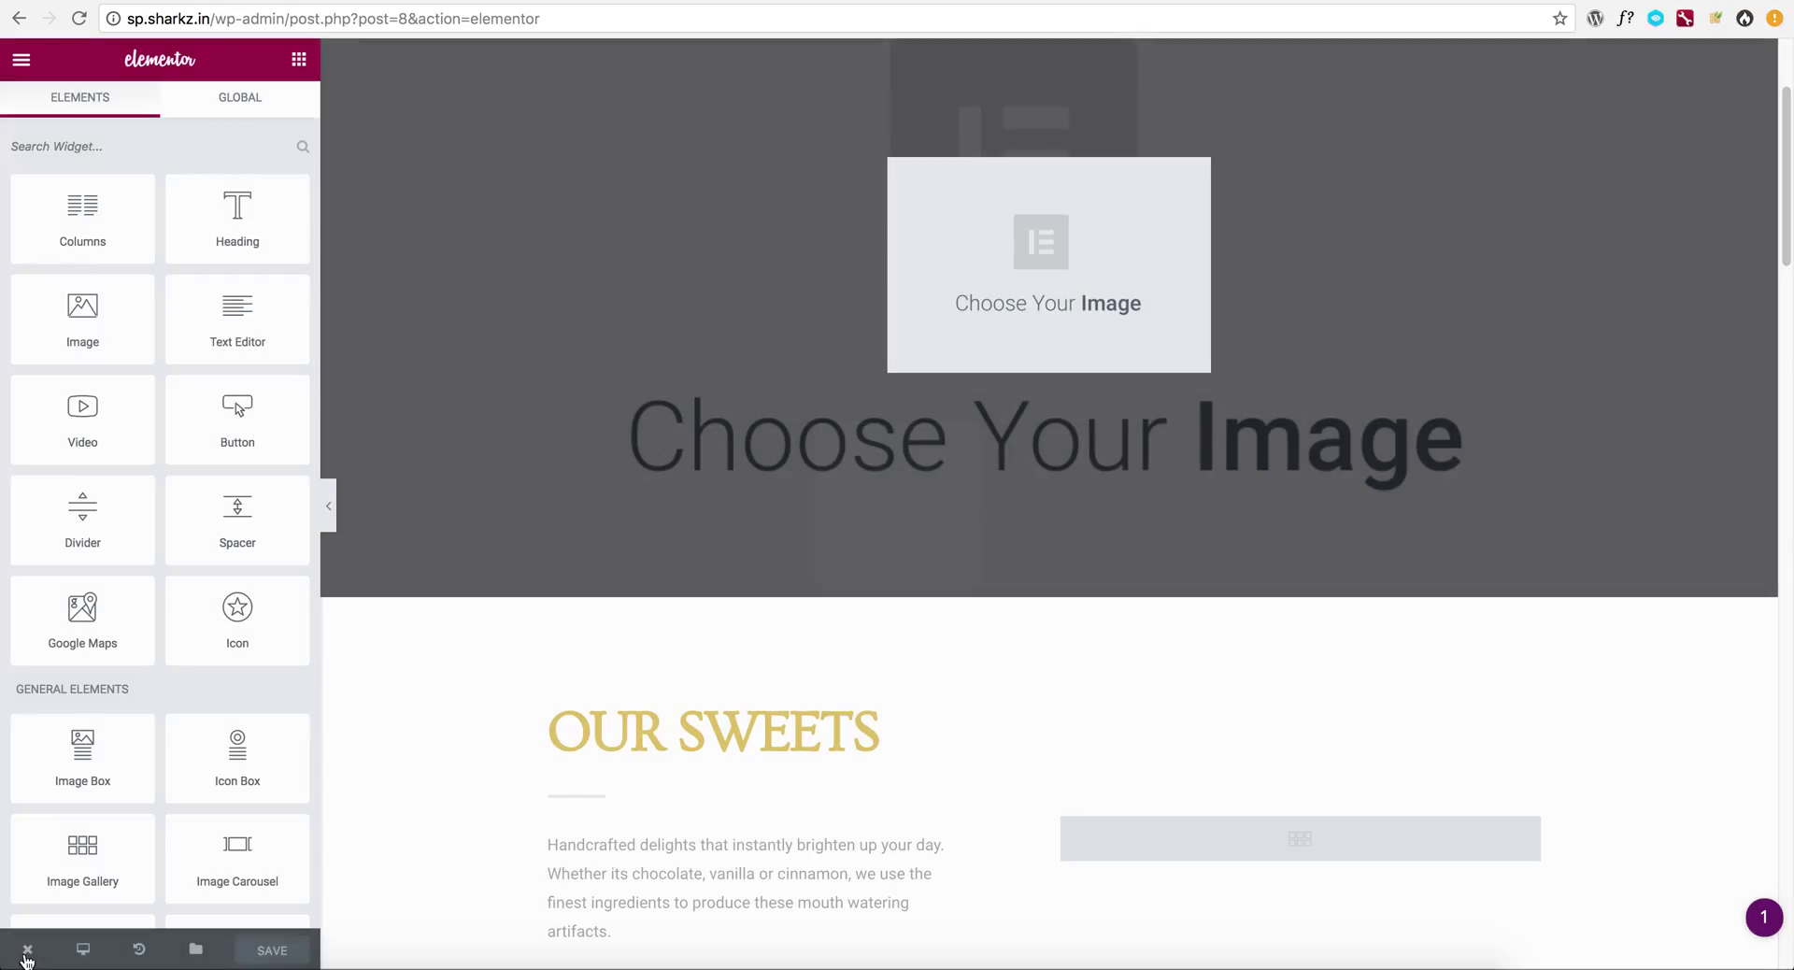
mouse_move(25, 953)
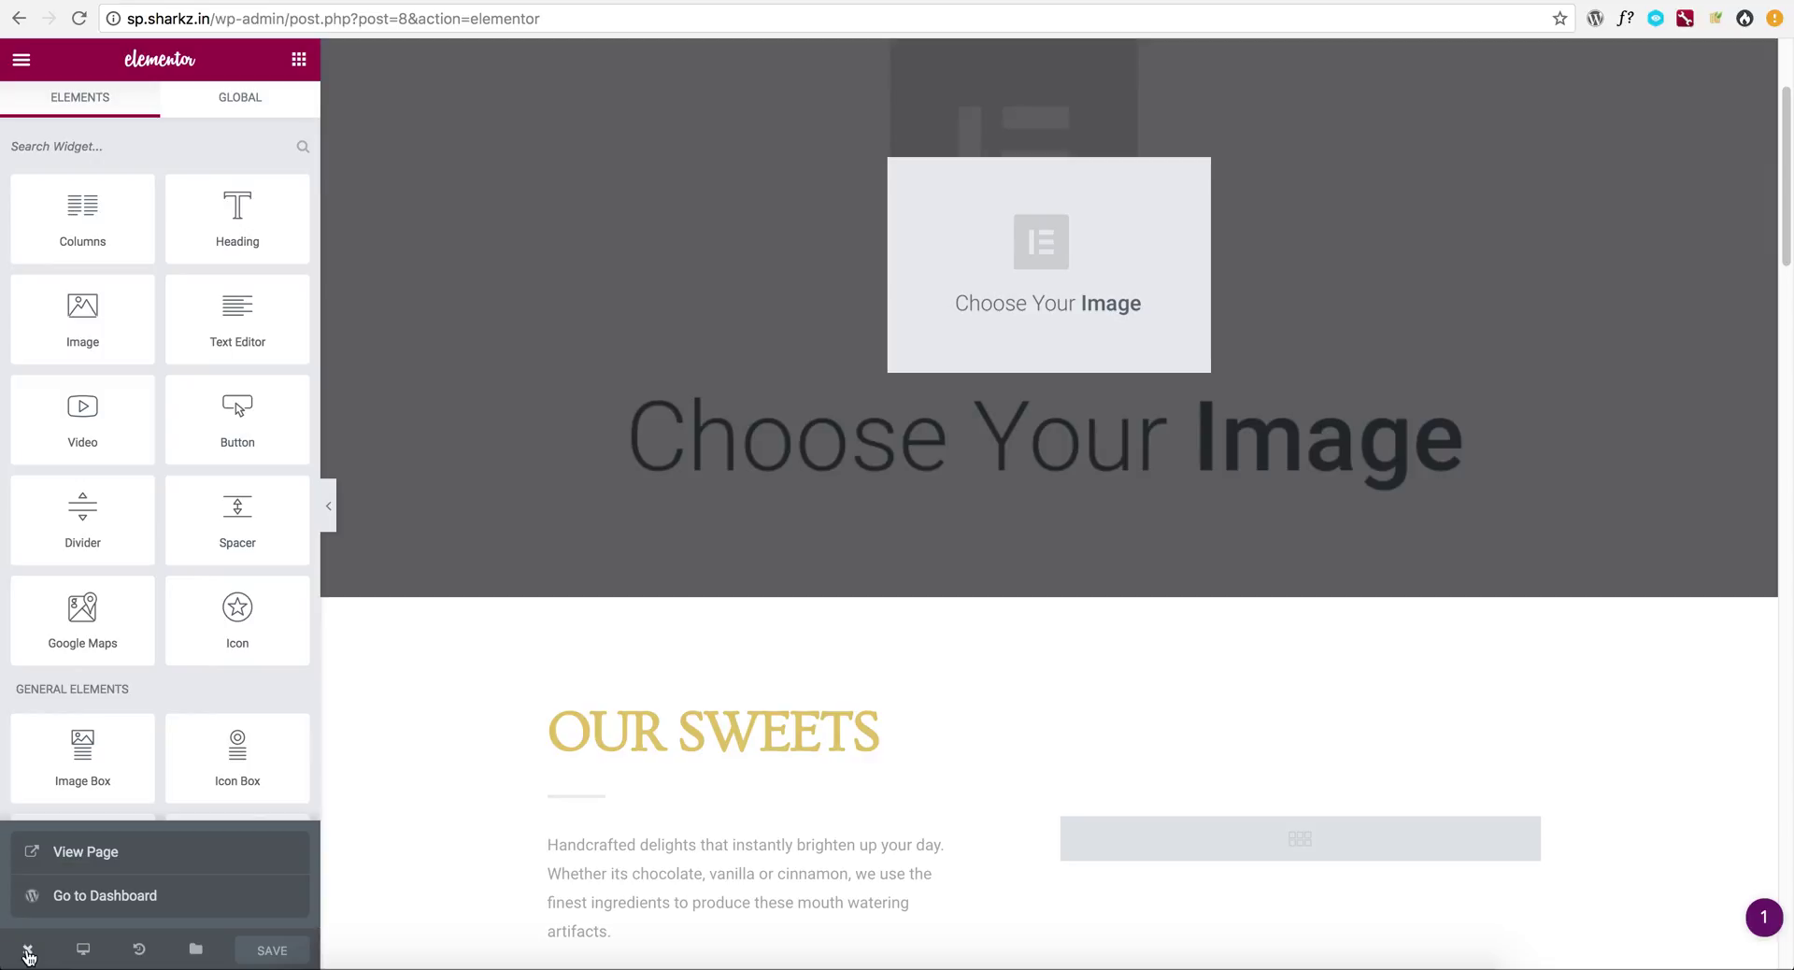
click(66, 897)
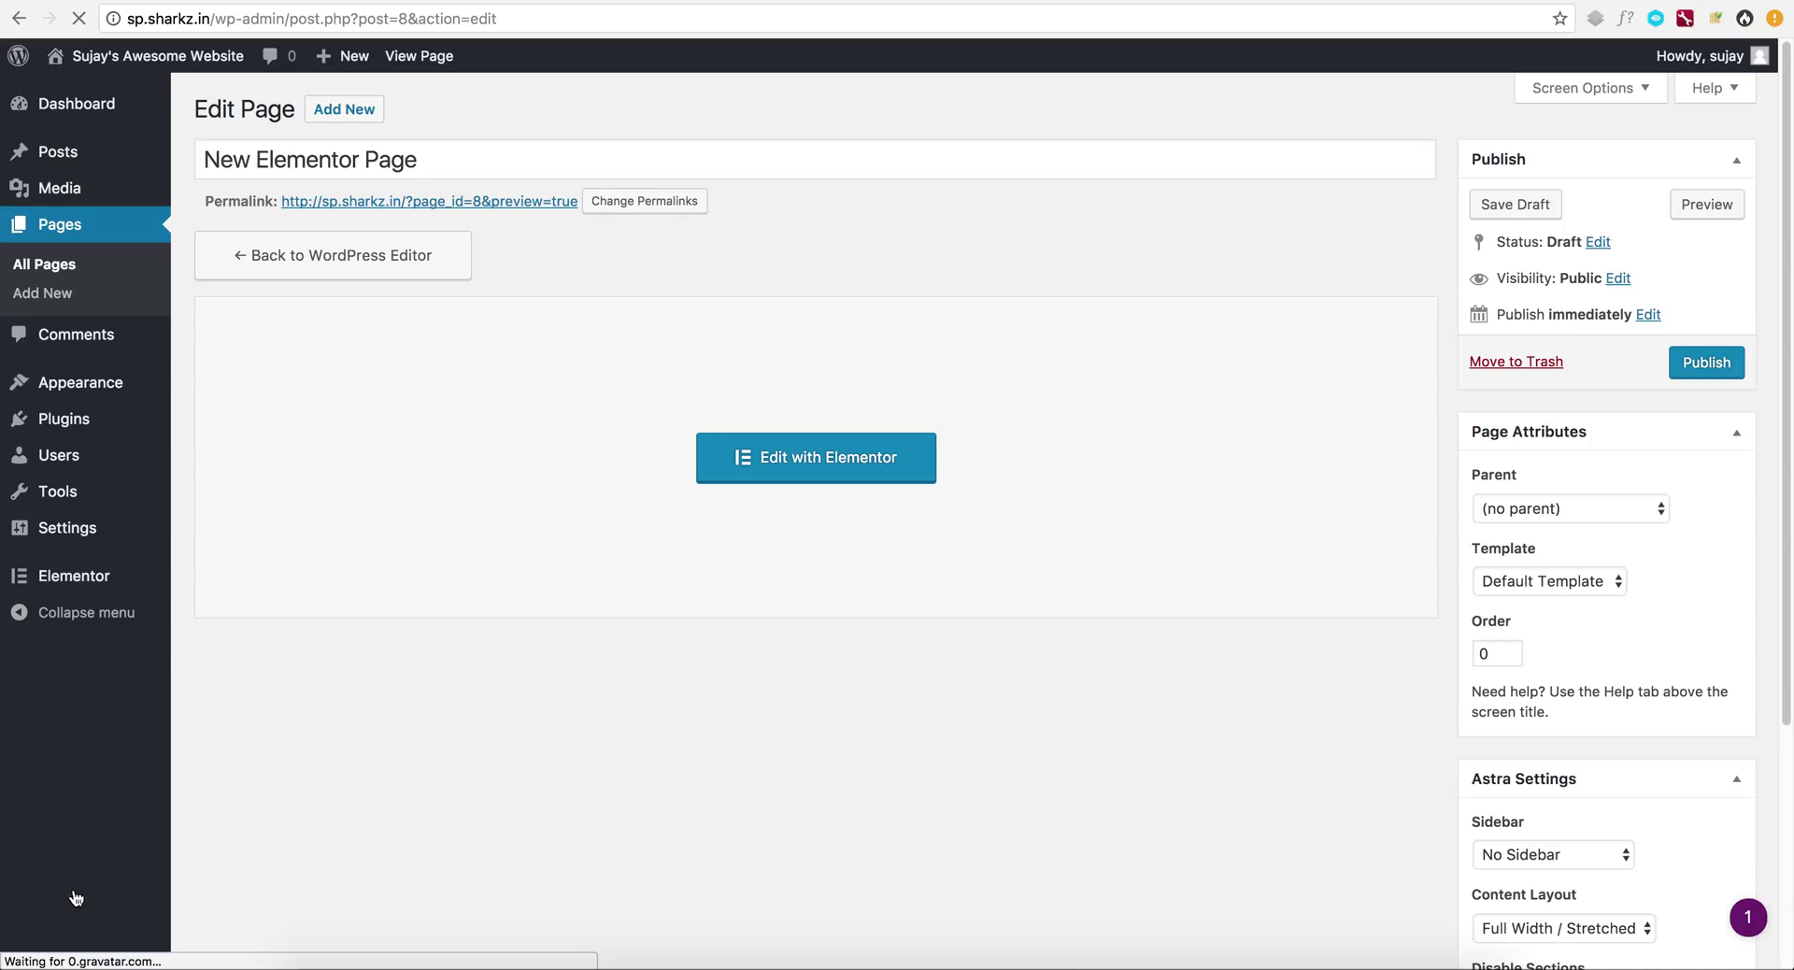
Review the Astra settings: No Sidebar, Full Width / Stretched, title and featured image disabled
scroll(921, 810, down, 4)
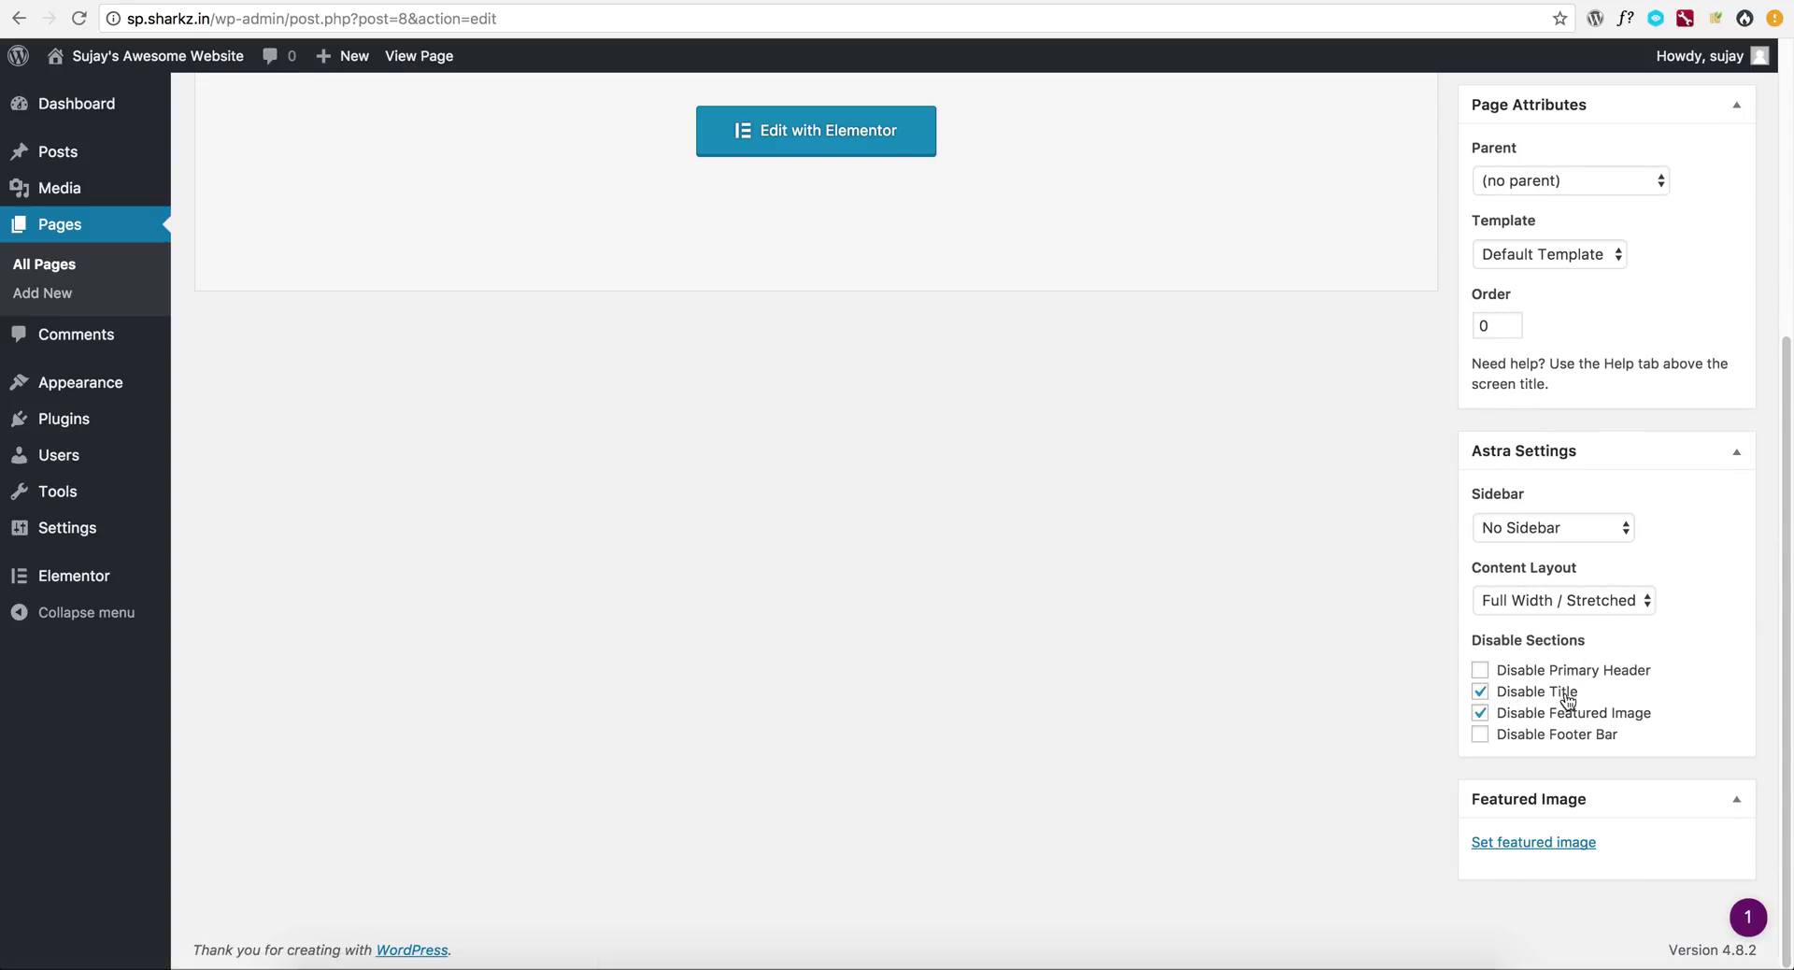
scroll(949, 726, up, 5)
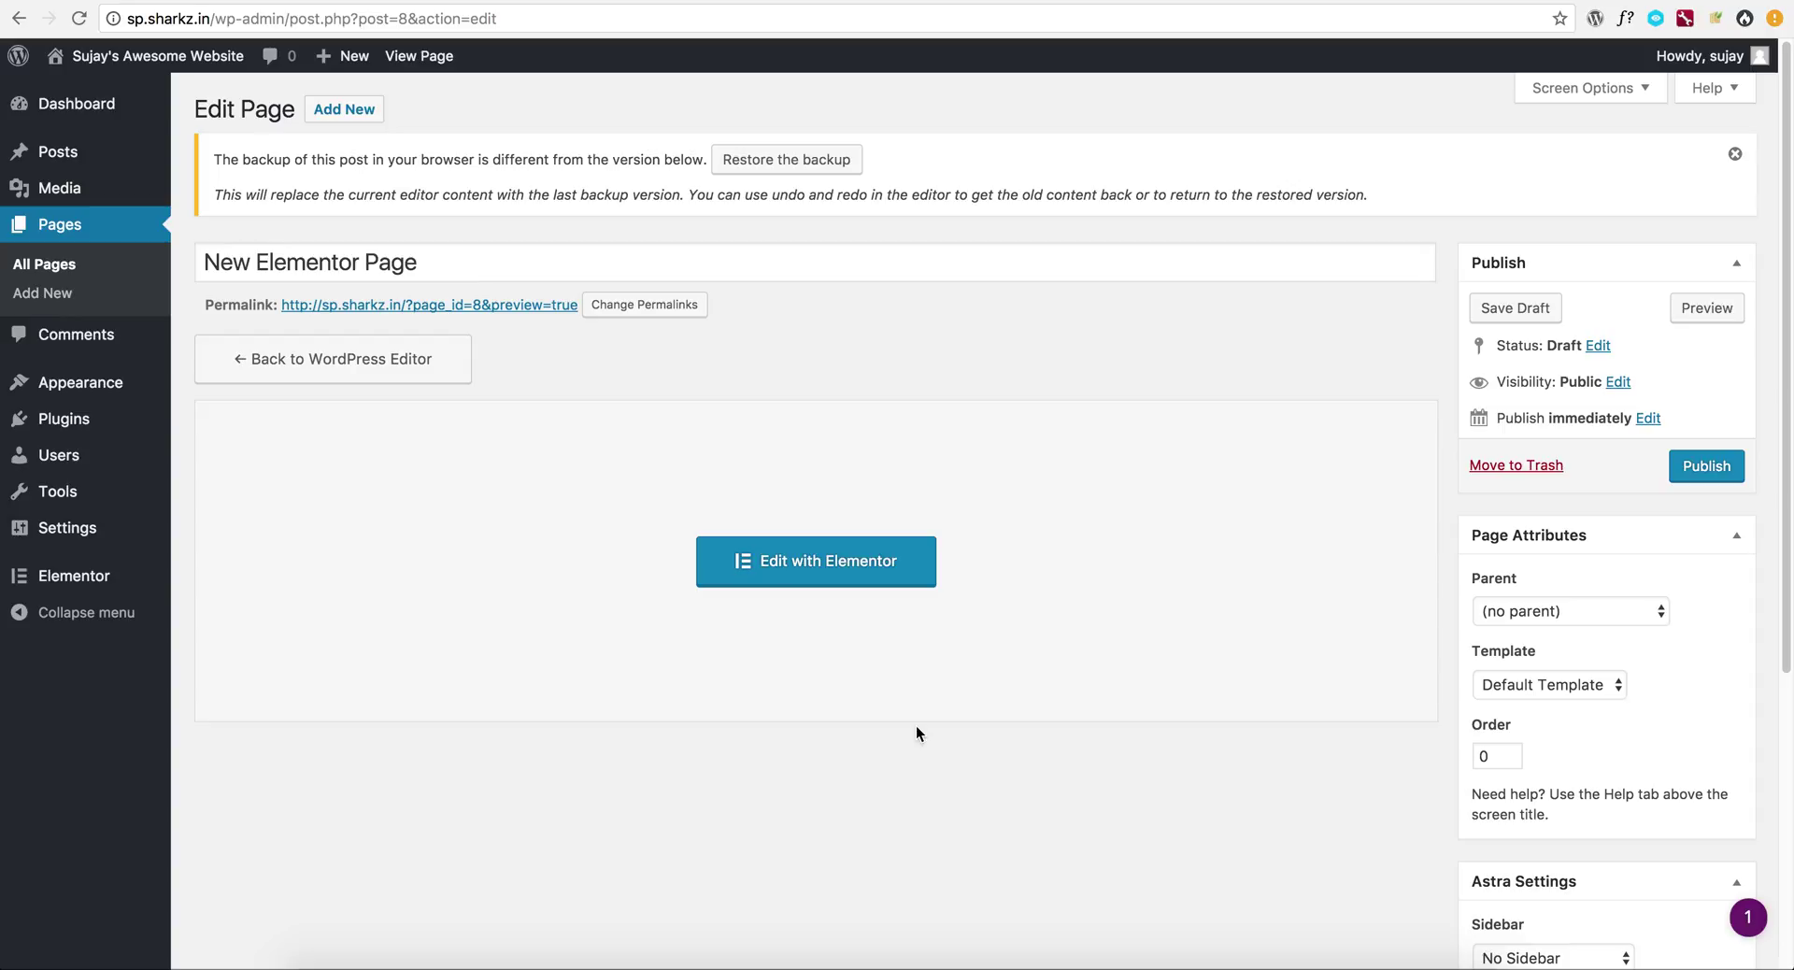
scroll(915, 725, down, 2)
scroll(916, 725, up, 2)
scroll(916, 725, down, 4)
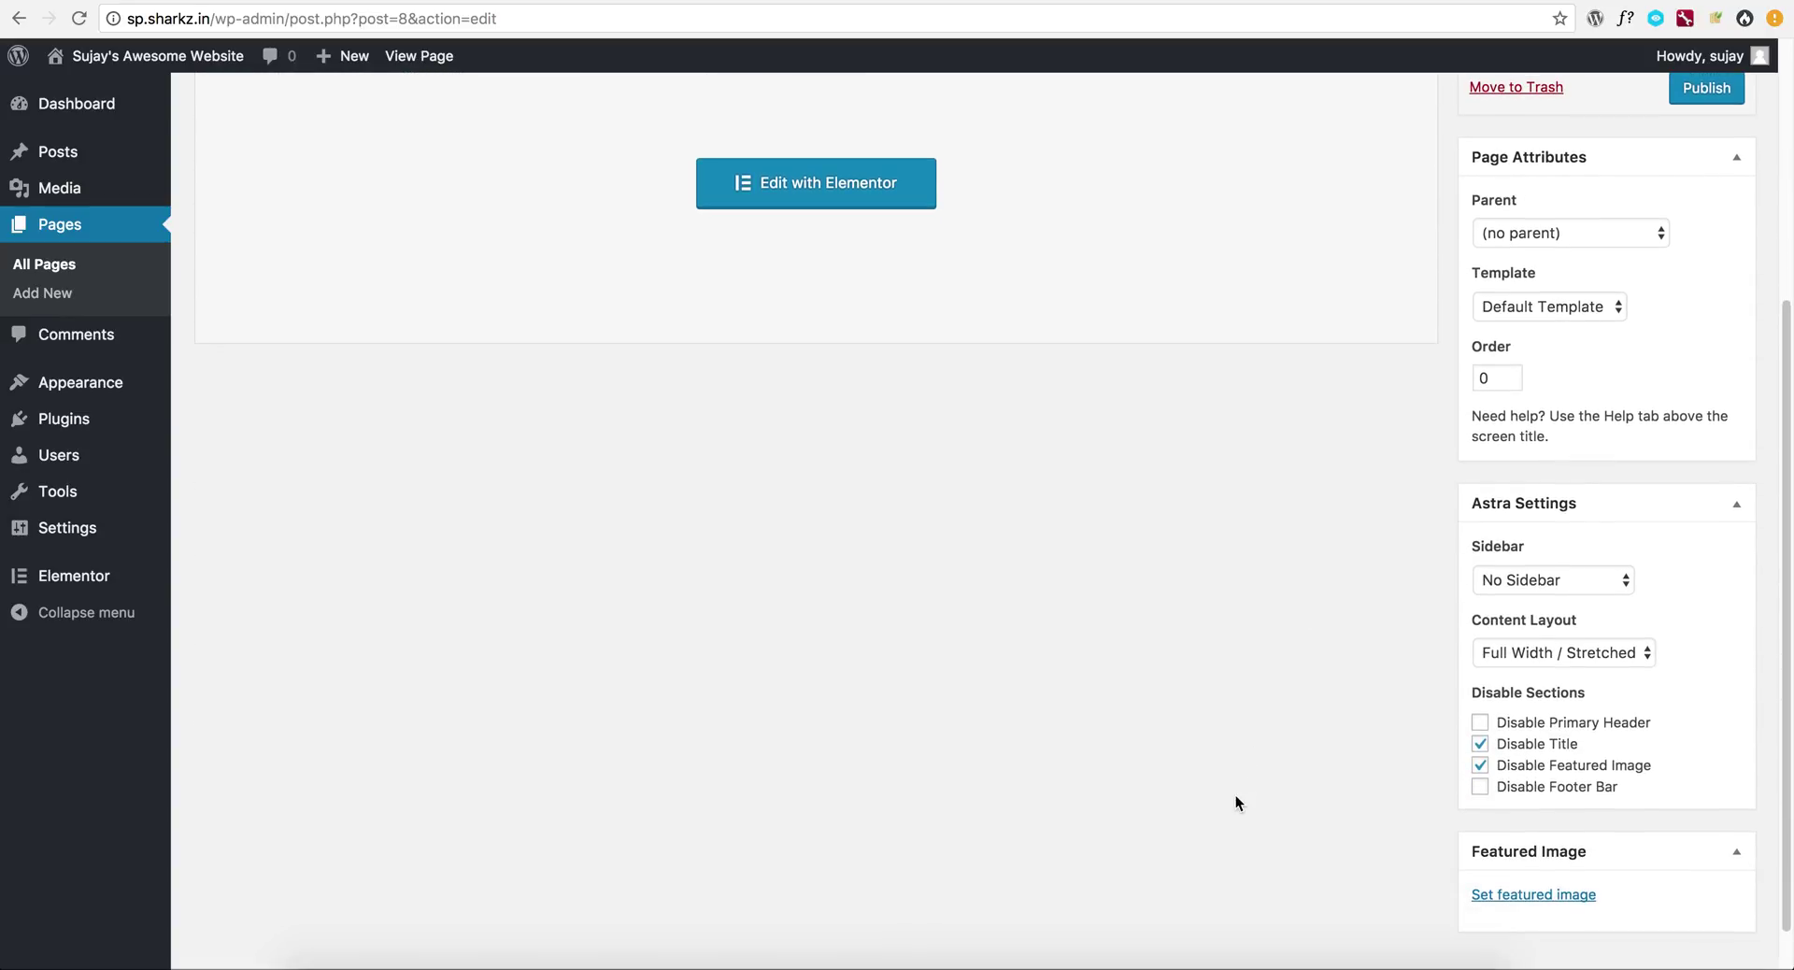
scroll(1232, 793, up, 4)
scroll(1232, 792, down, 5)
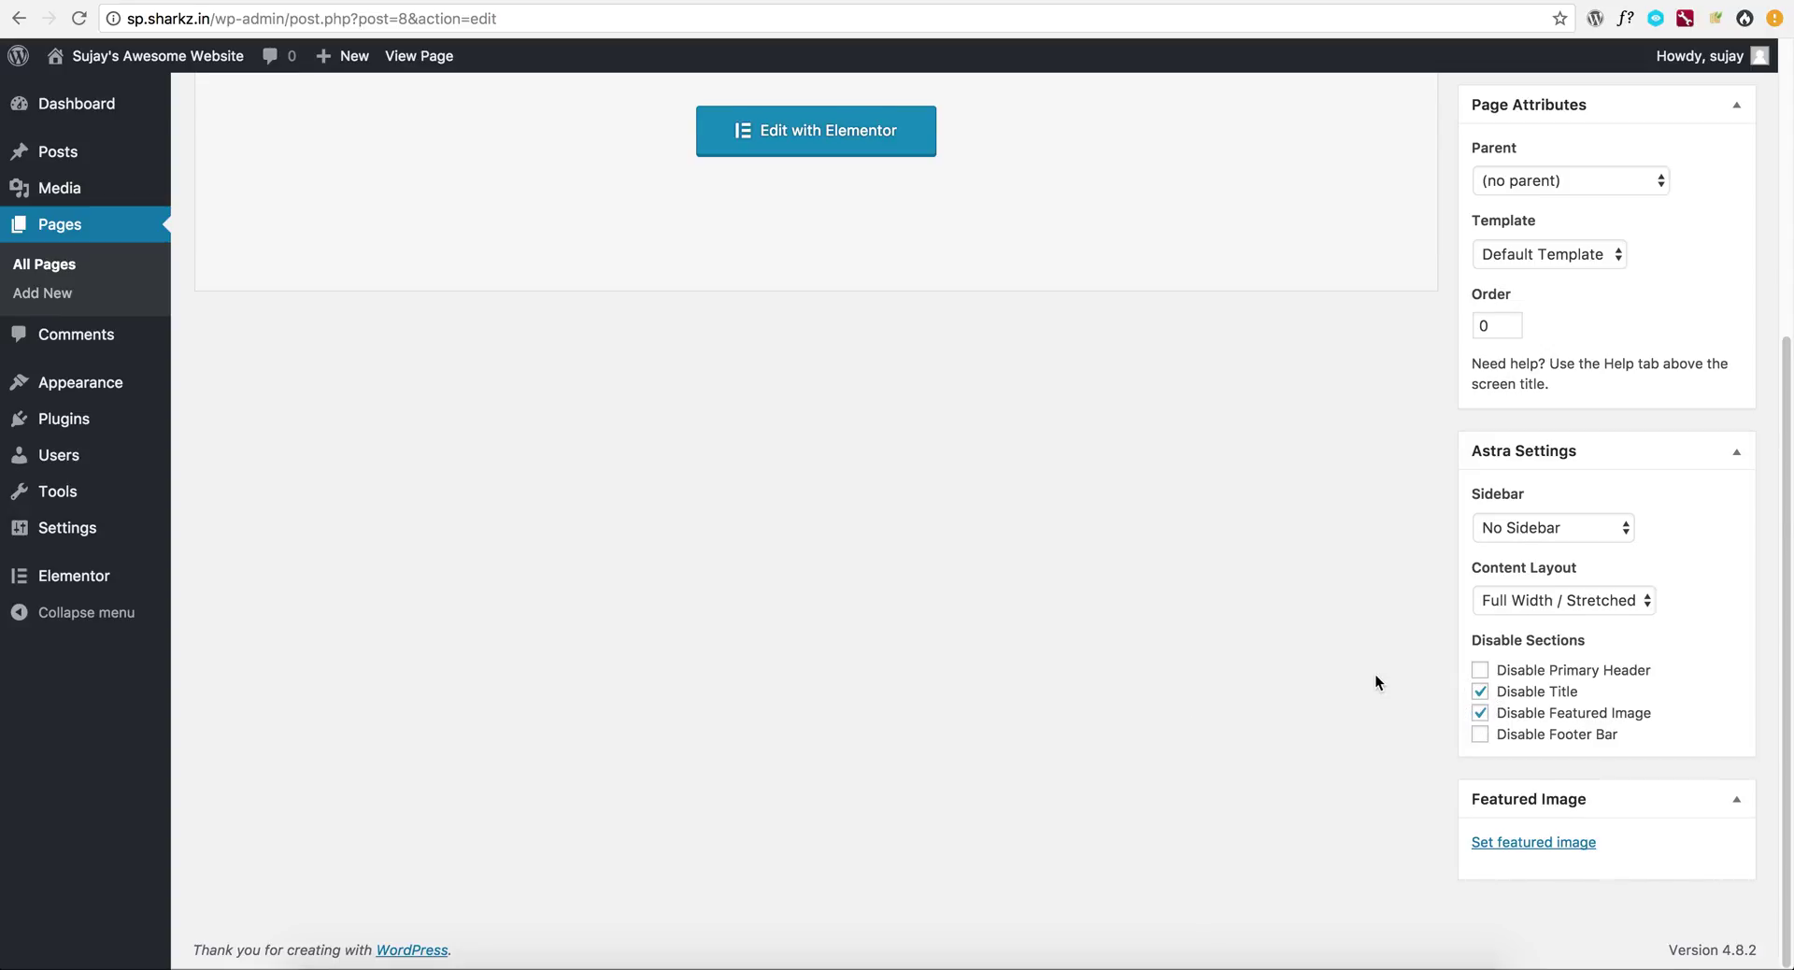
scroll(1374, 675, up, 1)
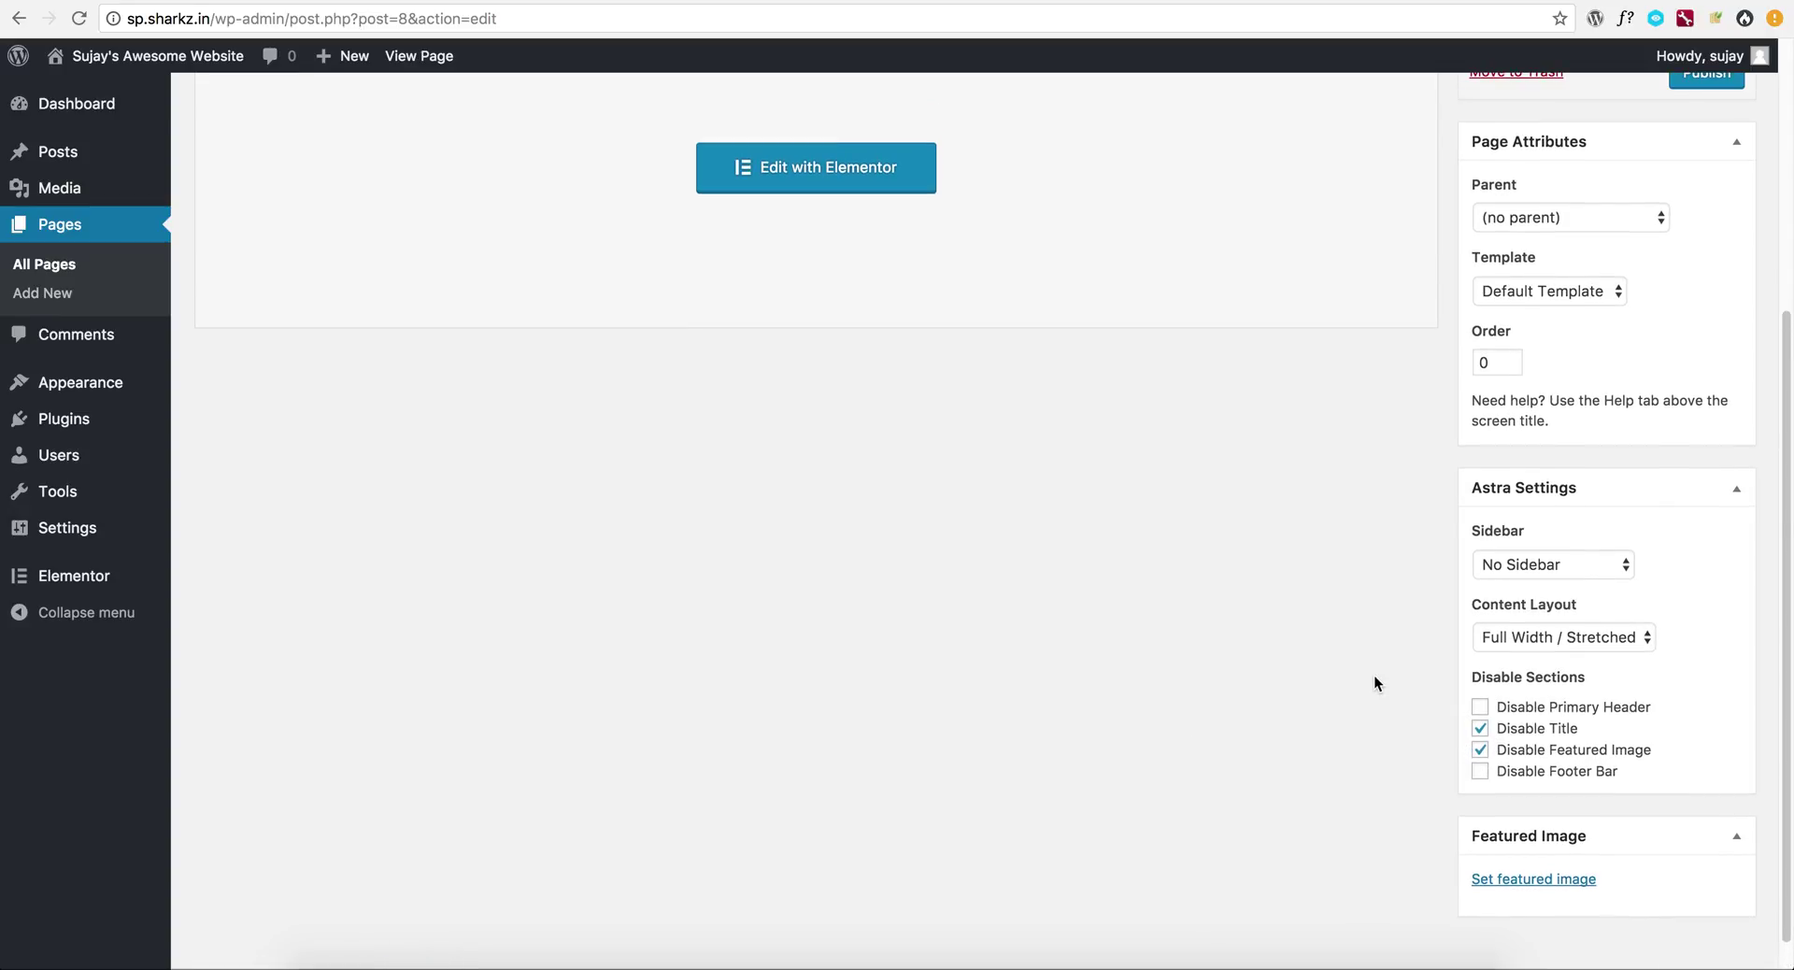
Set the Astra Content Layout to Full Width / Contained, publish the page, and open it on the site
click(1495, 636)
click(1499, 619)
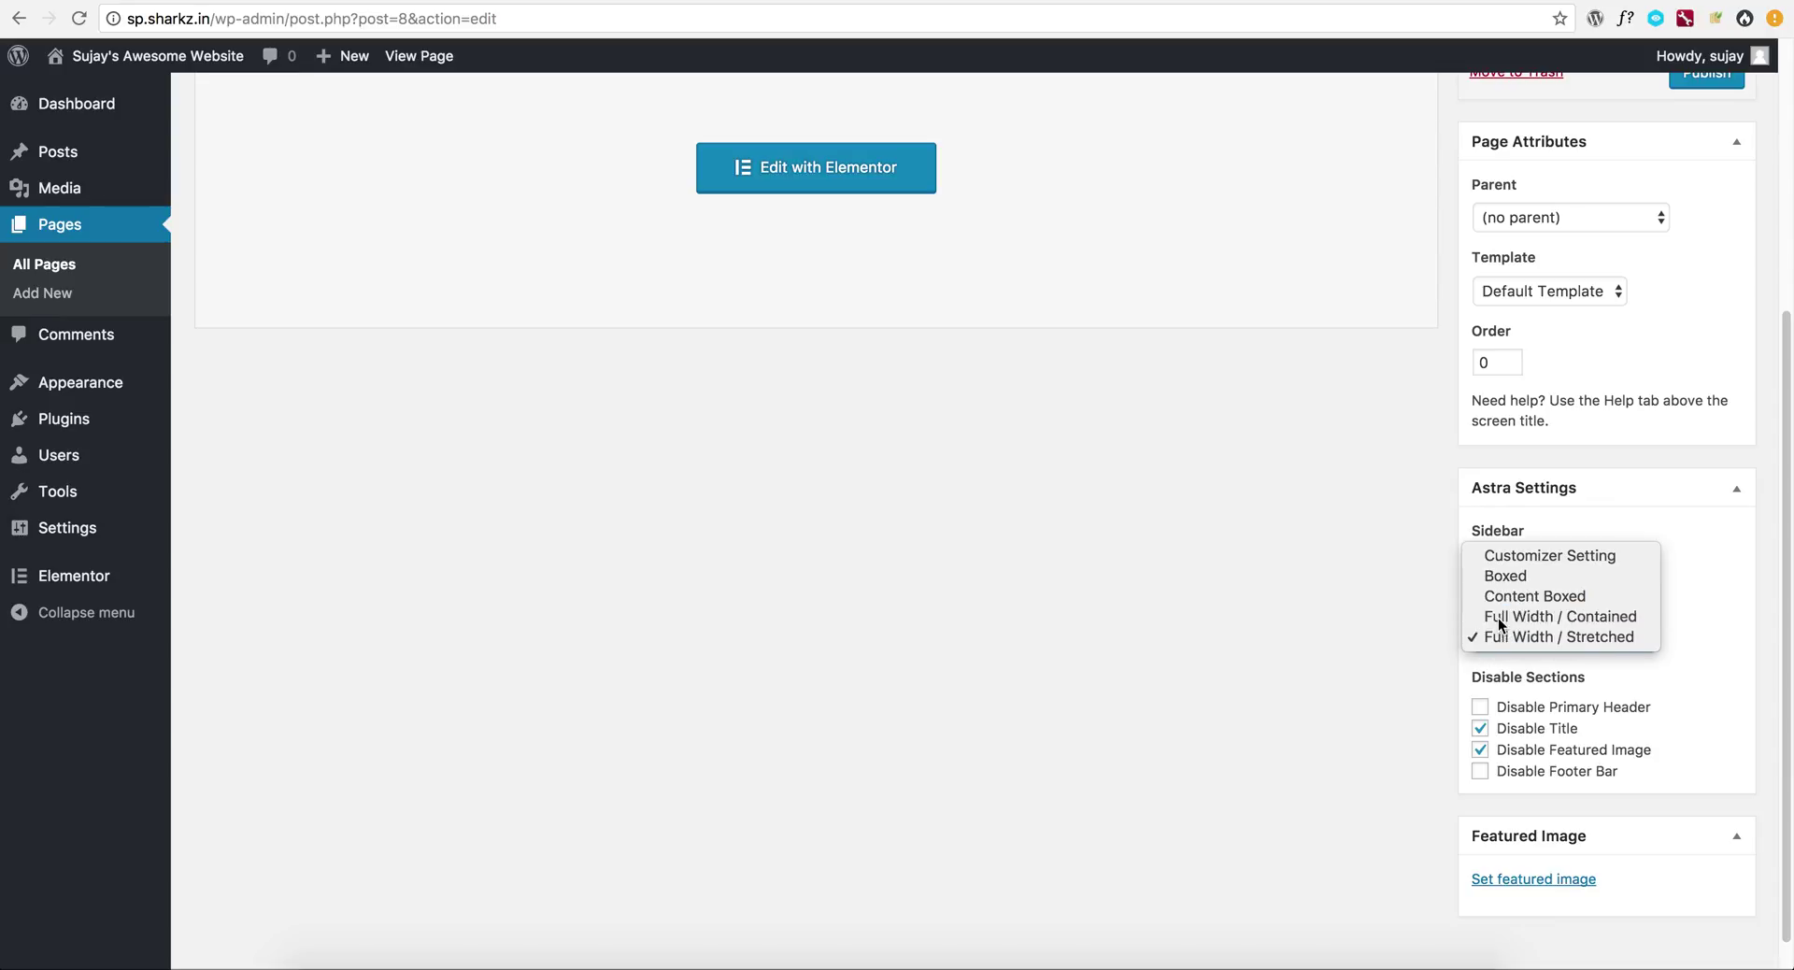
scroll(1399, 692, up, 5)
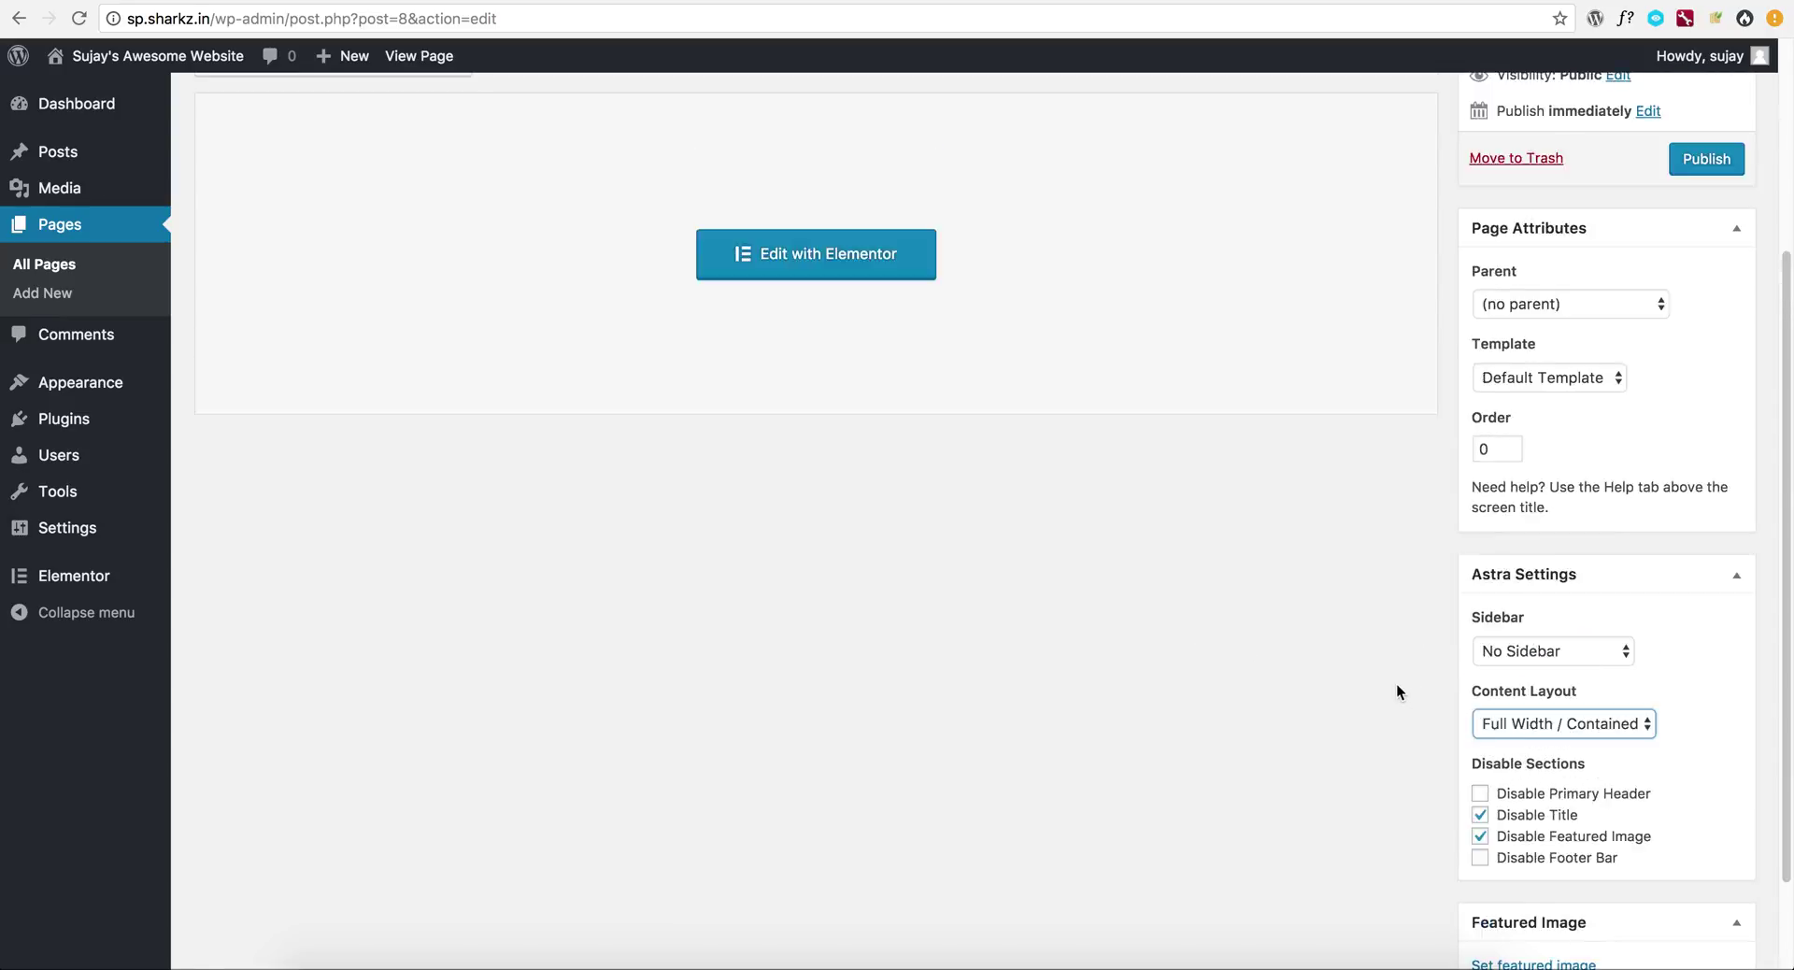
click(1709, 434)
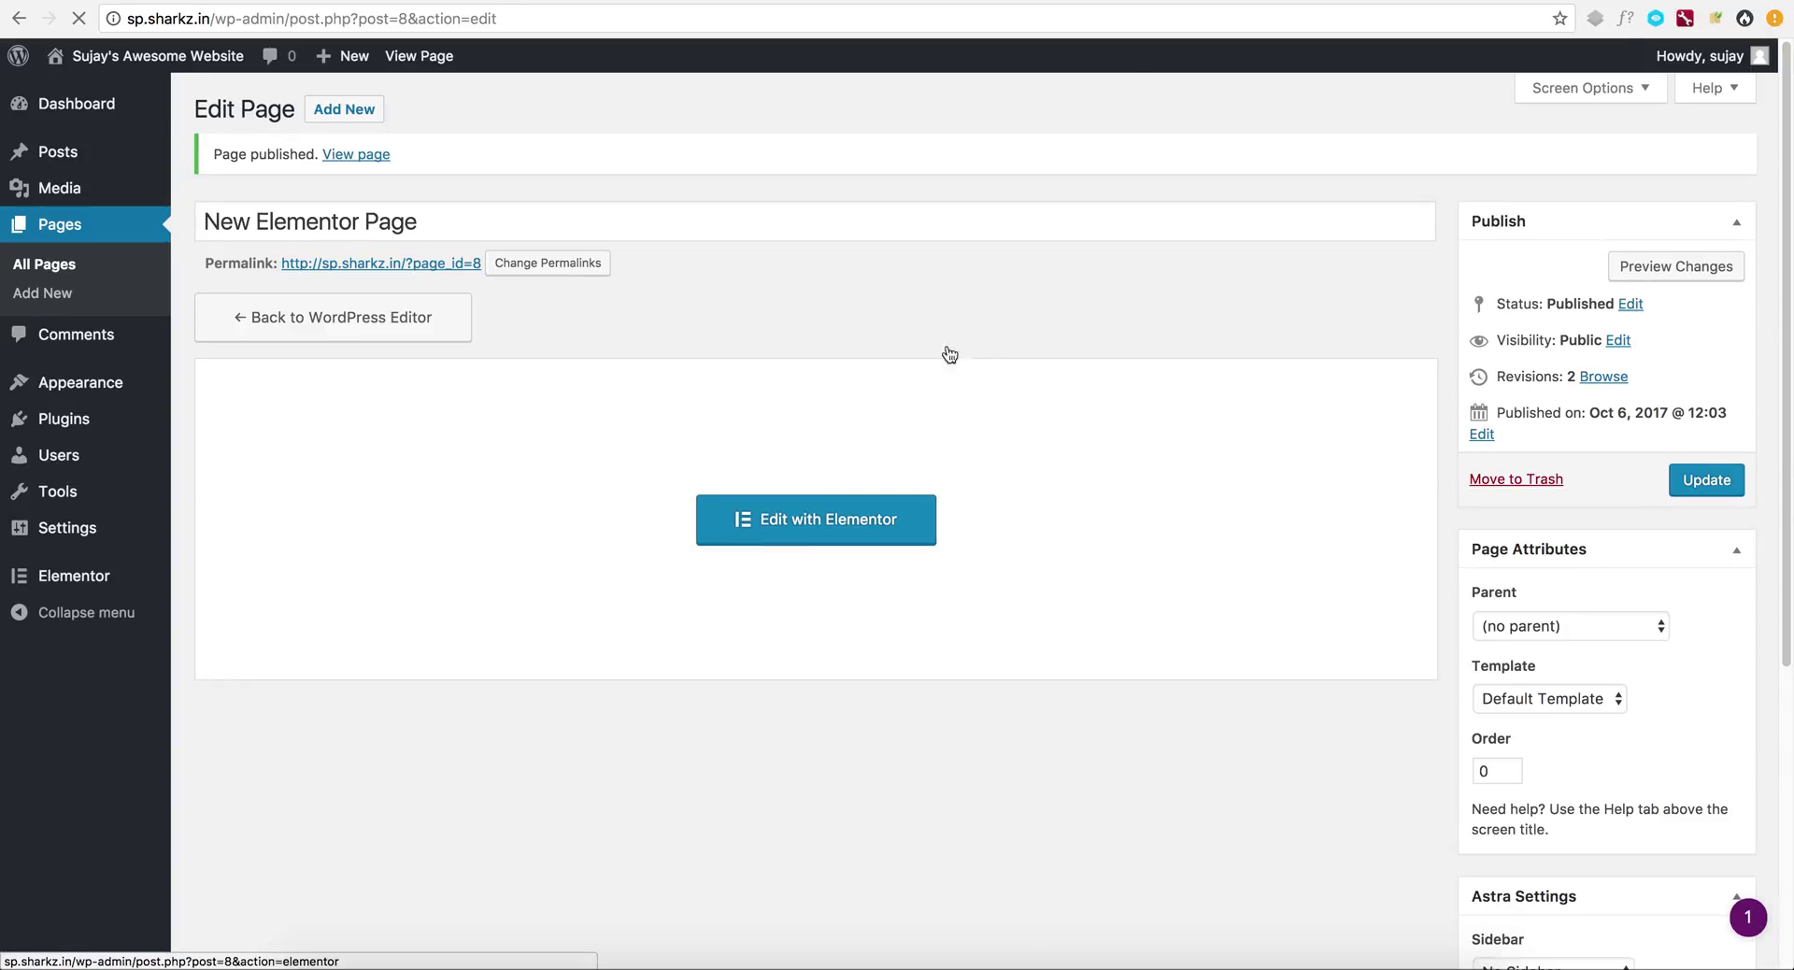
click(400, 266)
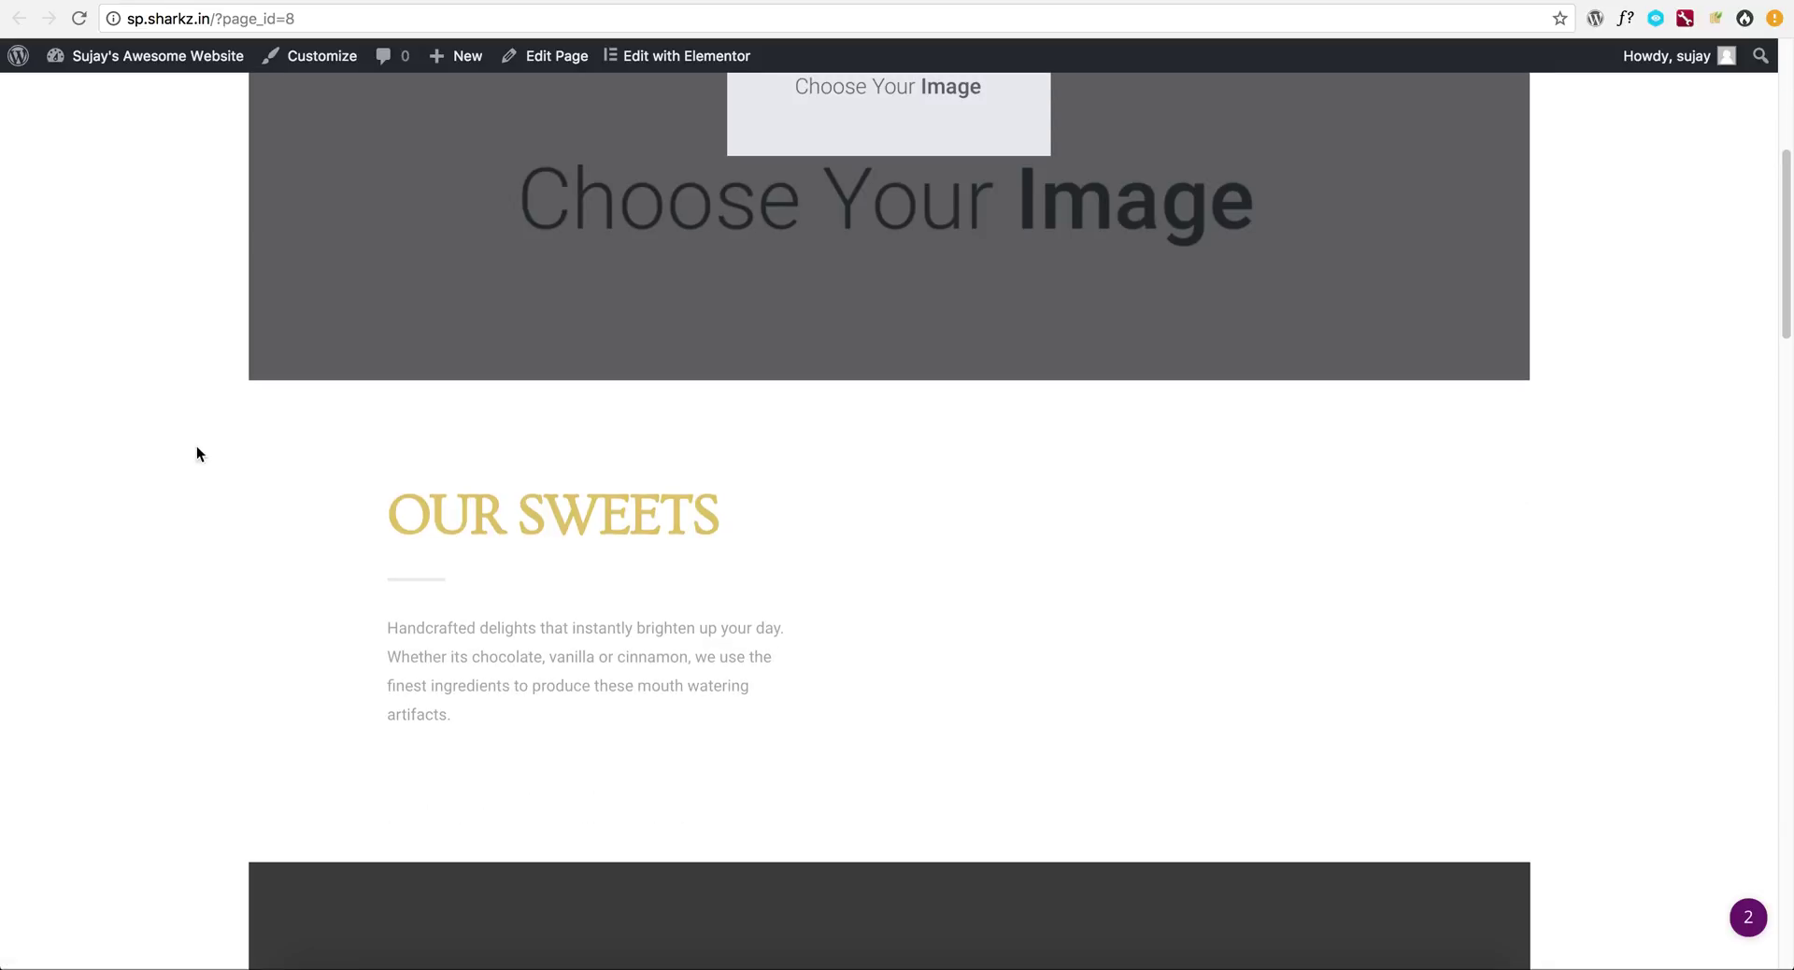
Scroll through the live sweets-shop page from the hero down to the Visit Us map section
scroll(196, 448, down, 13)
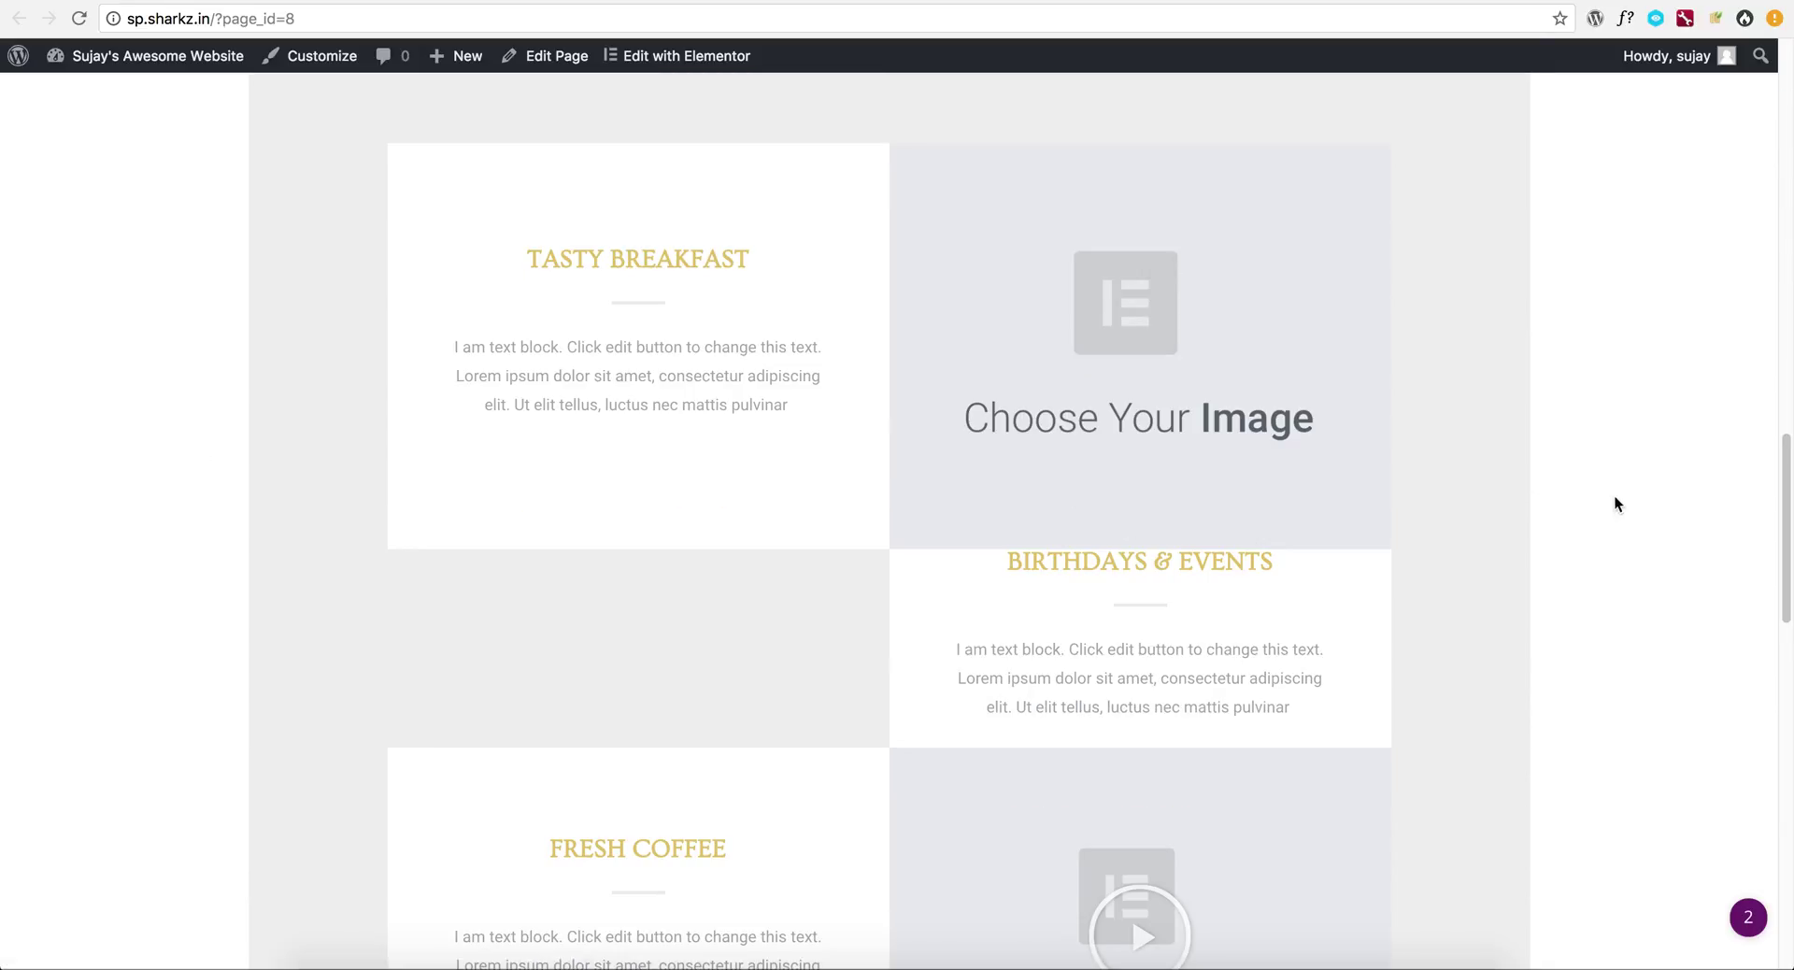
scroll(1614, 497, down, 15)
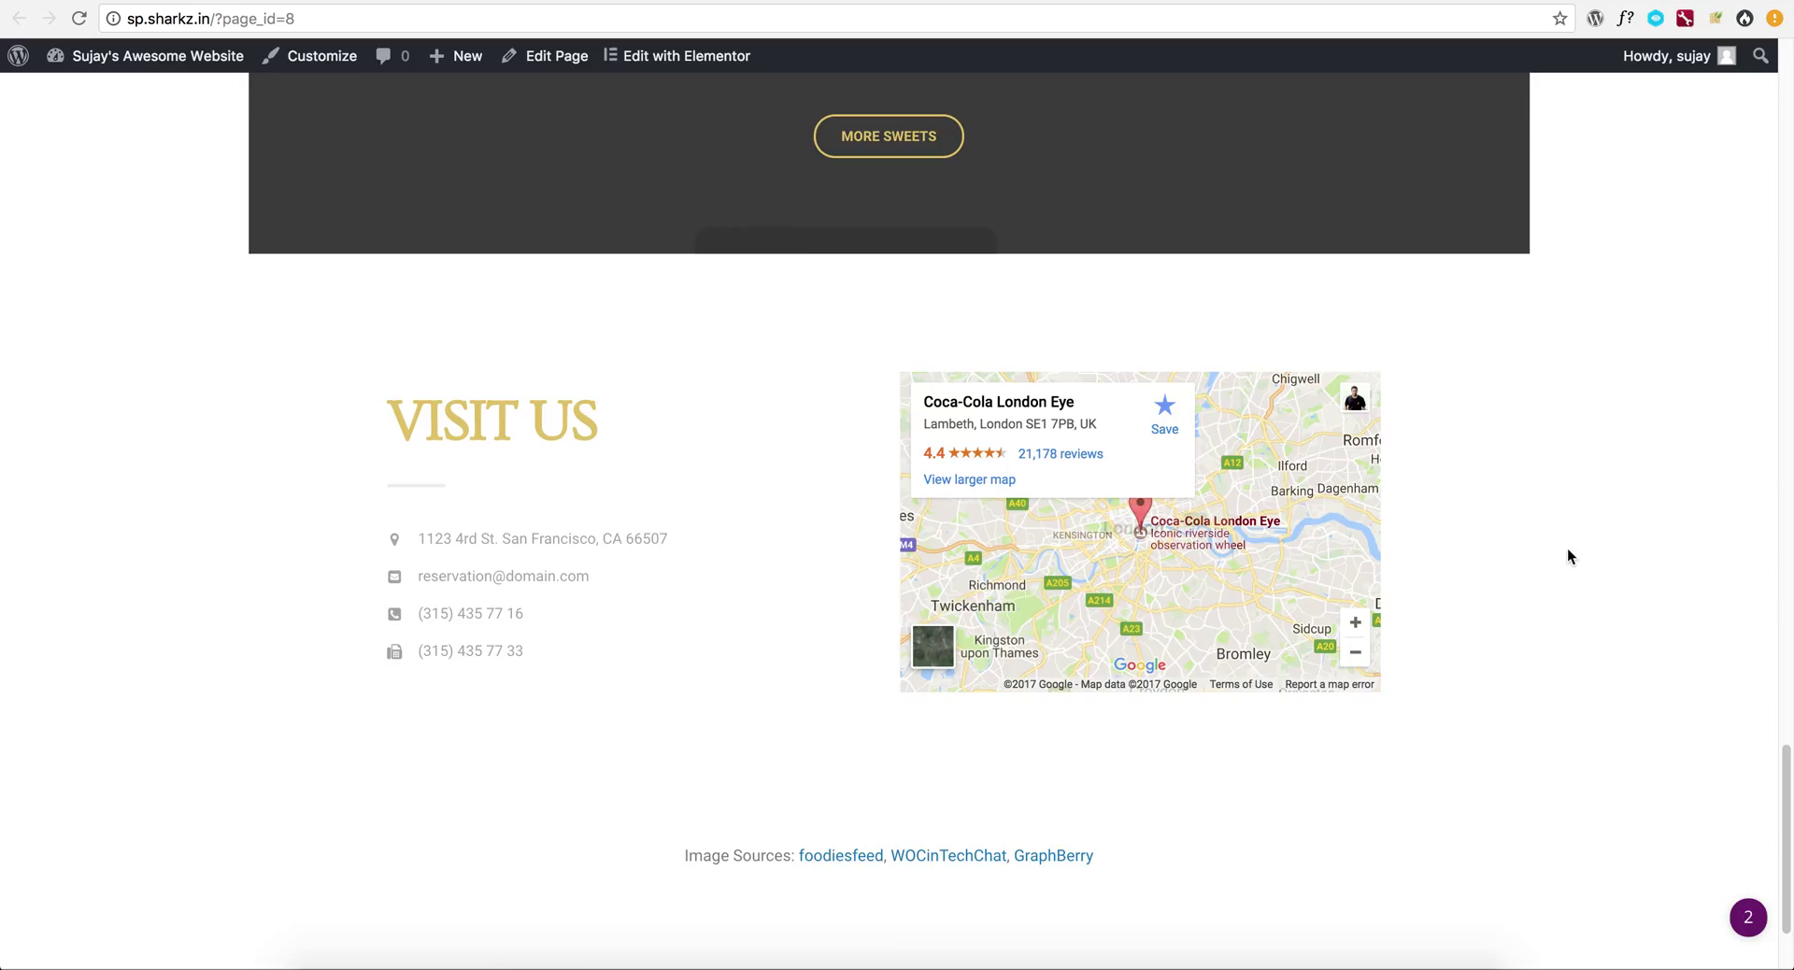
scroll(1568, 549, up, 20)
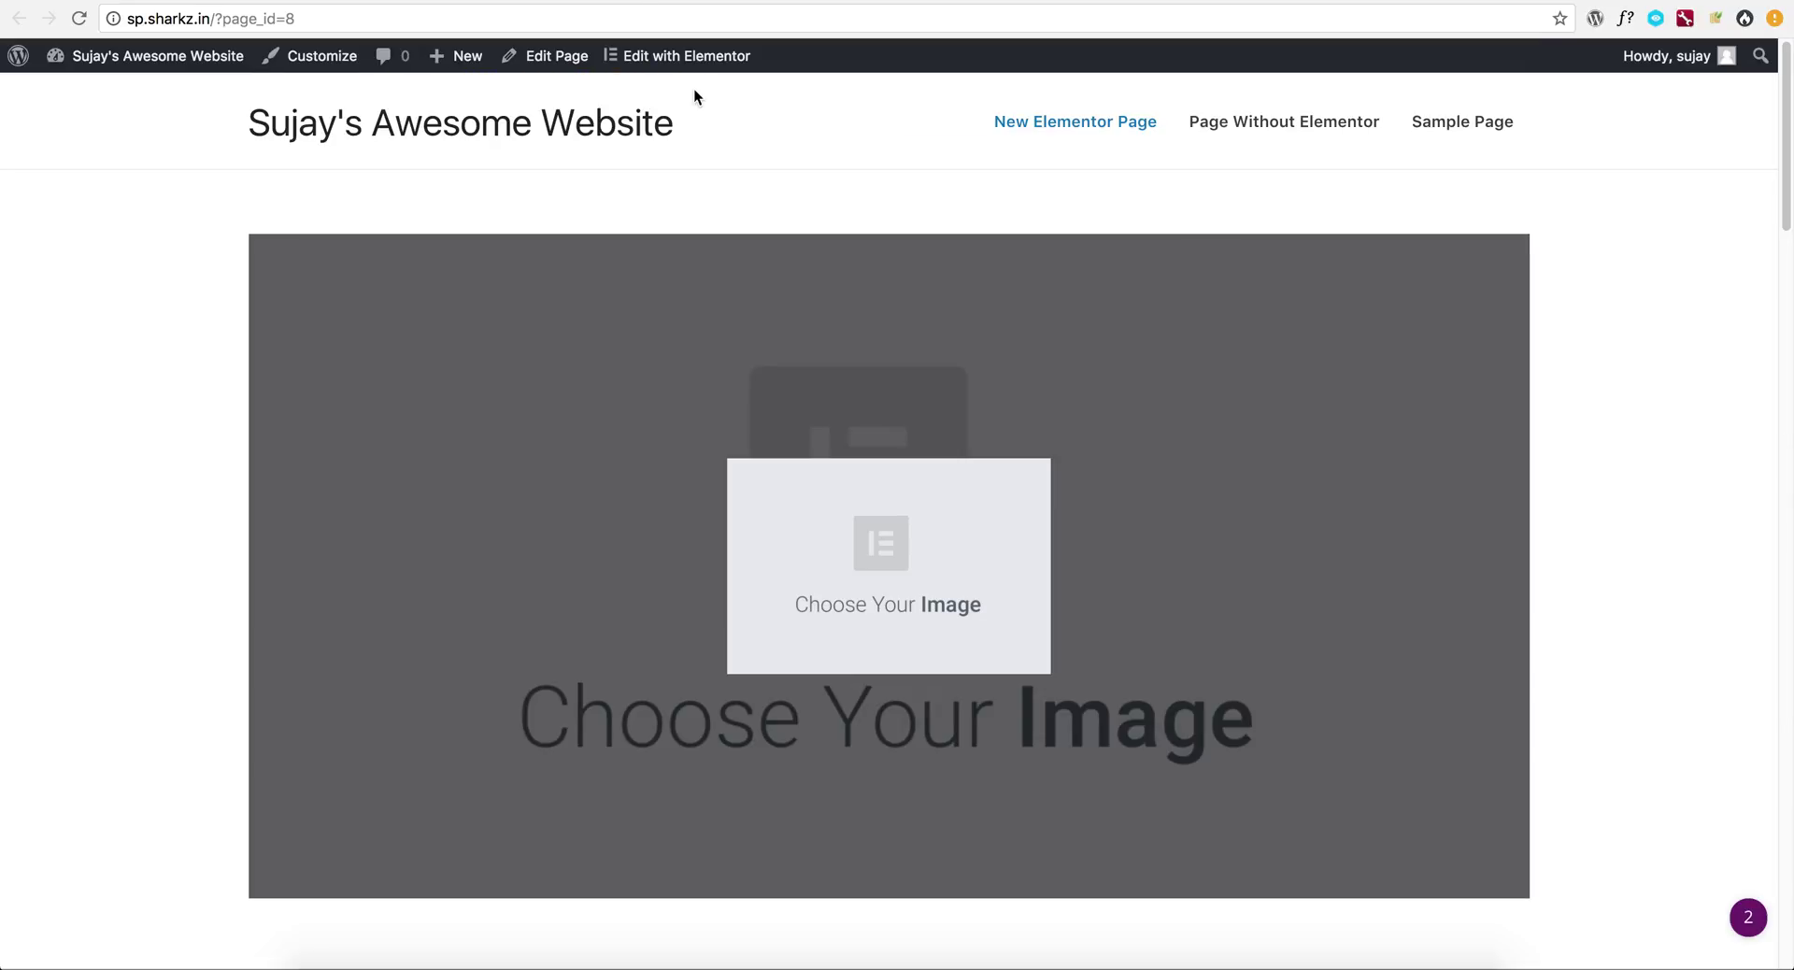
Back on the Edit Page screen, confirm Content Layout is still Full Width / Contained
click(655, 56)
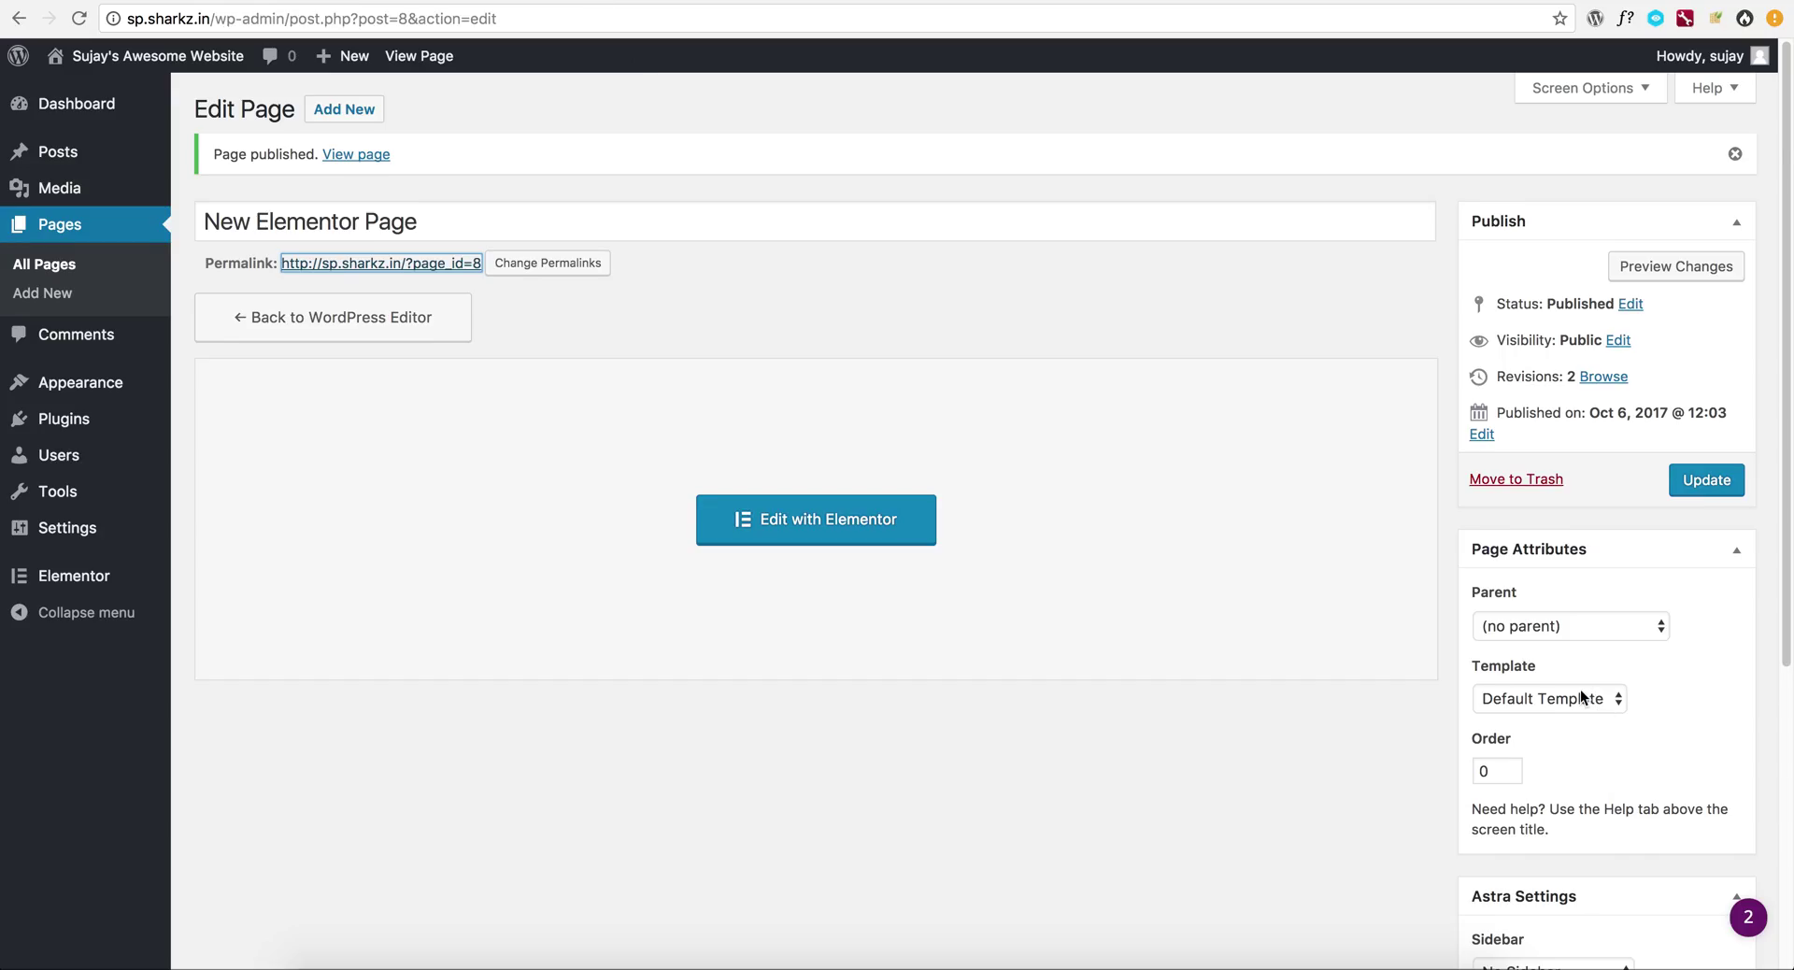
scroll(1582, 696, down, 5)
click(1506, 606)
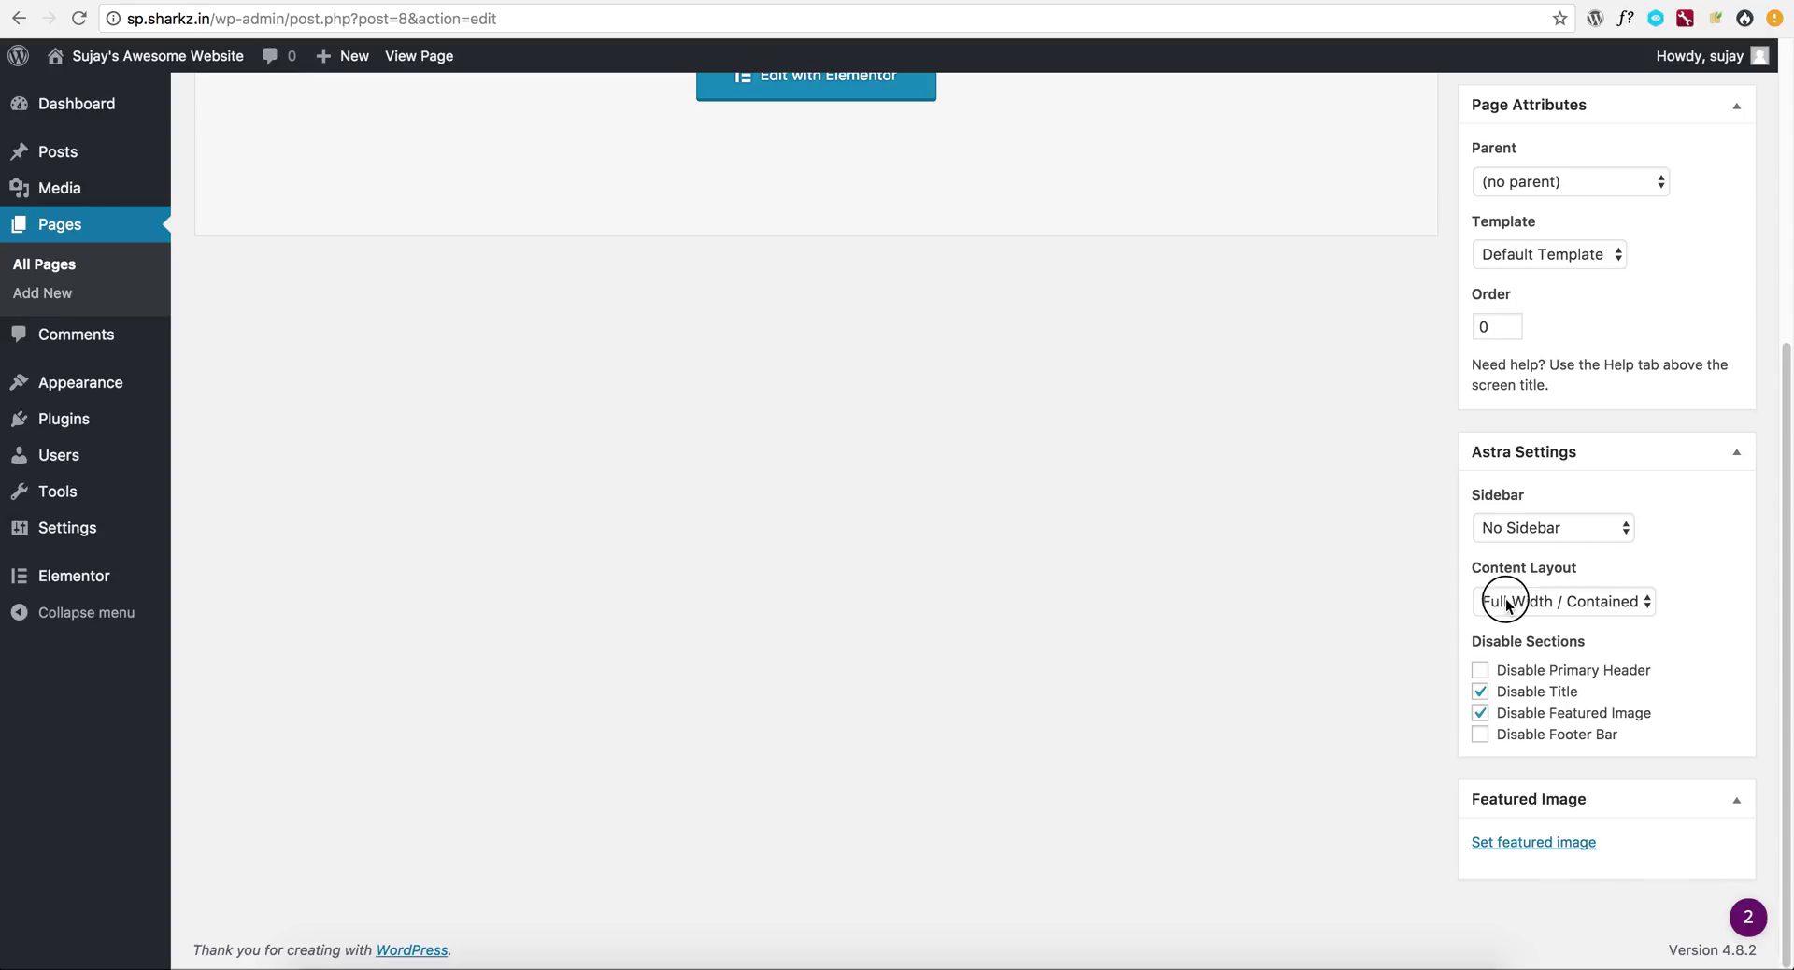
click(1331, 688)
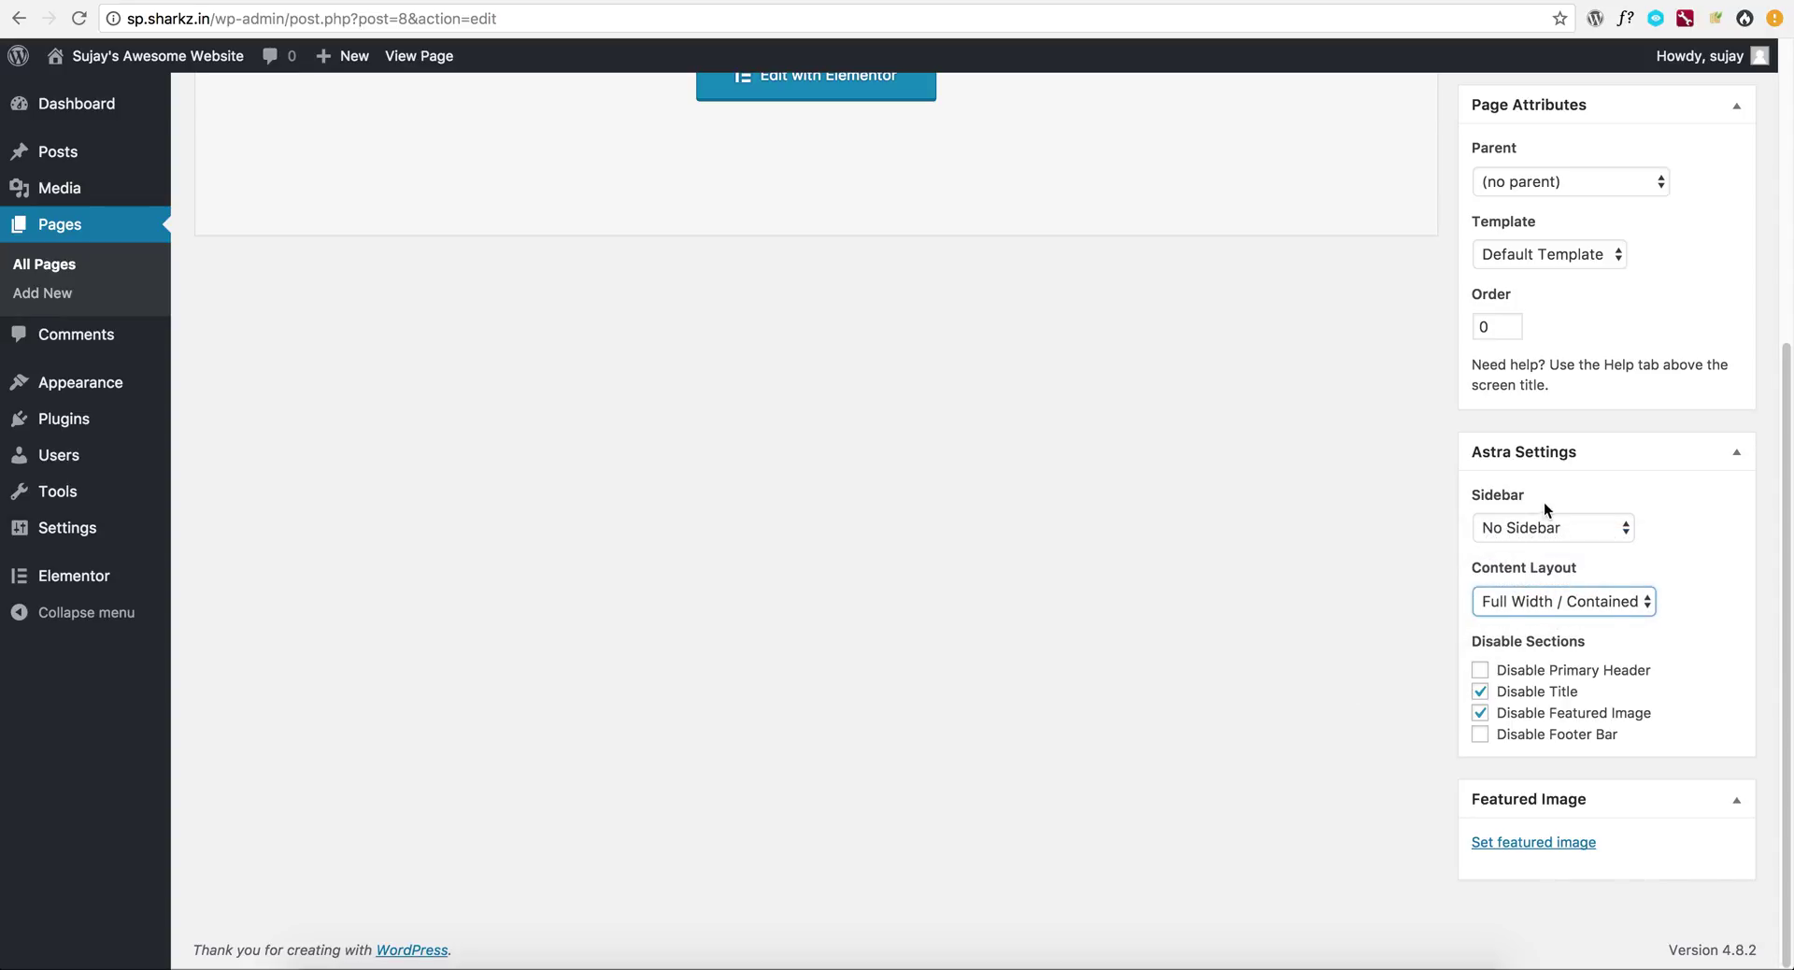
Check the Sidebar setting, leaving it at No Sidebar
click(1497, 530)
click(1242, 715)
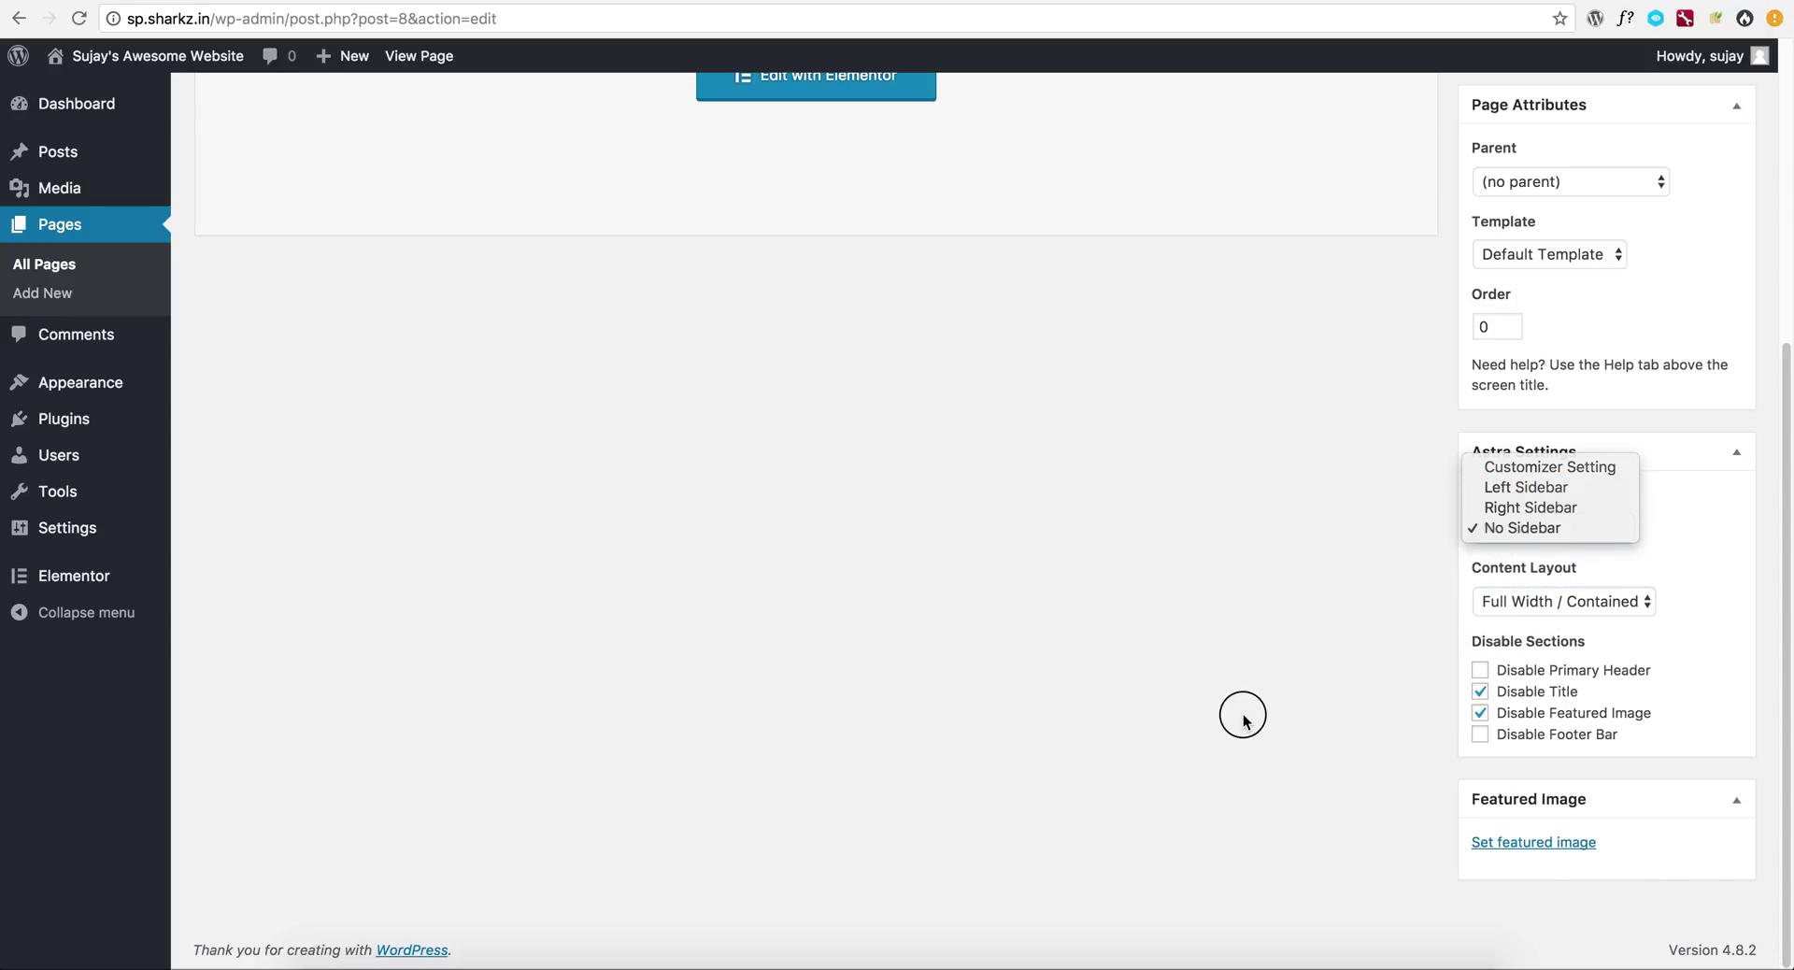
click(1320, 802)
scroll(1320, 800, up, 5)
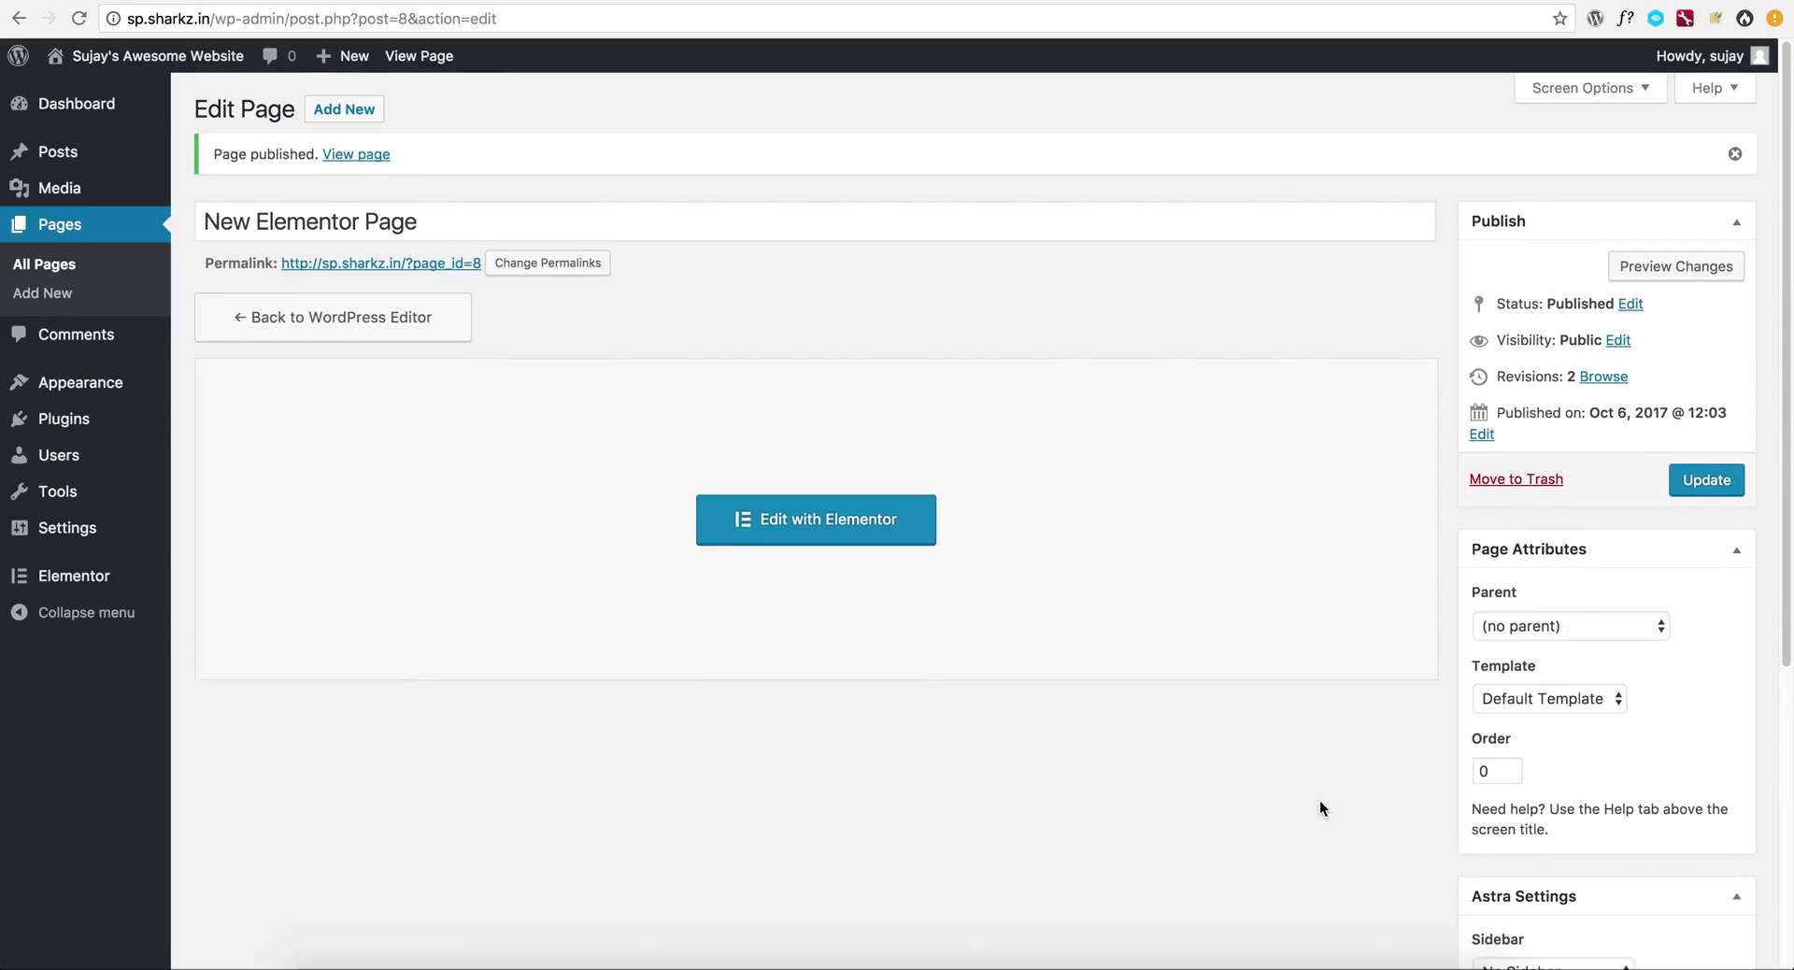
scroll(1320, 800, down, 5)
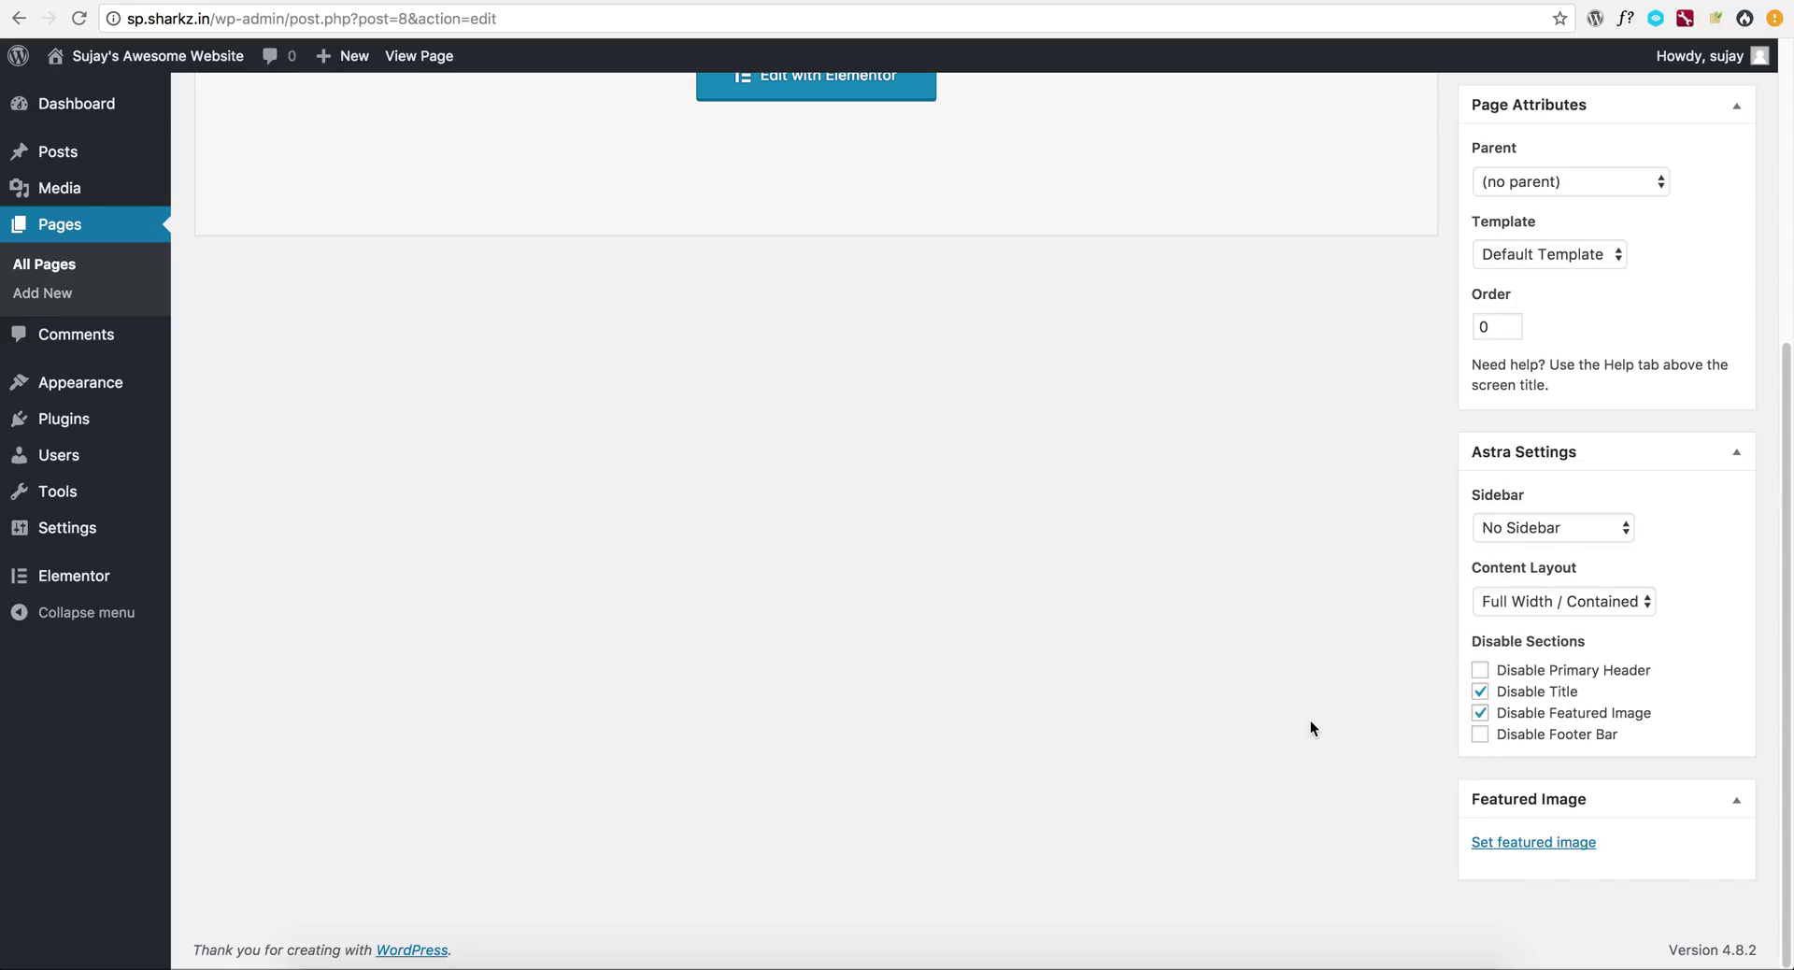
scroll(1310, 728, up, 5)
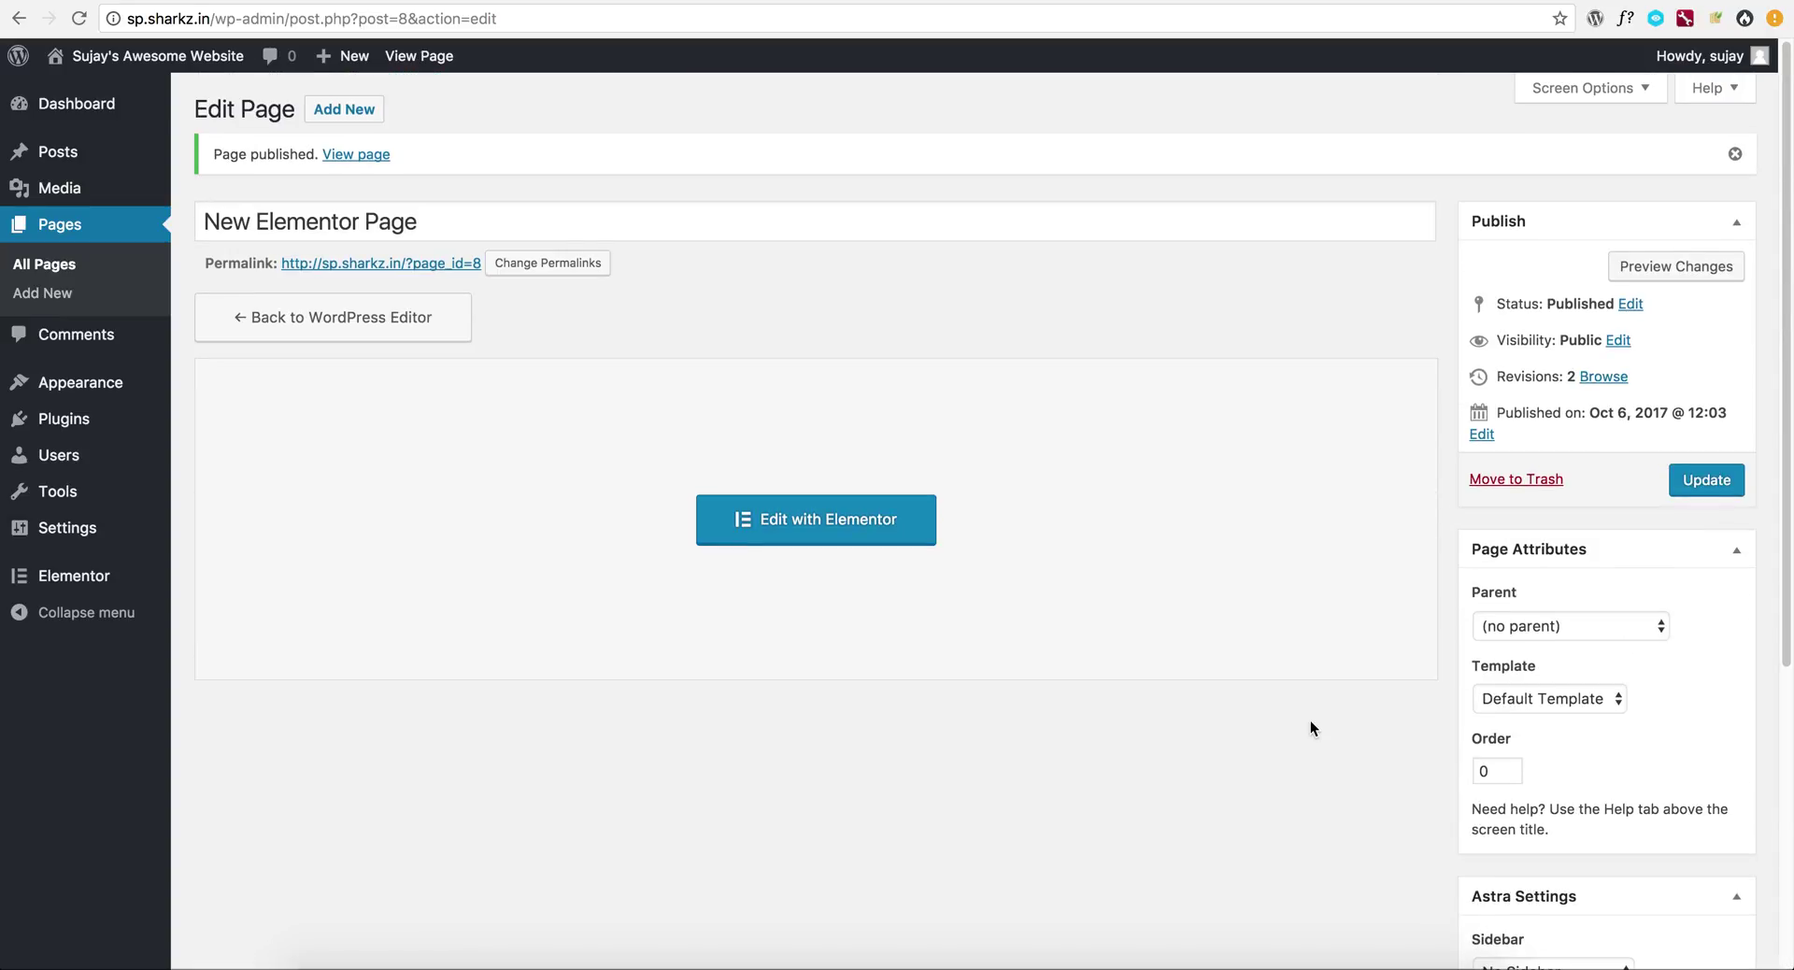